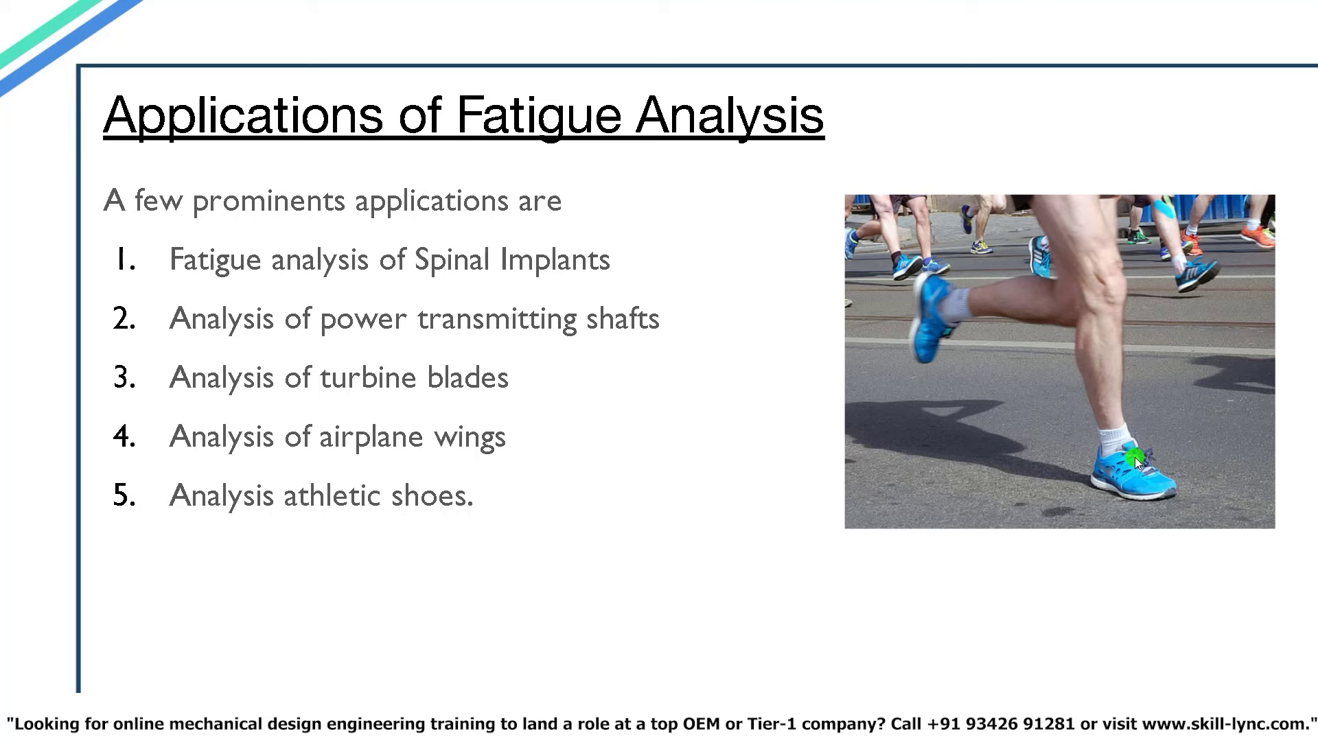
Step: Switch to SOLIDWORKS and open S Hook.STEP from the Downloads folder
{"action": "key", "text": "alt+Tab"}
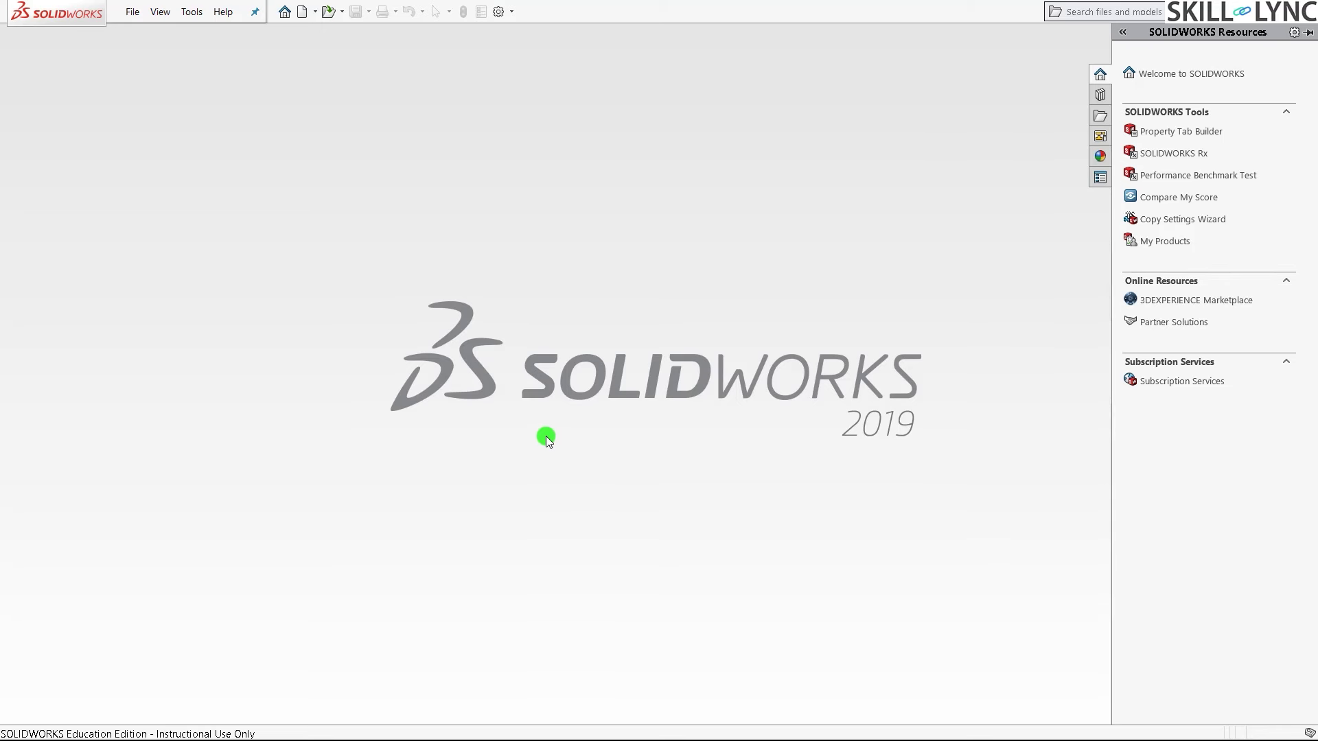
{"action": "key", "text": "ctrl+o"}
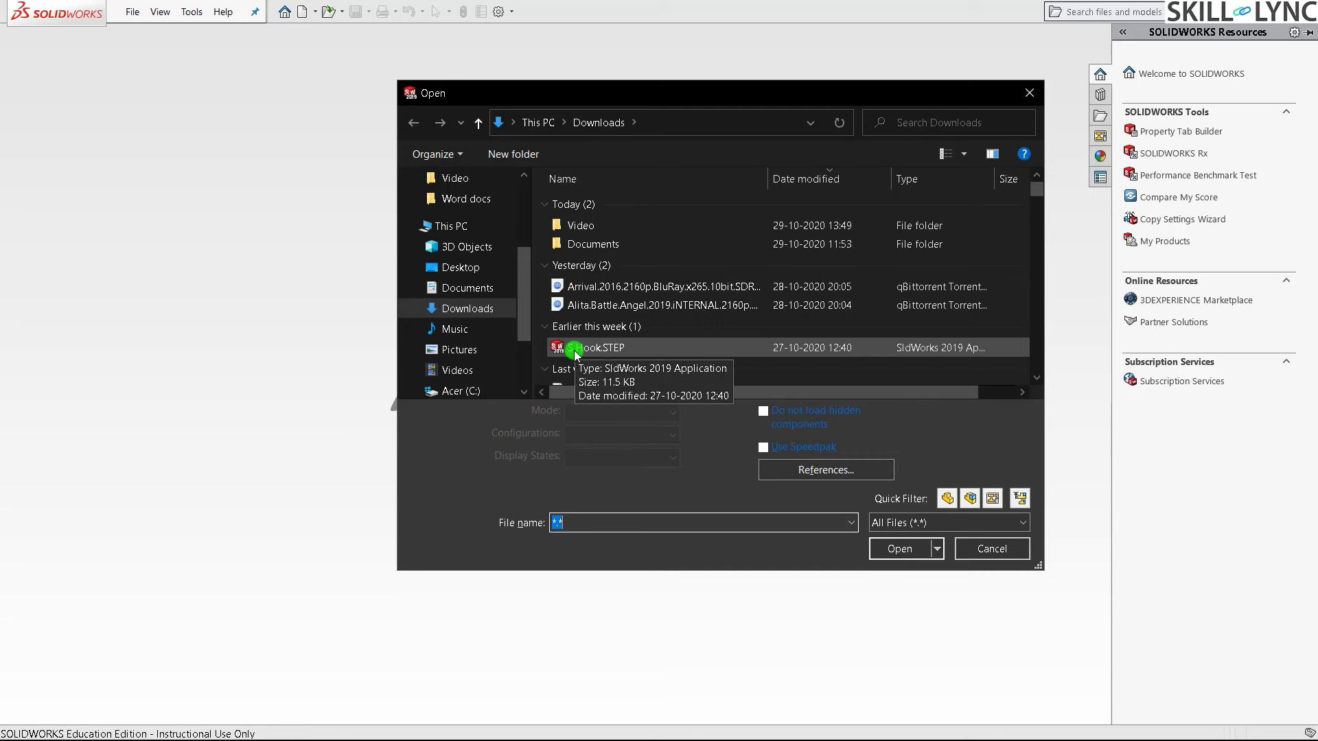
{"action": "left_click", "coordinate": [575, 348]}
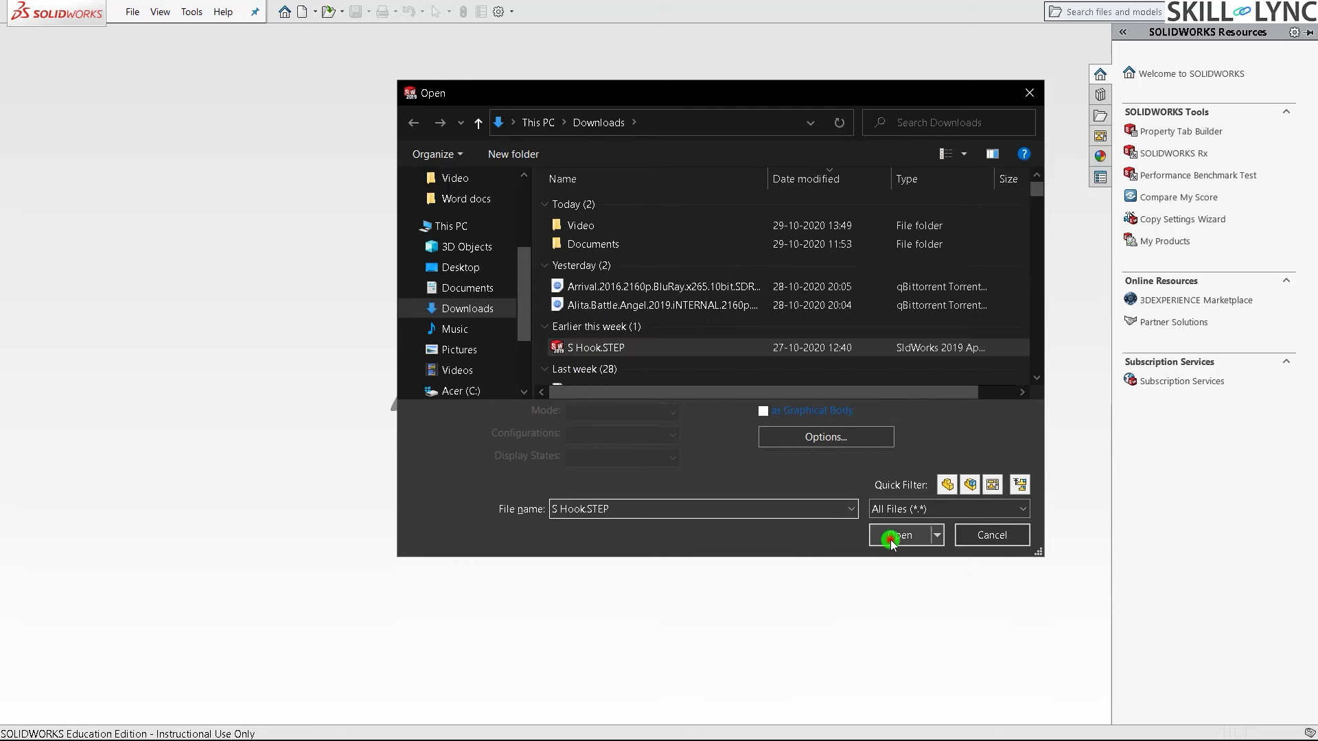
{"action": "left_click", "coordinate": [890, 542]}
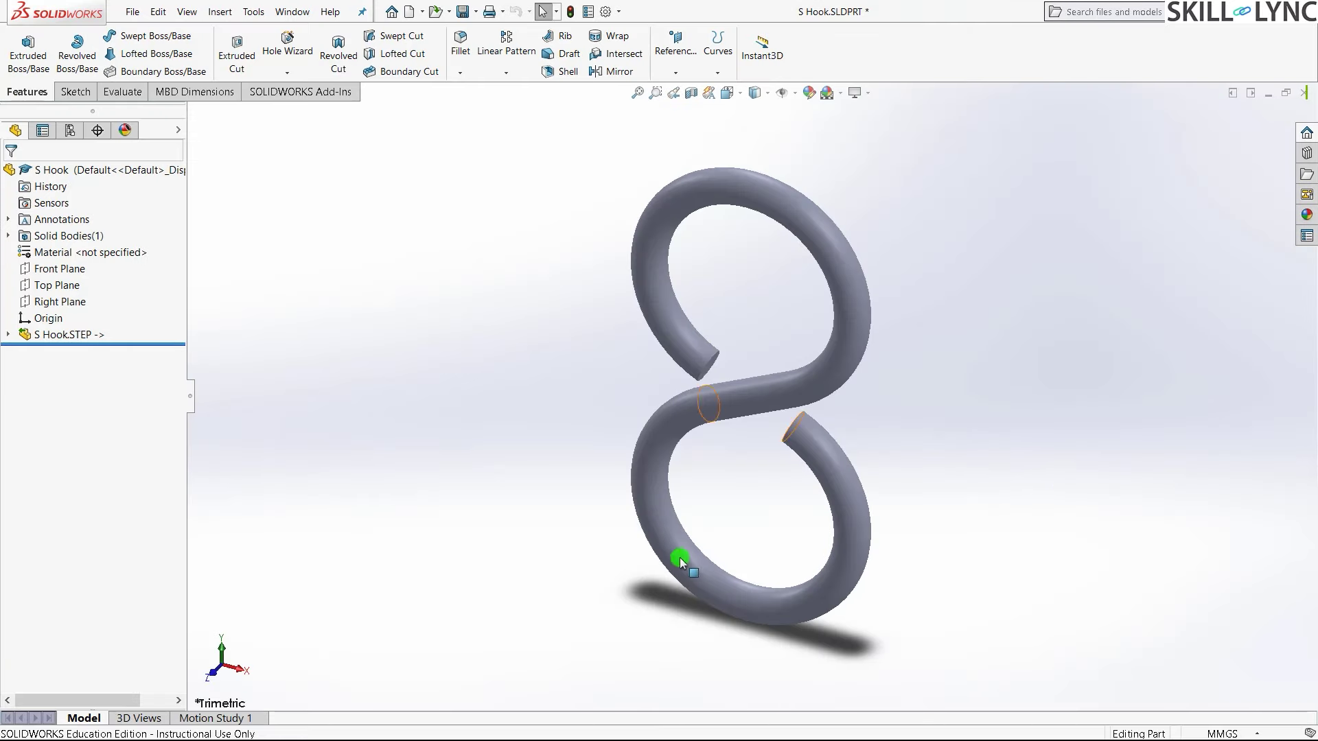
{"action": "left_click", "coordinate": [912, 446]}
{"action": "left_click", "coordinate": [575, 258]}
Step: Enable the SOLIDWORKS Simulation add-in and bring up its study commands
{"action": "left_click", "coordinate": [317, 97]}
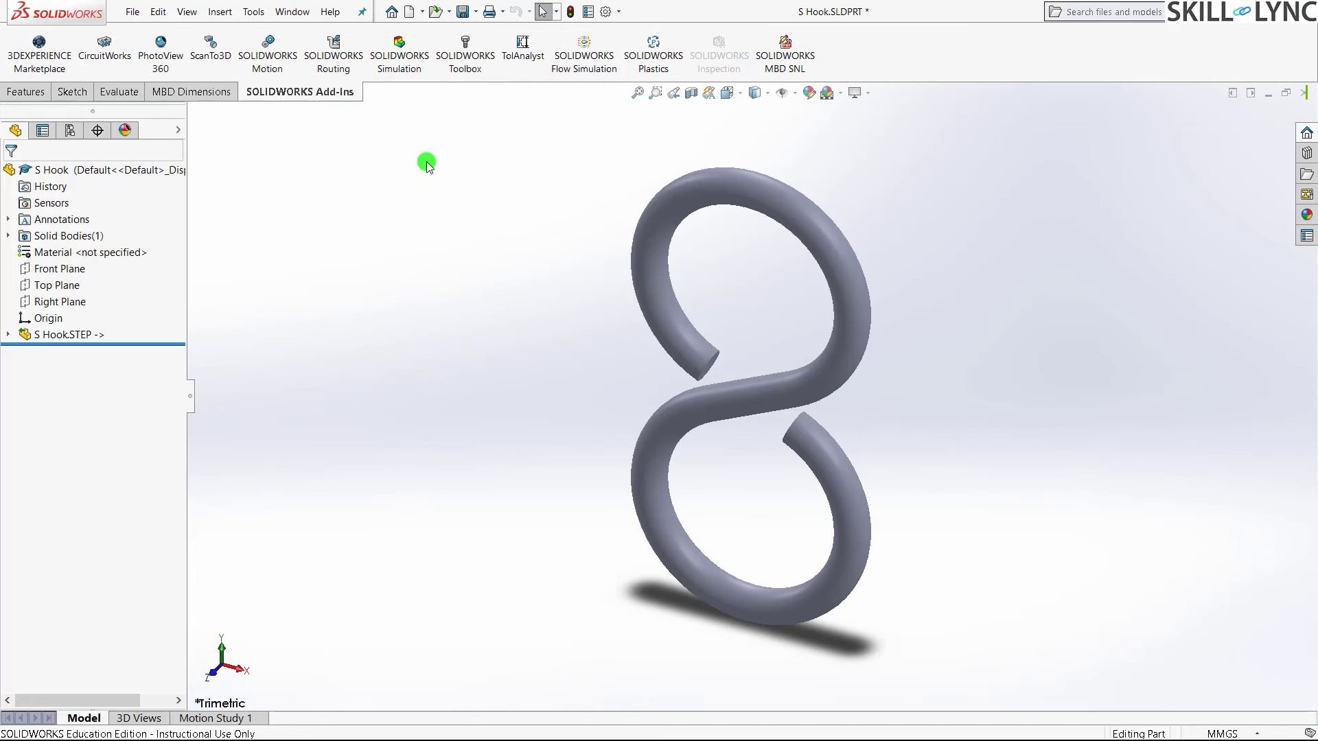
{"action": "left_click", "coordinate": [399, 55]}
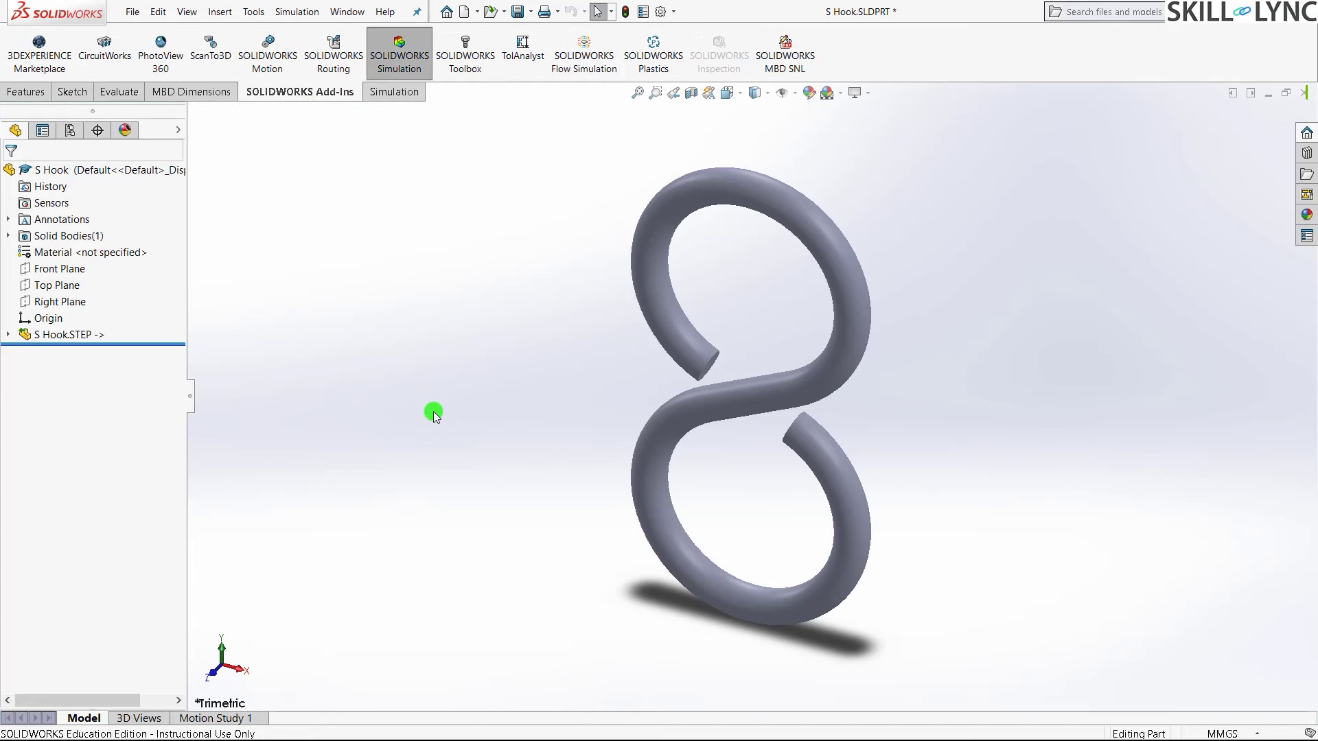
{"action": "left_click", "coordinate": [413, 102]}
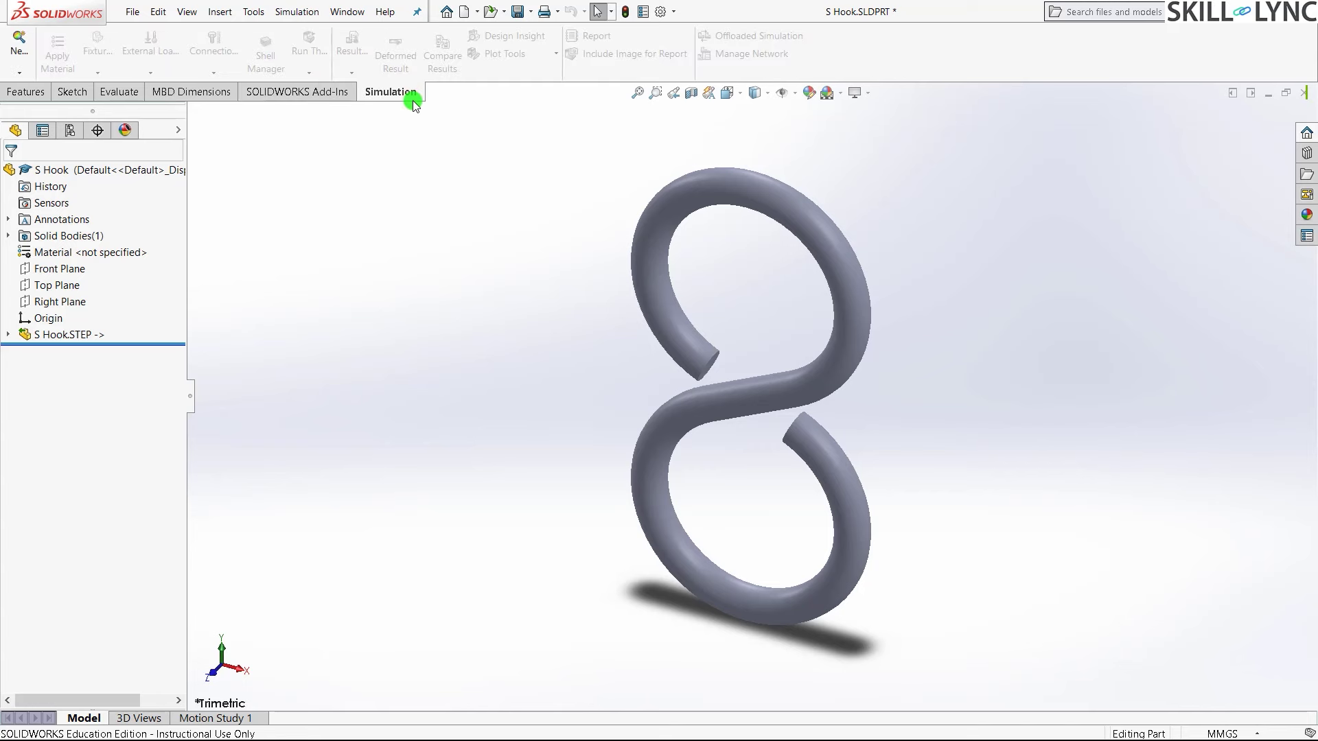
Step: Create a new static study named "Static Hook"
{"action": "left_click", "coordinate": [21, 44]}
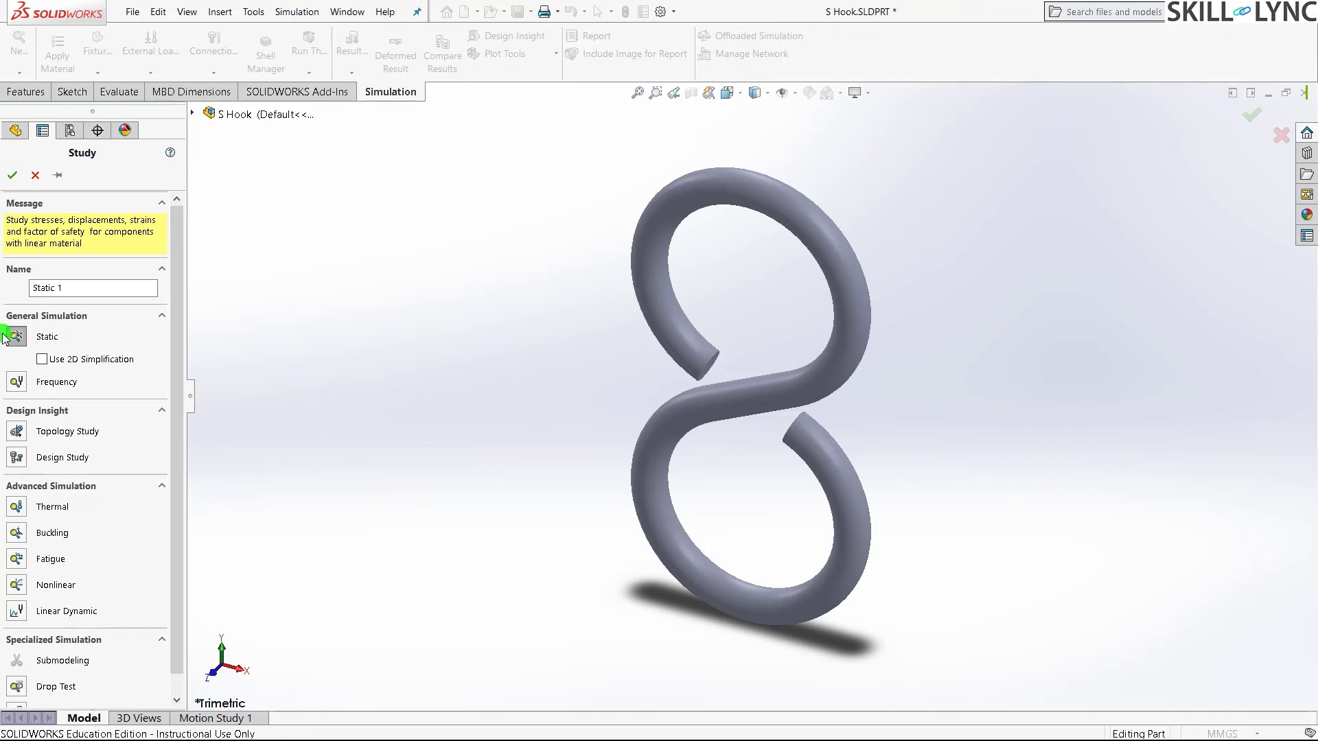
{"action": "left_click", "coordinate": [95, 288]}
{"action": "key", "text": "BackSpace"}
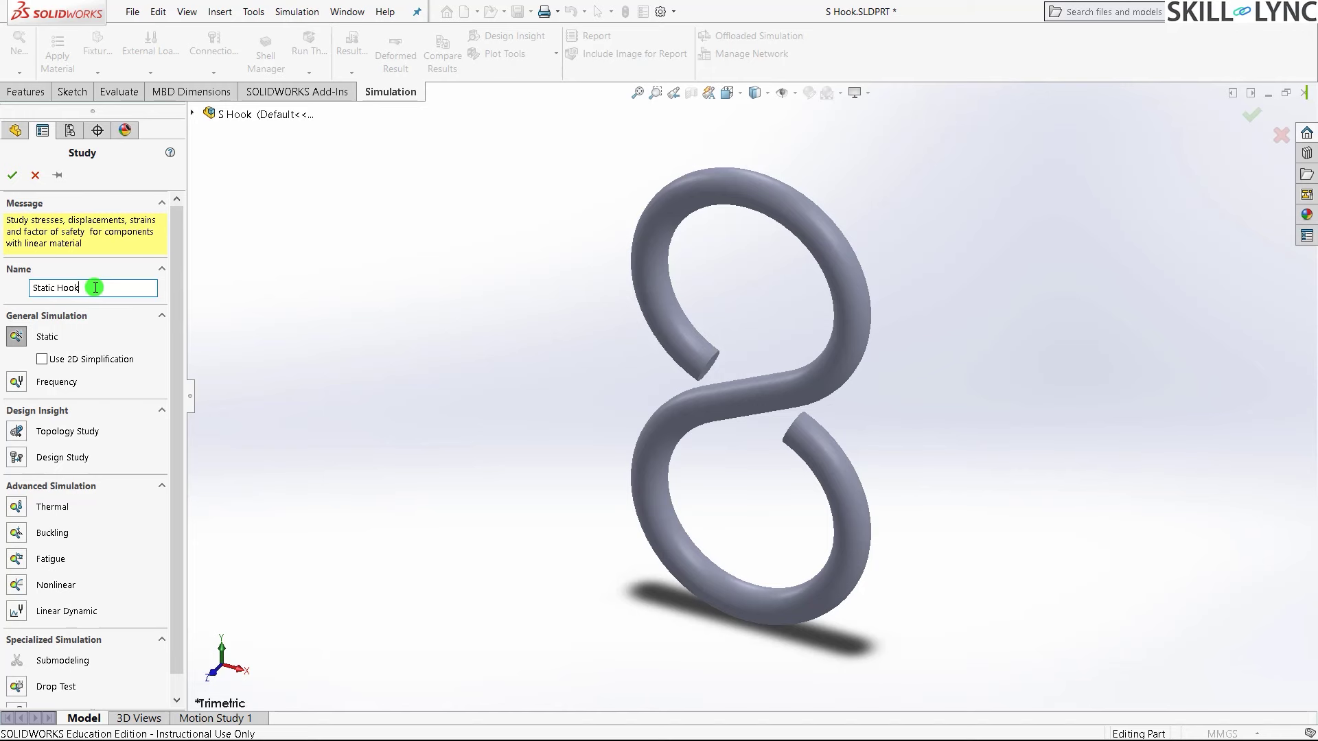
{"action": "left_click", "coordinate": [14, 176]}
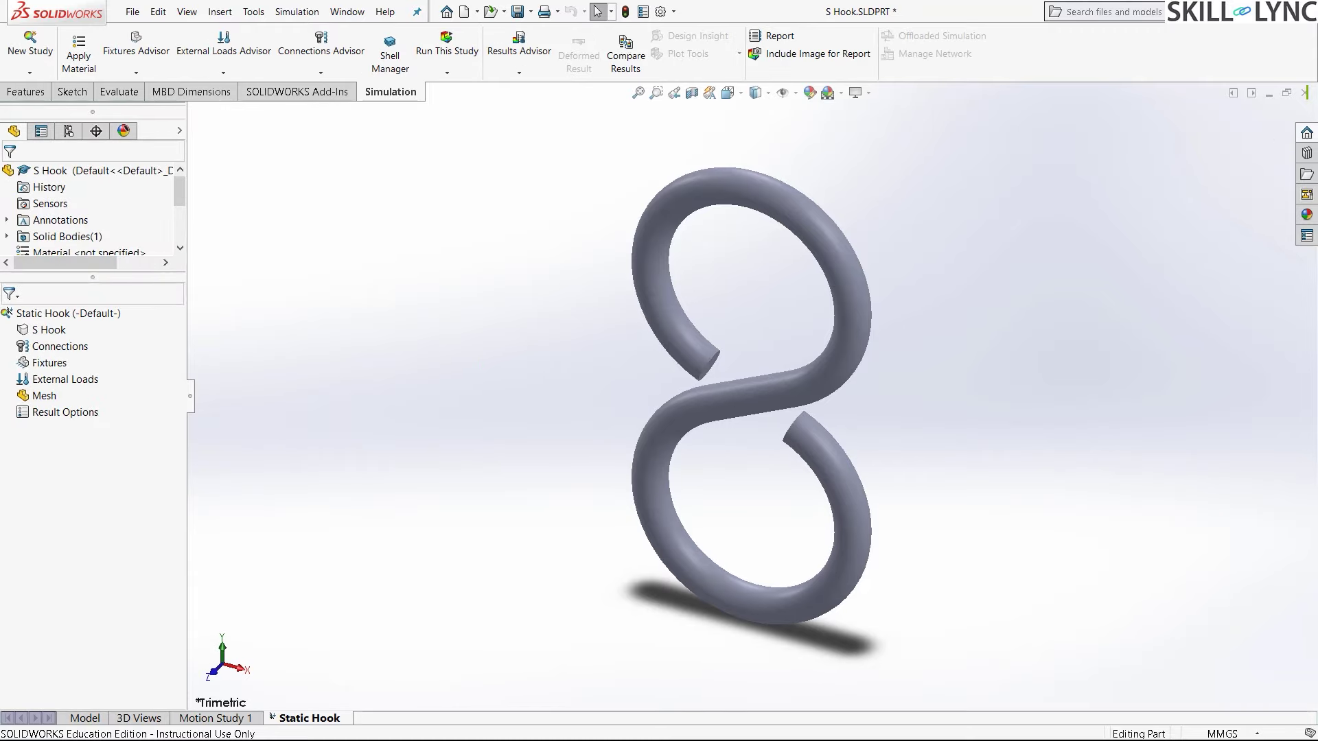
Step: Apply the Pure Gold material from the Other Metals category to the S Hook body in the study
{"action": "right_click", "coordinate": [59, 333]}
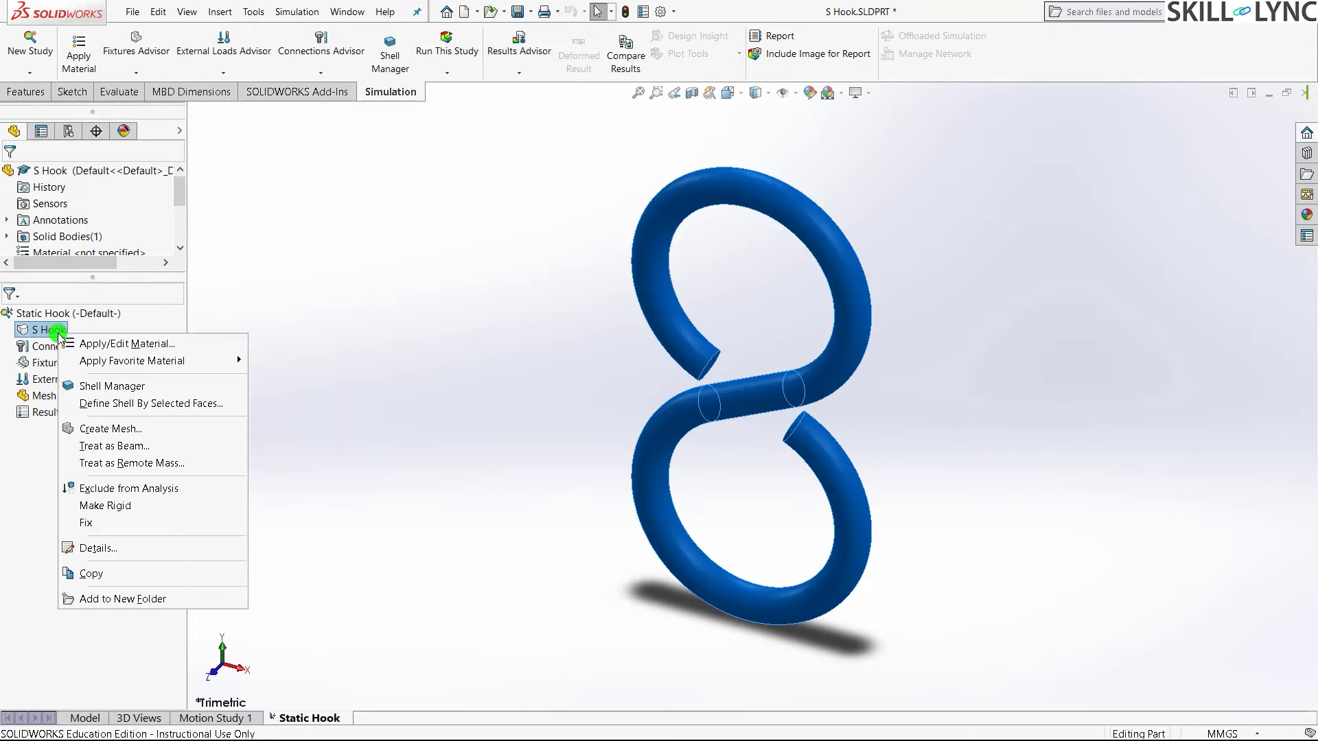
{"action": "left_click", "coordinate": [137, 343]}
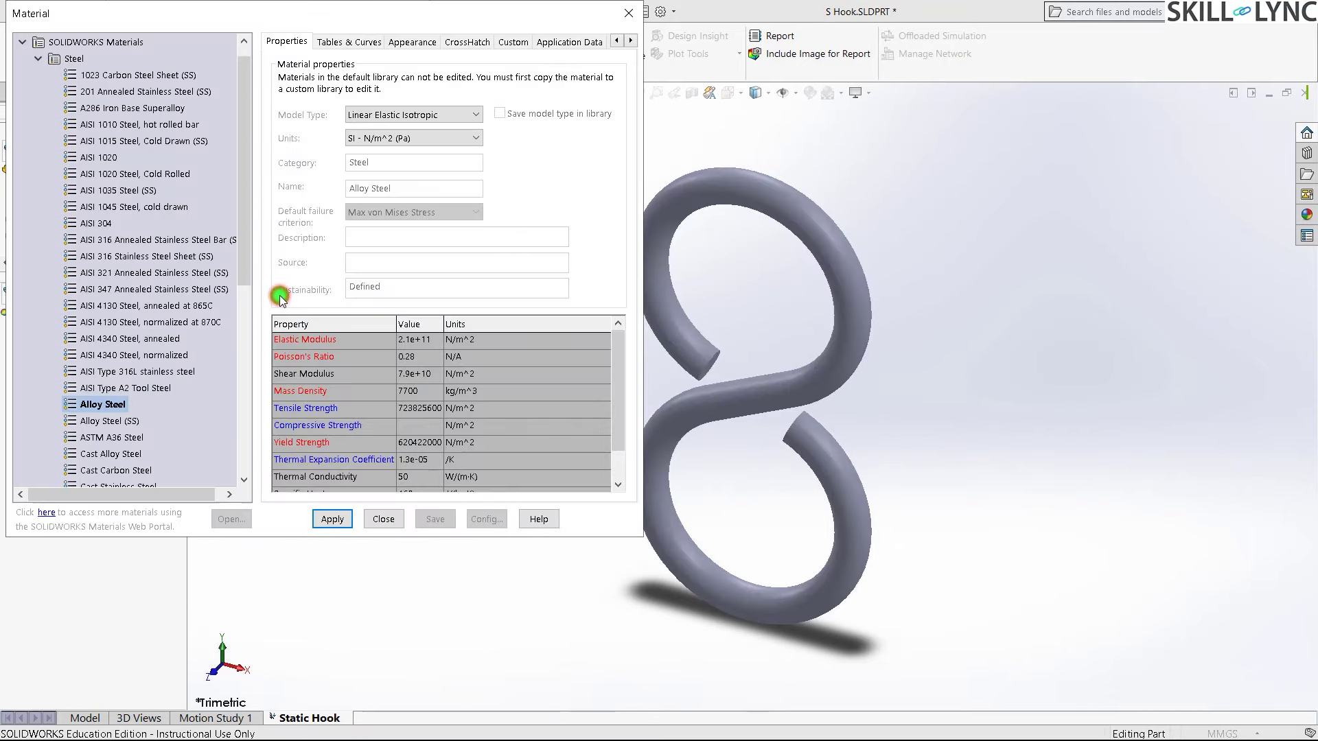
{"action": "left_click", "coordinate": [38, 59]}
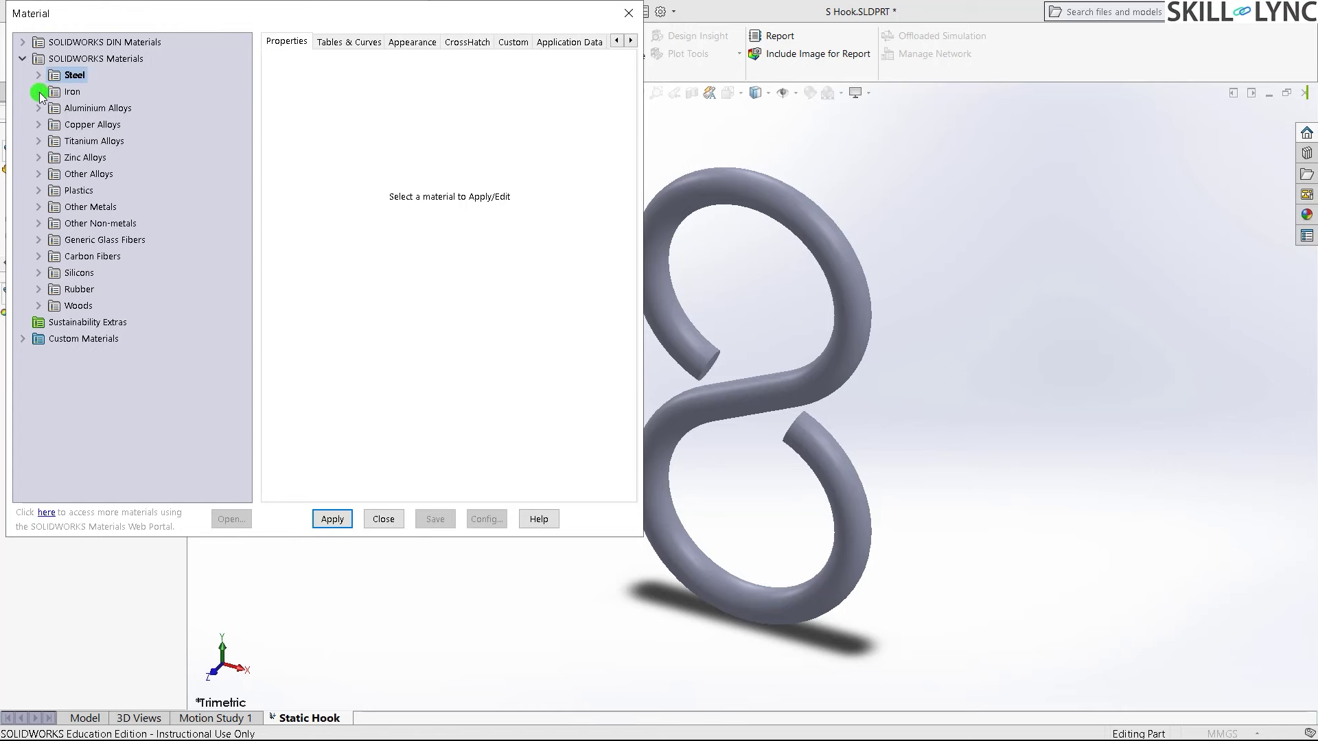
{"action": "left_click", "coordinate": [40, 208]}
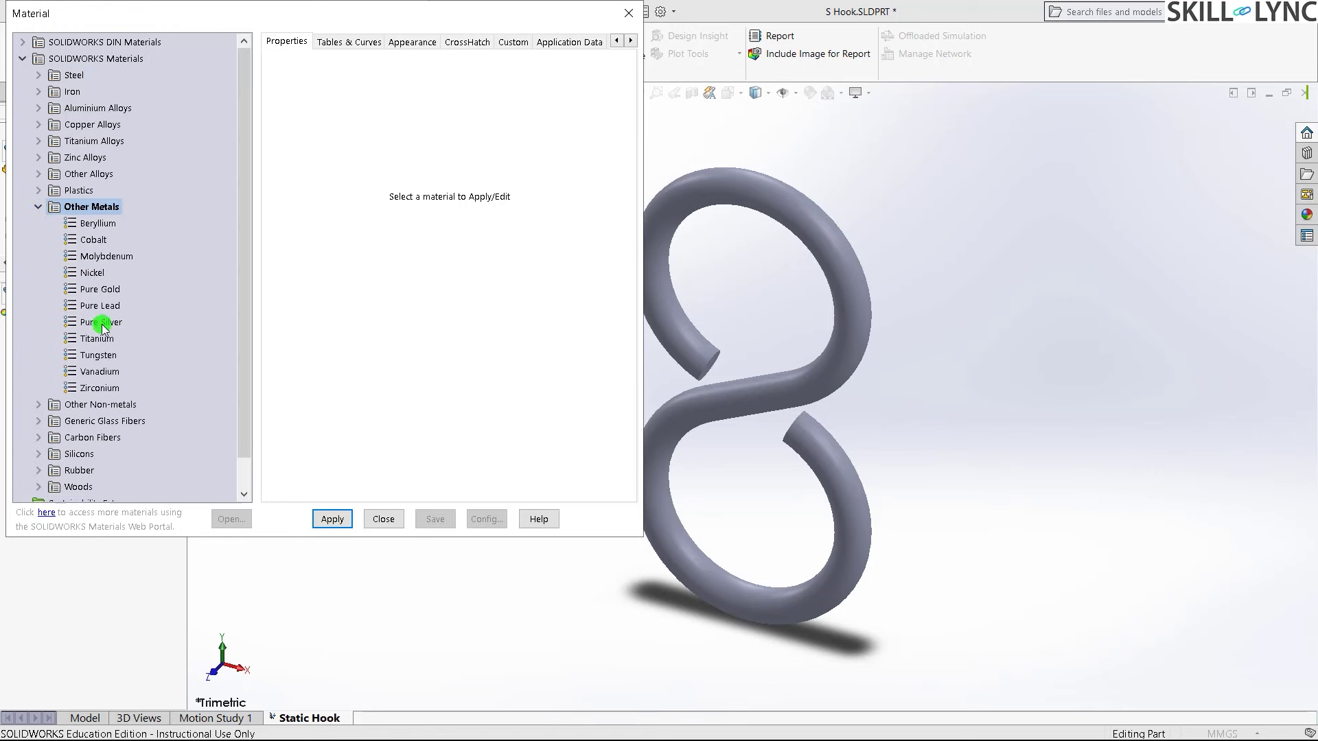
{"action": "left_click", "coordinate": [104, 290]}
{"action": "left_click", "coordinate": [331, 519]}
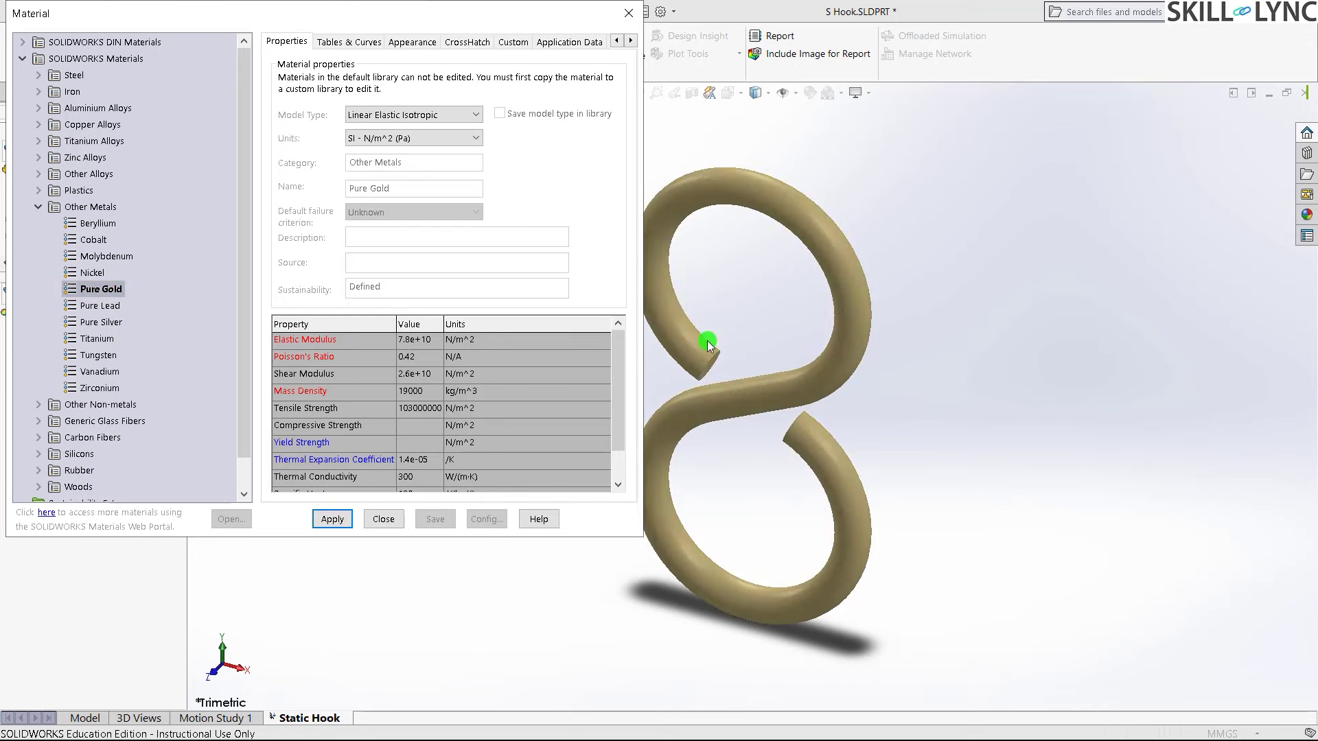
{"action": "left_click", "coordinate": [379, 526]}
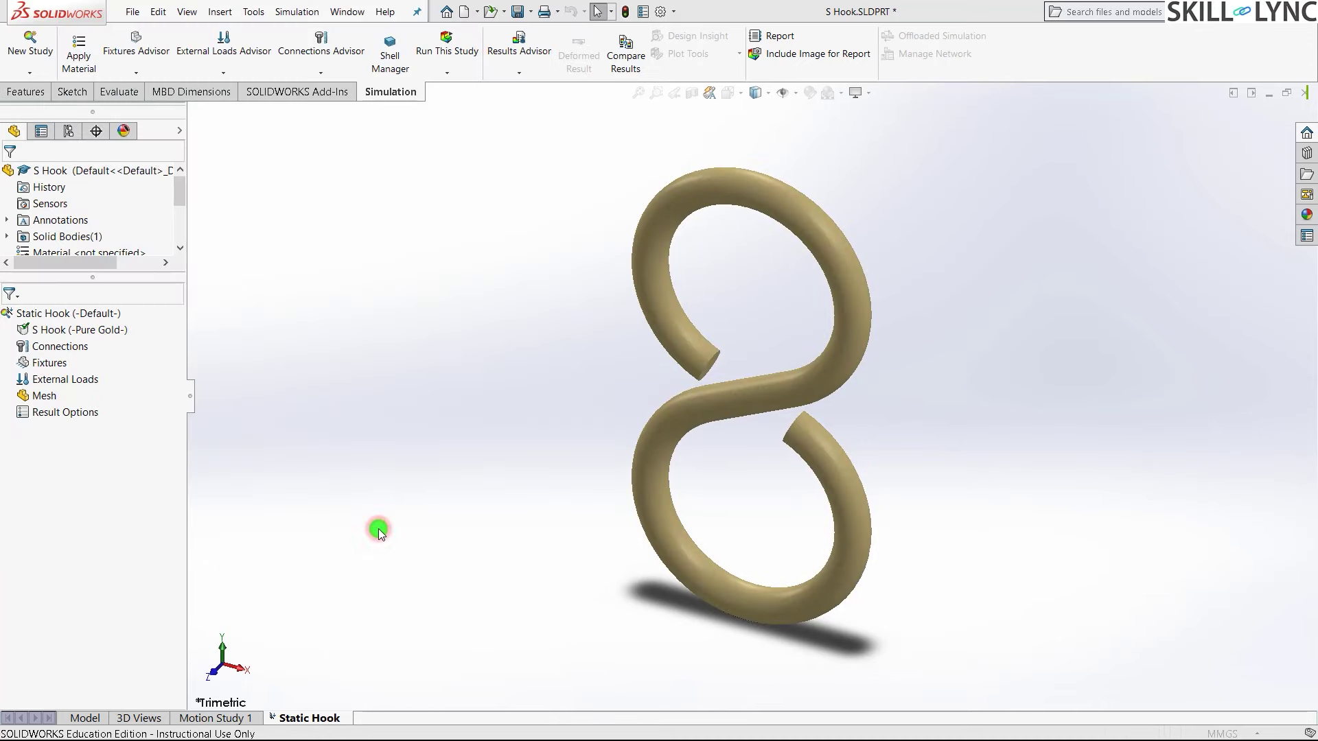
Step: Add a Fixed Geometry fixture to the lower loop's surface, its free end face and the straight middle section of the hook
{"action": "right_click", "coordinate": [52, 358]}
{"action": "left_click", "coordinate": [77, 396]}
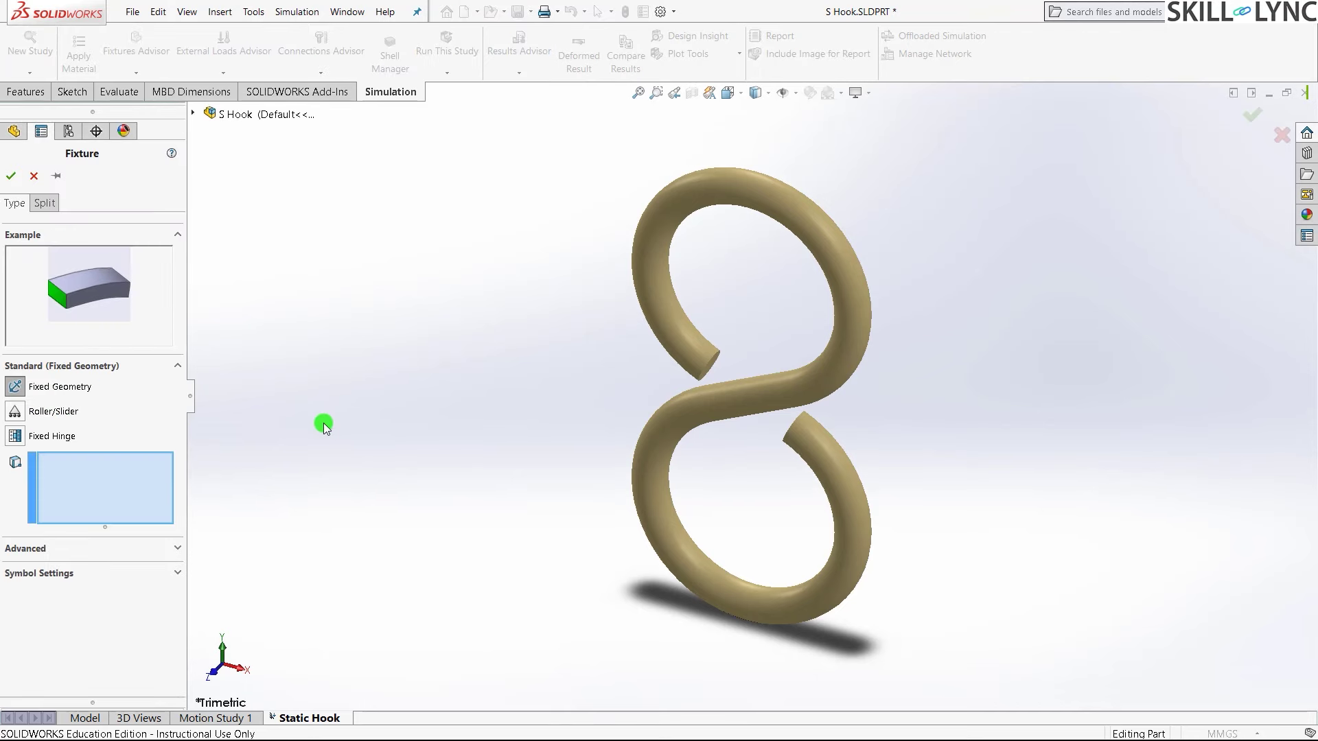
{"action": "left_click", "coordinate": [852, 577]}
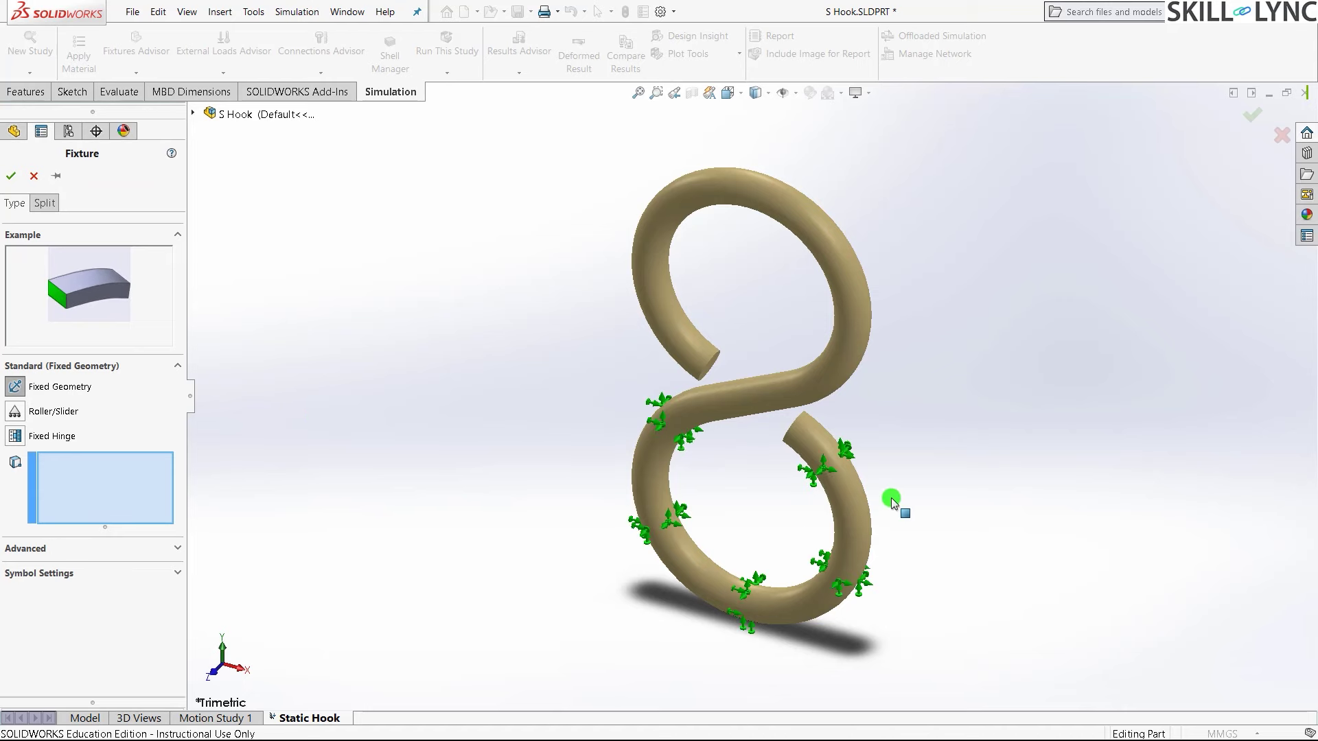
{"action": "middle_click_drag", "start_coordinate": [662, 577], "coordinate": [681, 602]}
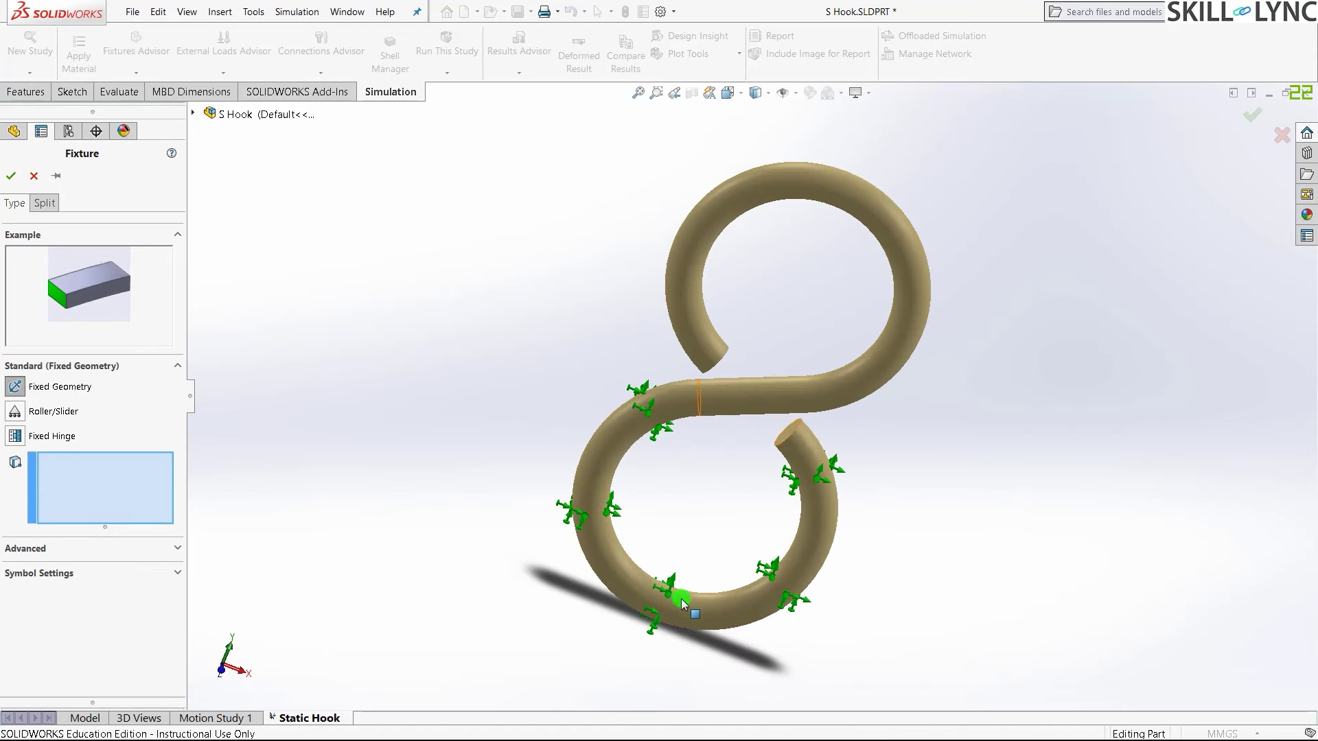
{"action": "left_click", "coordinate": [682, 602]}
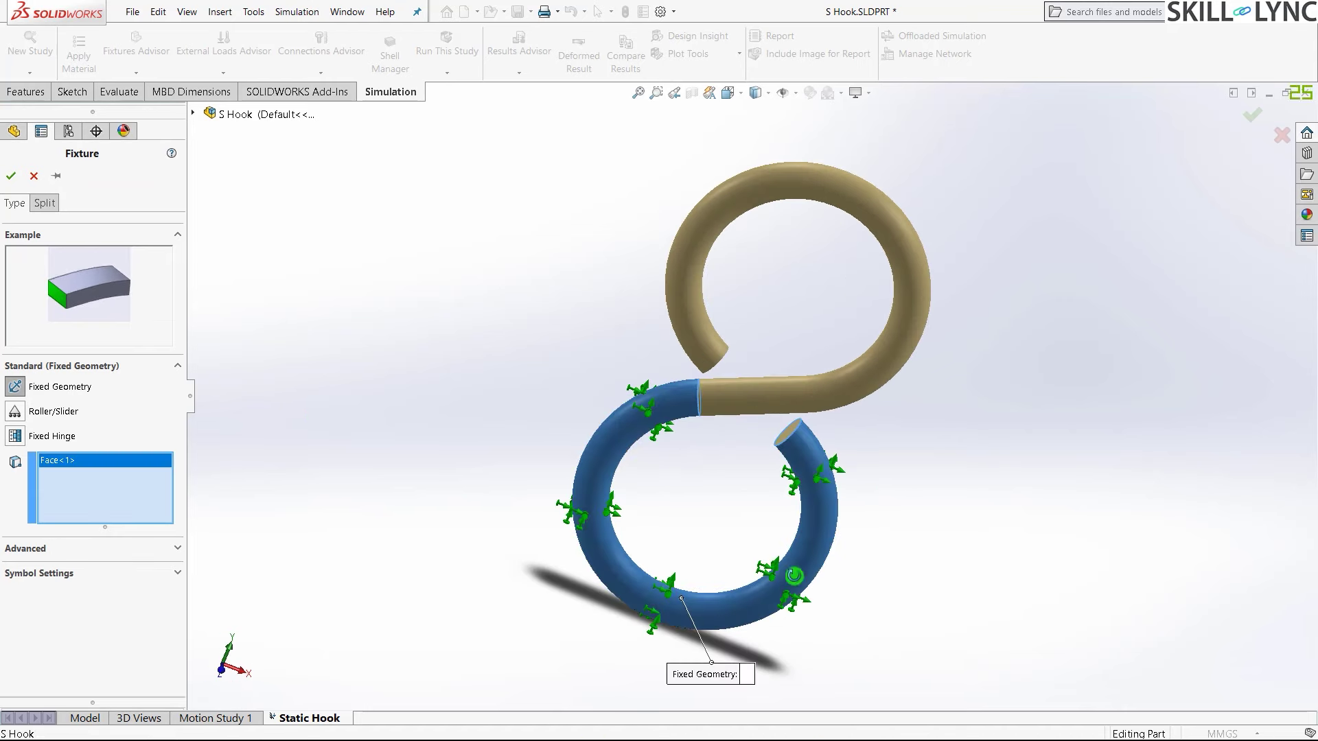
{"action": "scroll", "coordinate": [761, 473], "scroll_direction": "down", "scroll_amount": 3}
{"action": "scroll", "coordinate": [762, 474], "scroll_direction": "down", "scroll_amount": 2}
{"action": "left_click", "coordinate": [780, 335]}
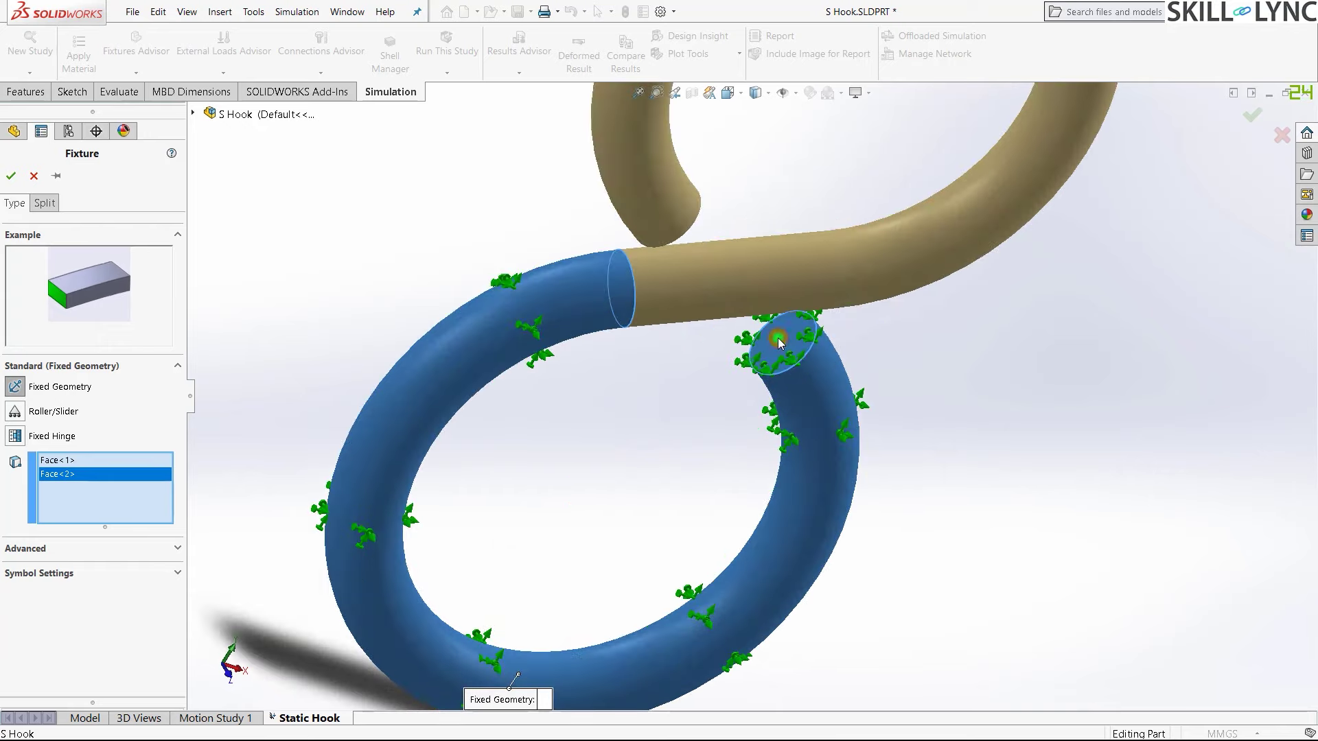
{"action": "left_click", "coordinate": [692, 283]}
{"action": "middle_click_drag", "start_coordinate": [755, 515], "coordinate": [707, 564]}
{"action": "scroll", "coordinate": [682, 256], "scroll_direction": "up", "scroll_amount": 3}
{"action": "scroll", "coordinate": [650, 295], "scroll_direction": "down", "scroll_amount": 3}
{"action": "scroll", "coordinate": [697, 549], "scroll_direction": "down", "scroll_amount": 1}
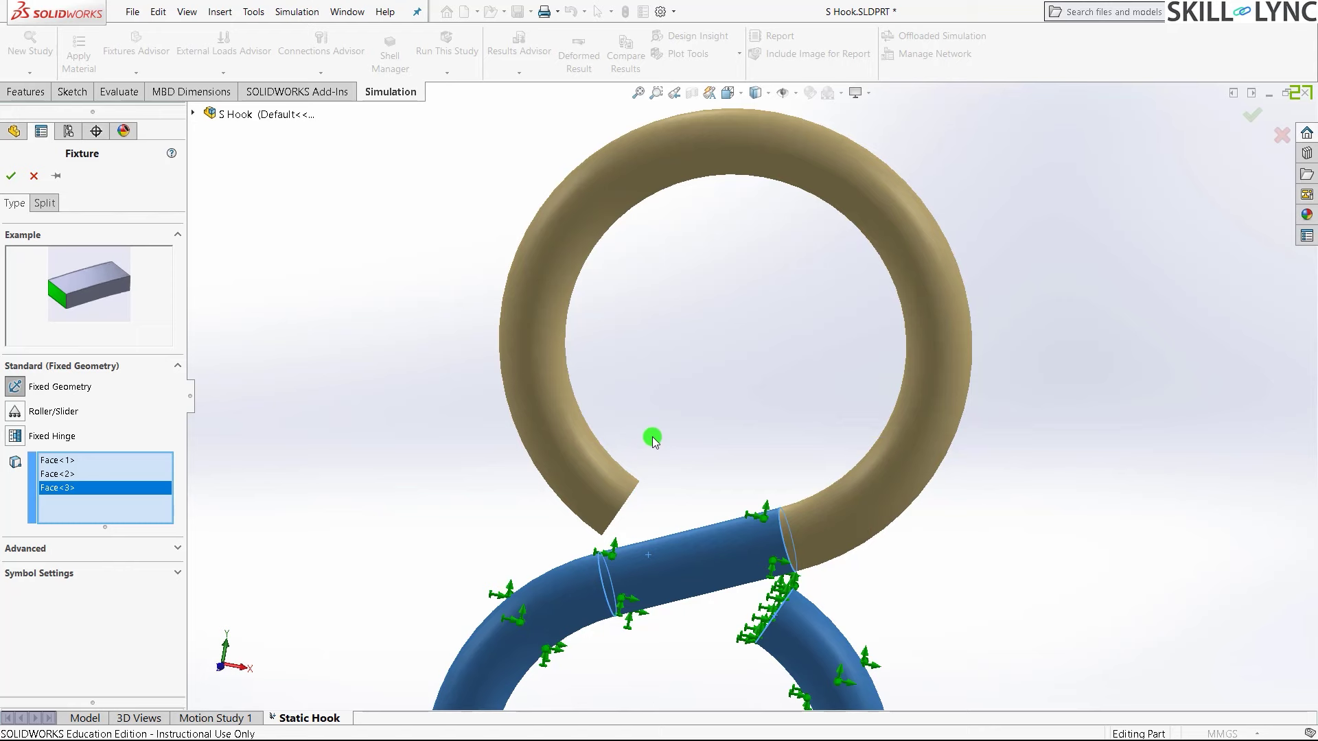
{"action": "left_click", "coordinate": [11, 176]}
Step: Apply a 200 N force normal to the free end face of the hook's upper loop
{"action": "right_click", "coordinate": [21, 382]}
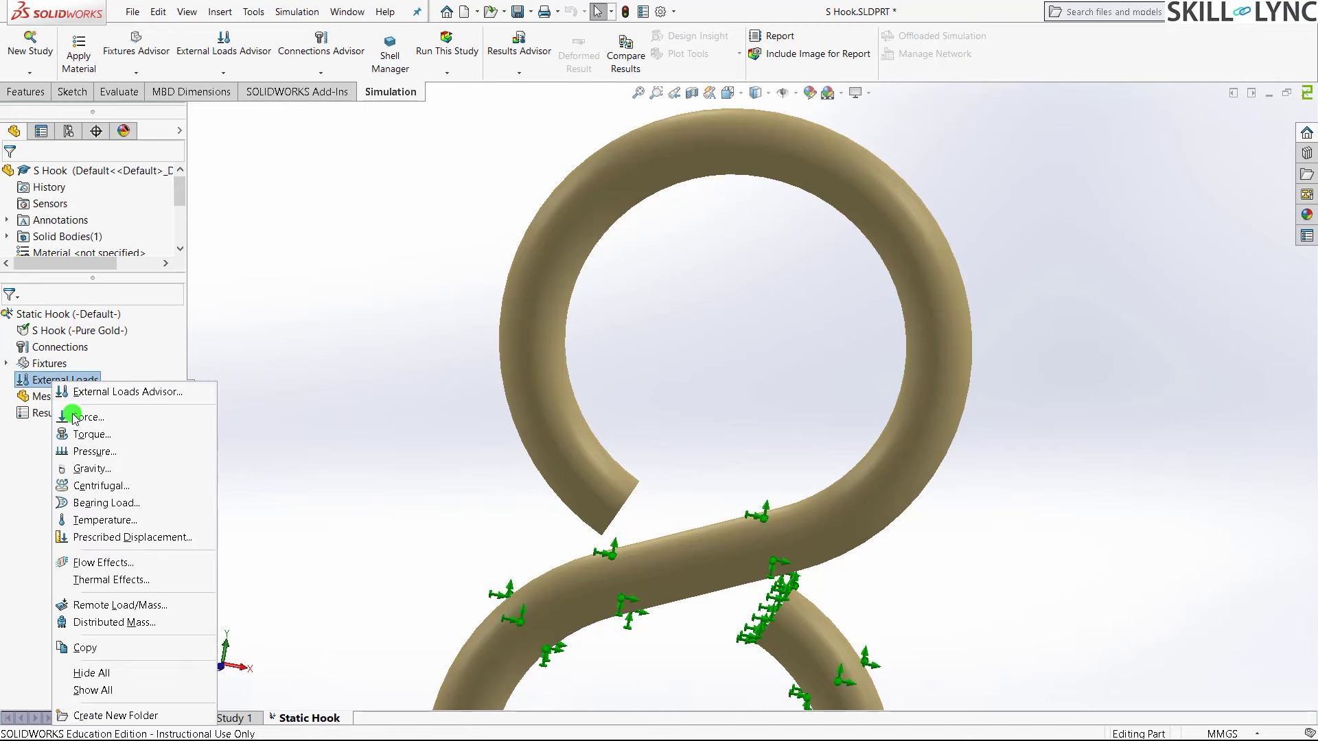
{"action": "left_click", "coordinate": [72, 416]}
{"action": "middle_click_drag", "start_coordinate": [603, 421], "coordinate": [576, 492]}
{"action": "left_click", "coordinate": [626, 511]}
{"action": "left_click", "coordinate": [86, 444]}
{"action": "type", "text": "200"}
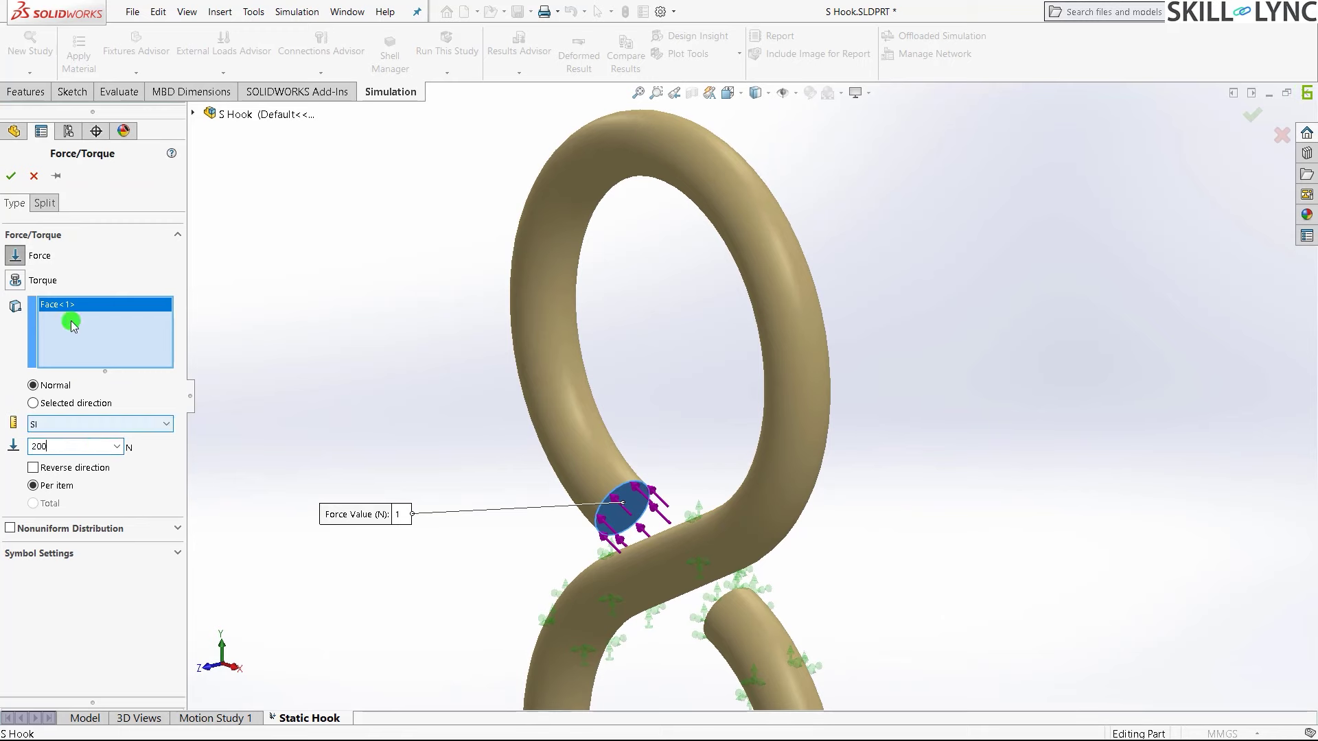
{"action": "left_click", "coordinate": [10, 176]}
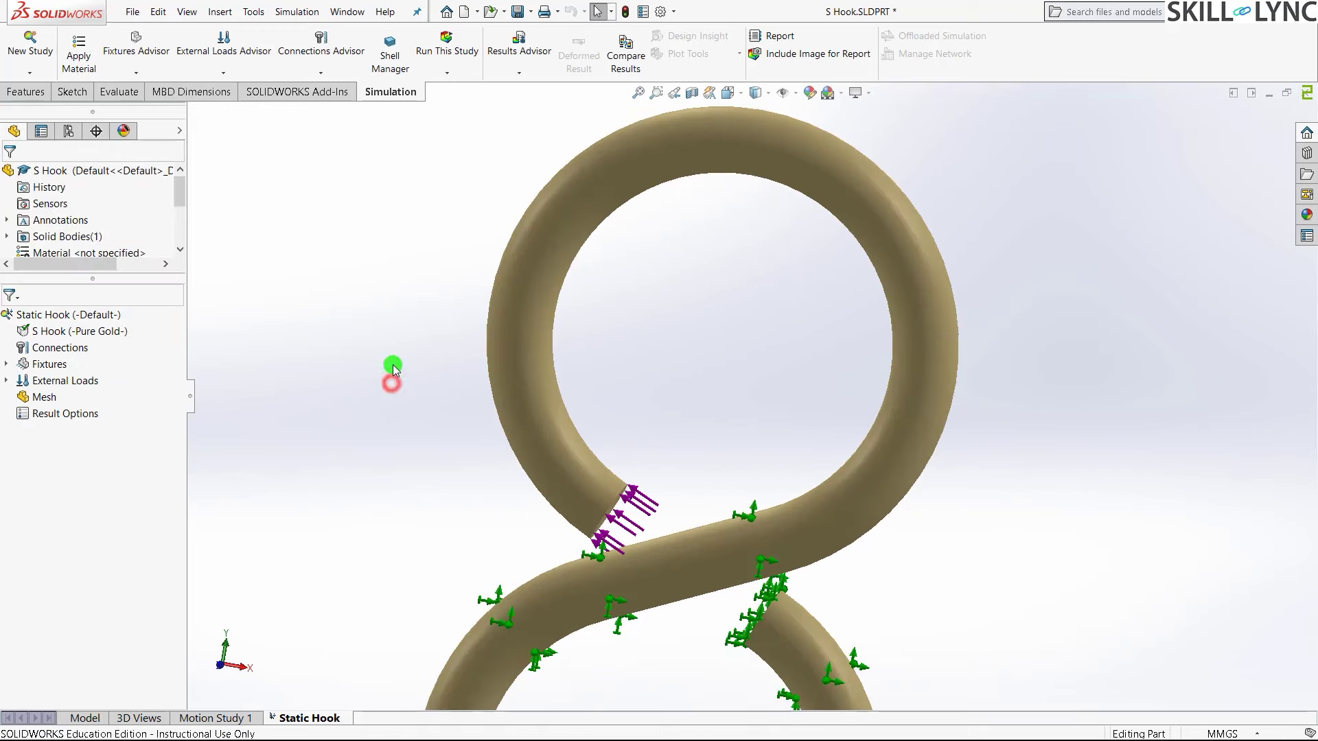
Step: Run the static study, solving it with the large displacement option activated
{"action": "left_click", "coordinate": [447, 66]}
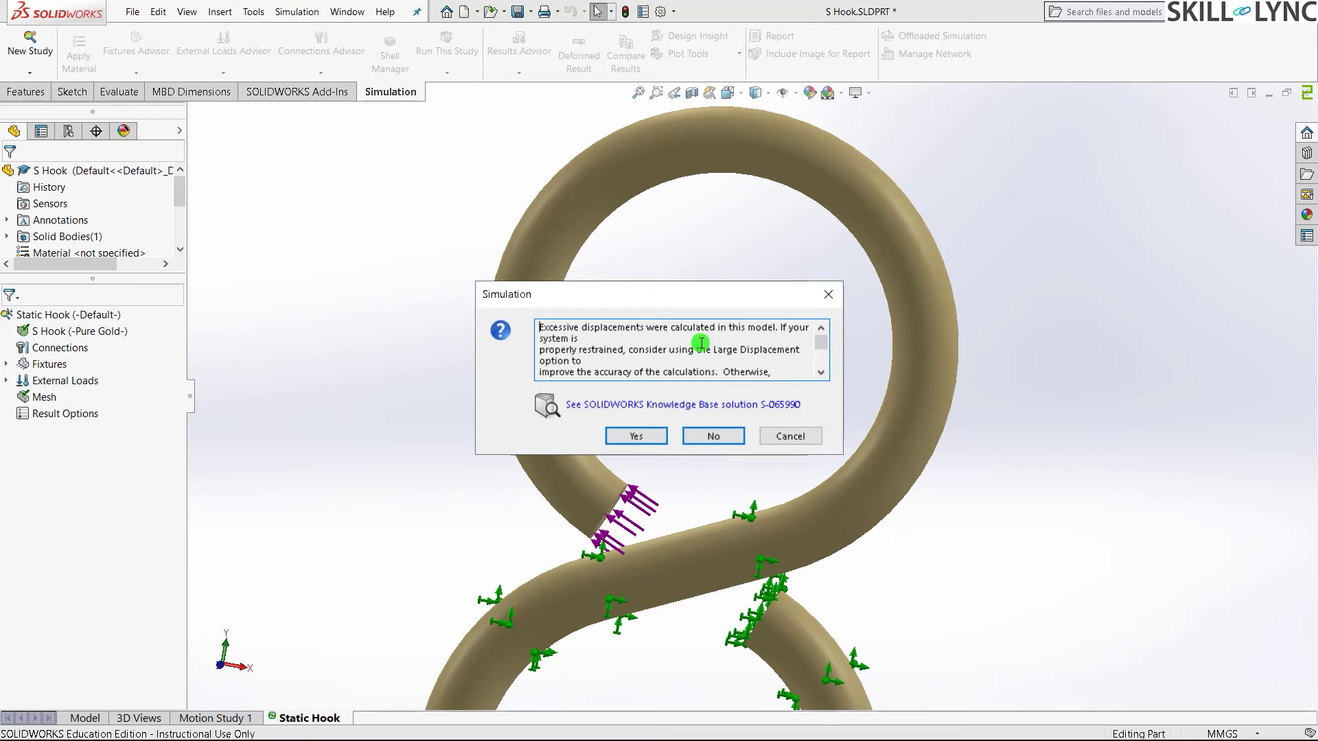
{"action": "scroll", "coordinate": [700, 343], "scroll_direction": "down", "scroll_amount": 2}
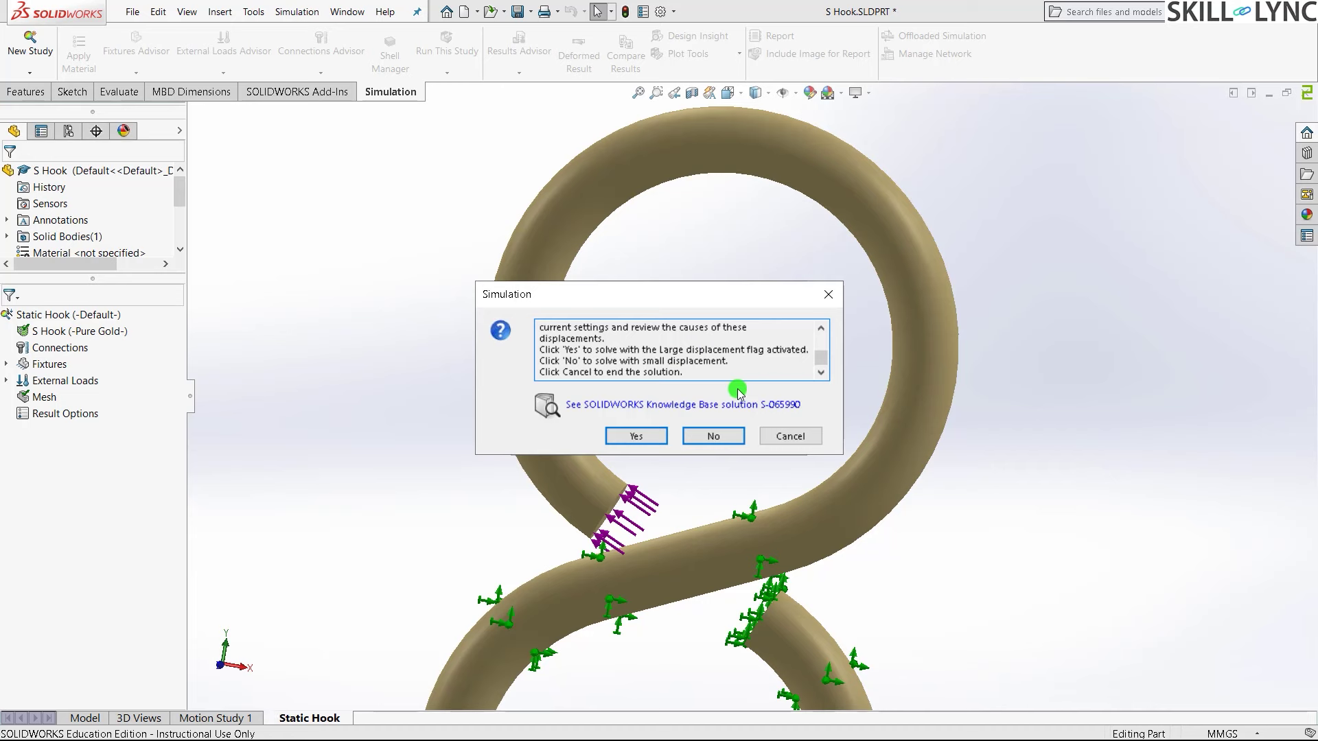
{"action": "left_click", "coordinate": [640, 435]}
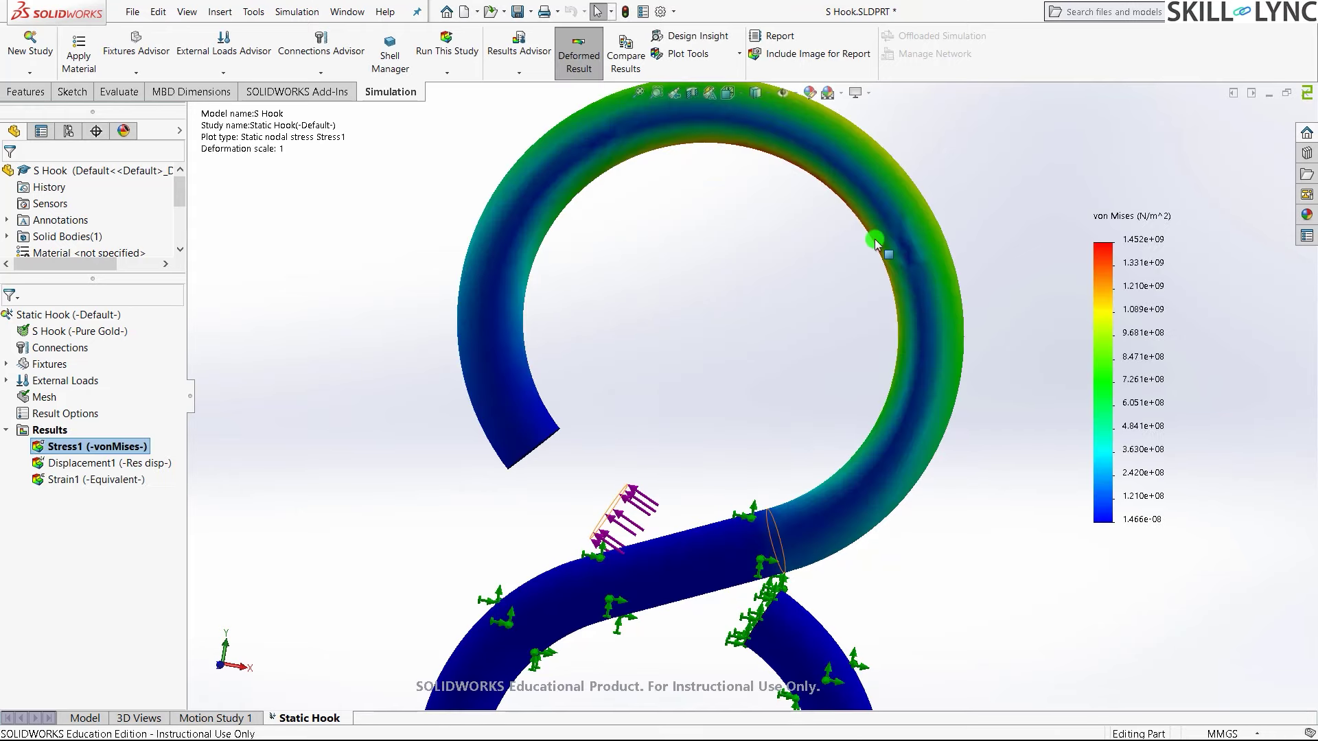
Step: Examine the von Mises stress distribution on the deformed hook, especially along the inner side of the upper loop
{"action": "scroll", "coordinate": [693, 440], "scroll_direction": "up", "scroll_amount": 4}
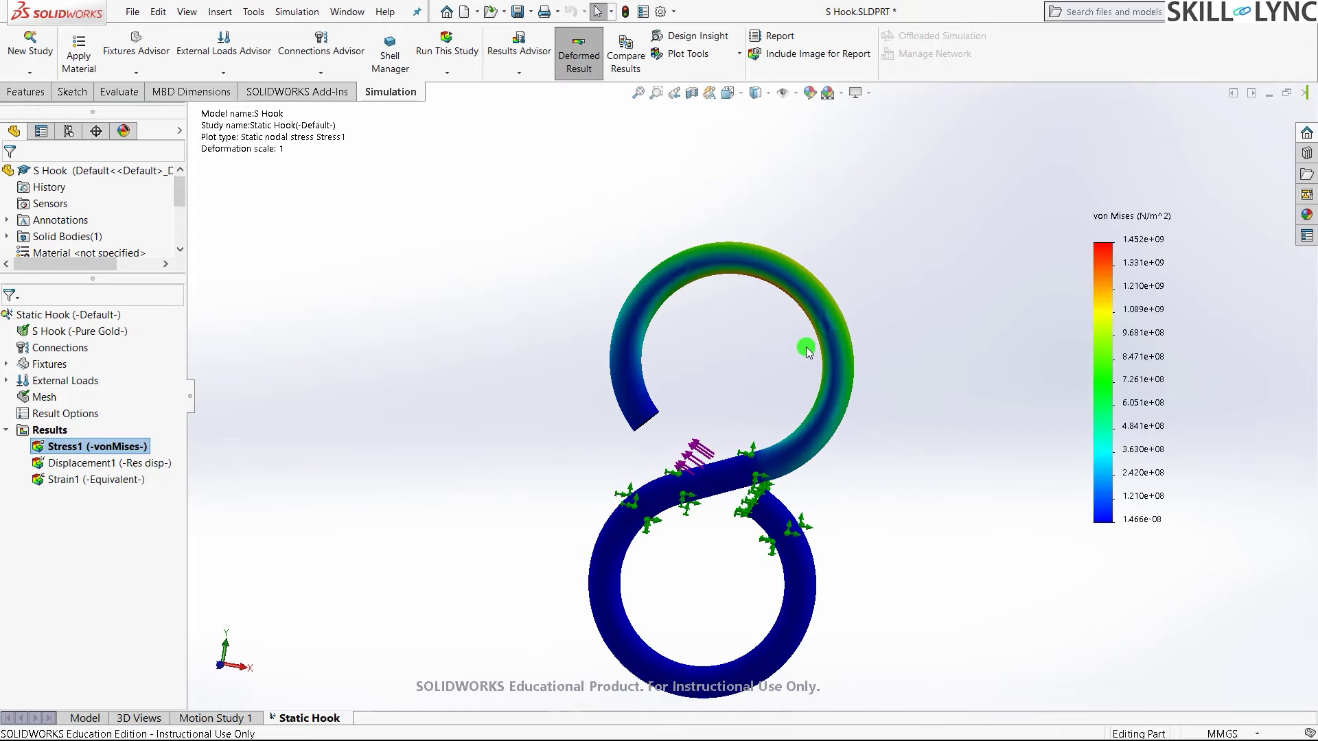
{"action": "middle_click_drag", "start_coordinate": [787, 424], "coordinate": [839, 237]}
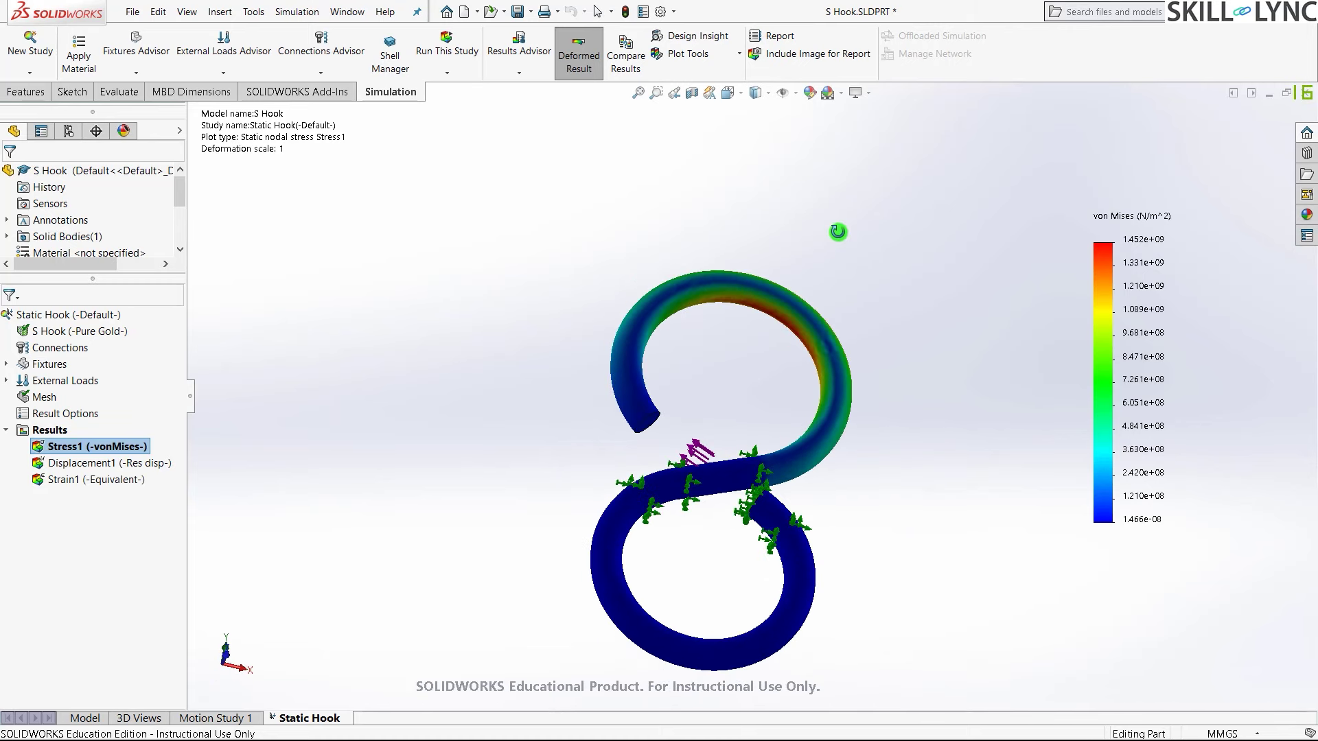
{"action": "scroll", "coordinate": [839, 235], "scroll_direction": "down", "scroll_amount": 3}
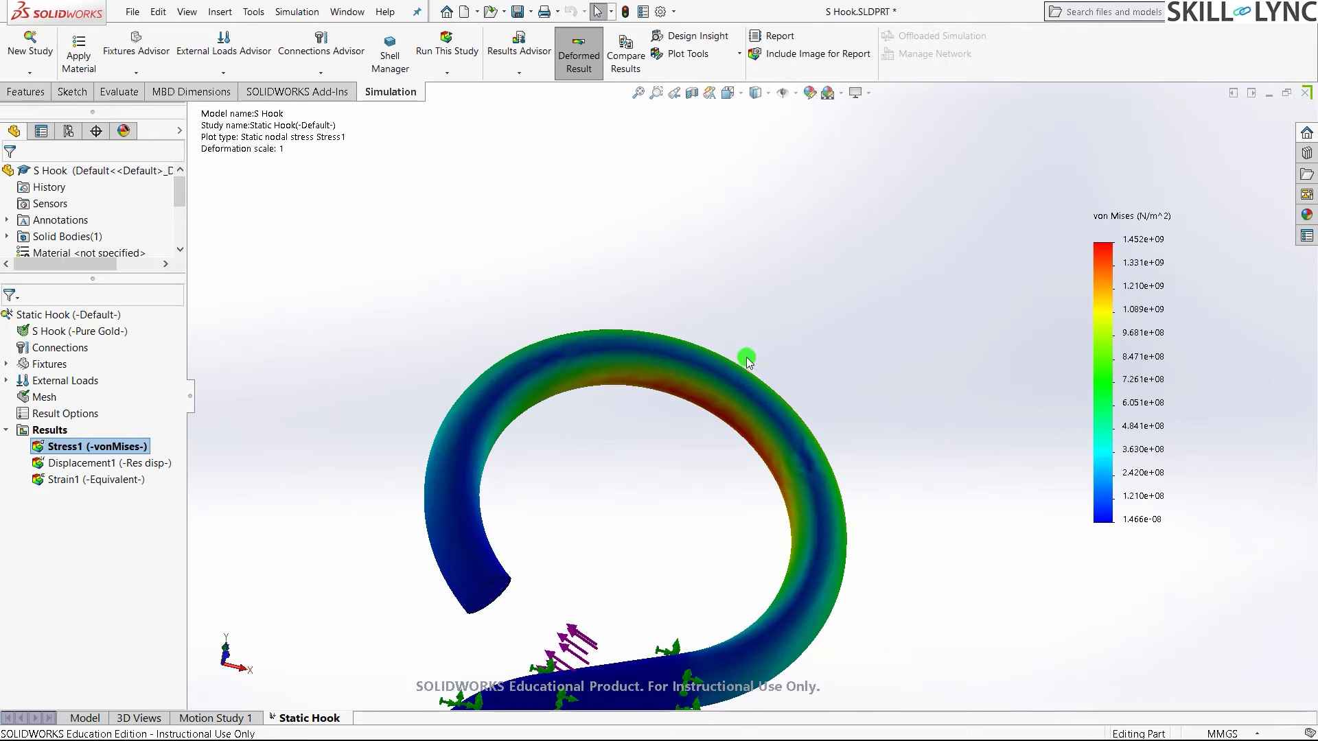
{"action": "scroll", "coordinate": [662, 438], "scroll_direction": "down", "scroll_amount": 4}
{"action": "middle_click_drag", "start_coordinate": [715, 383], "coordinate": [912, 267]}
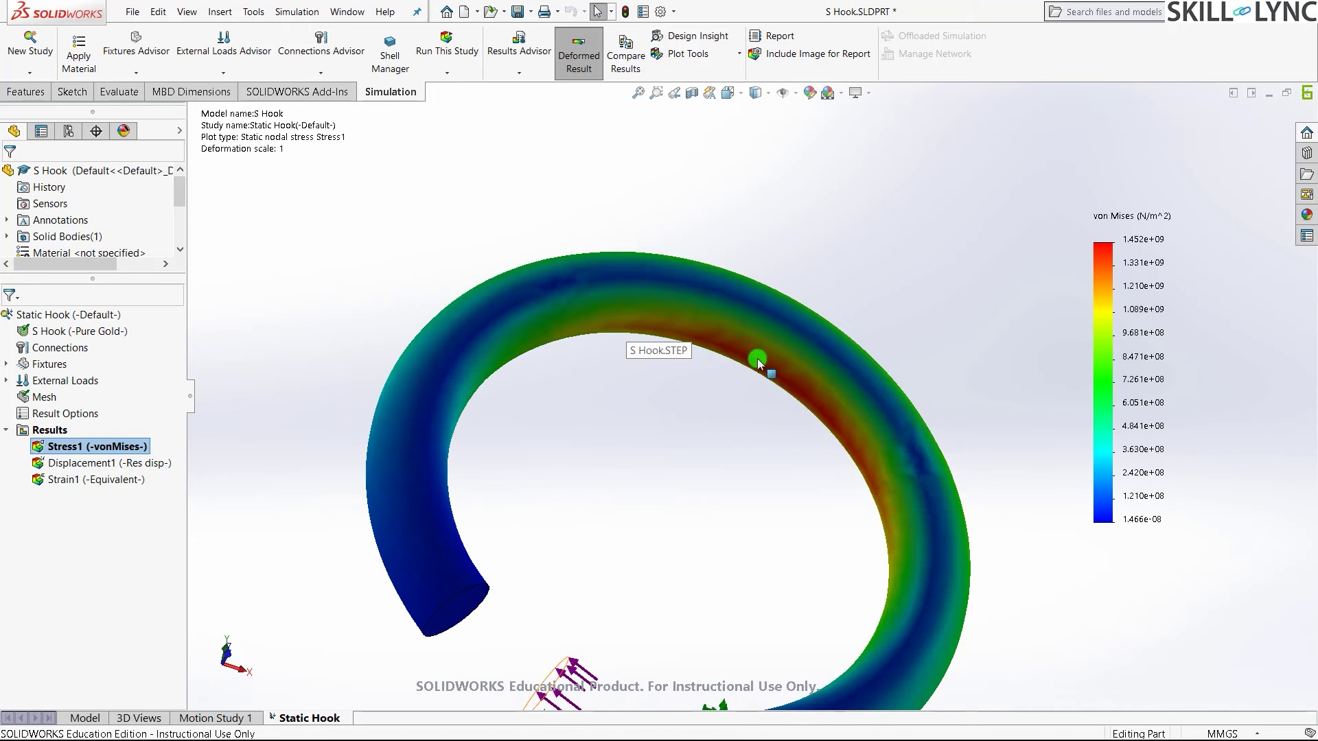
{"action": "middle_click_drag", "start_coordinate": [773, 256], "coordinate": [714, 556]}
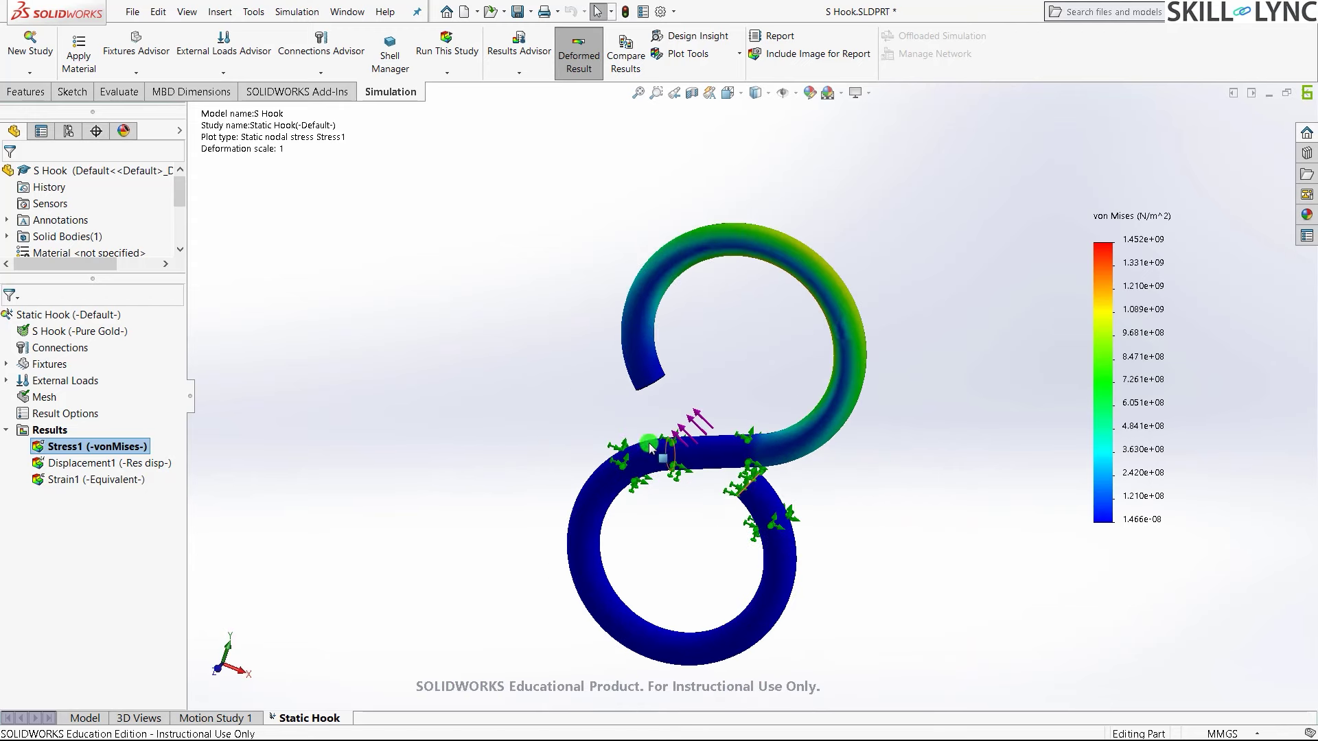
{"action": "scroll", "coordinate": [848, 194], "scroll_direction": "up", "scroll_amount": 2}
{"action": "scroll", "coordinate": [847, 191], "scroll_direction": "down", "scroll_amount": 3}
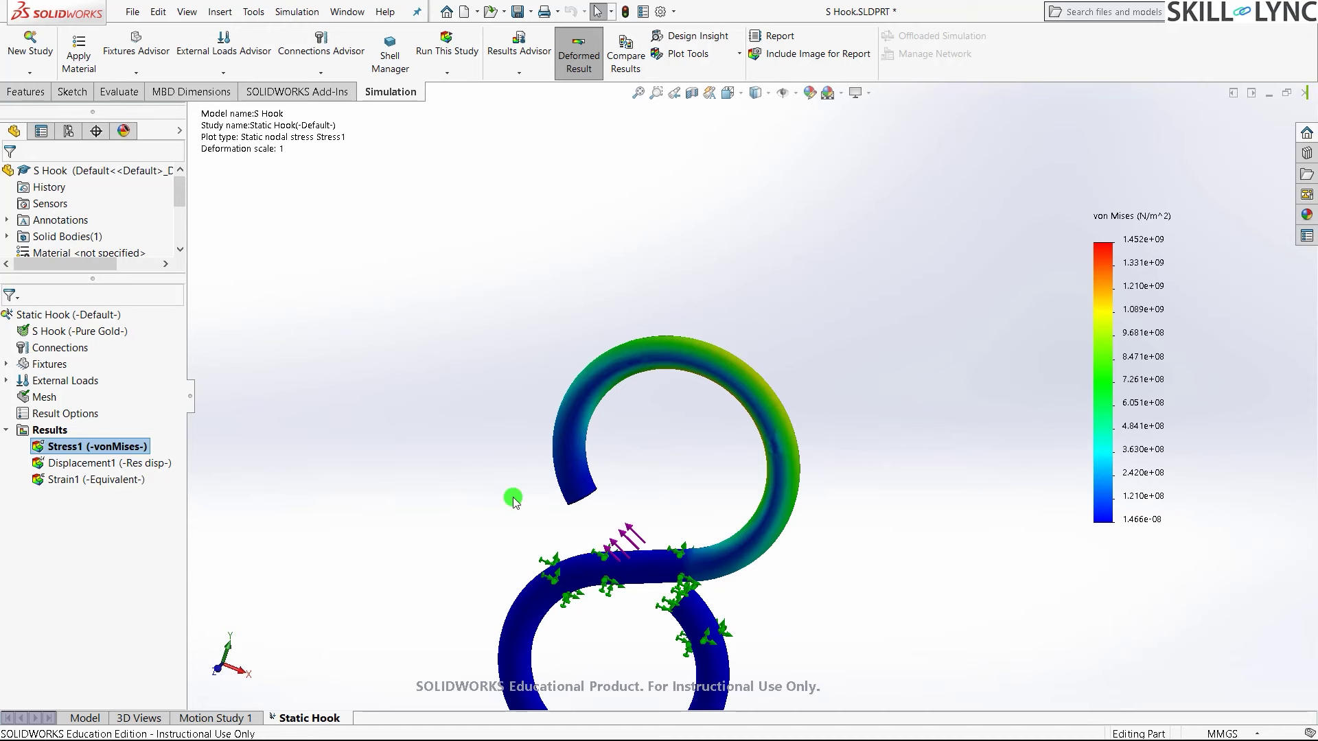
{"action": "key", "text": "ctrl+Right"}
{"action": "key", "text": "ctrl+Up"}
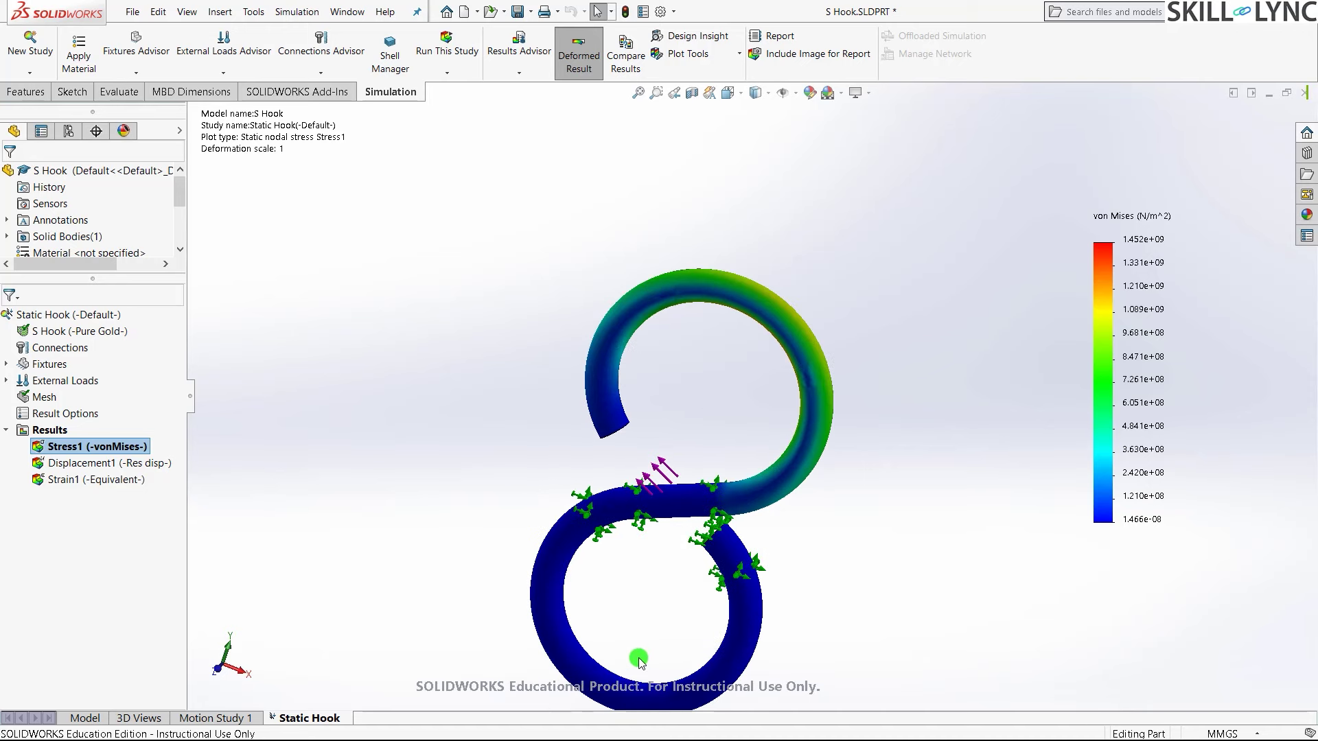
Step: Start a new simulation study and set its type to Fatigue using constant amplitude events with defined cycles
{"action": "right_click", "coordinate": [291, 718]}
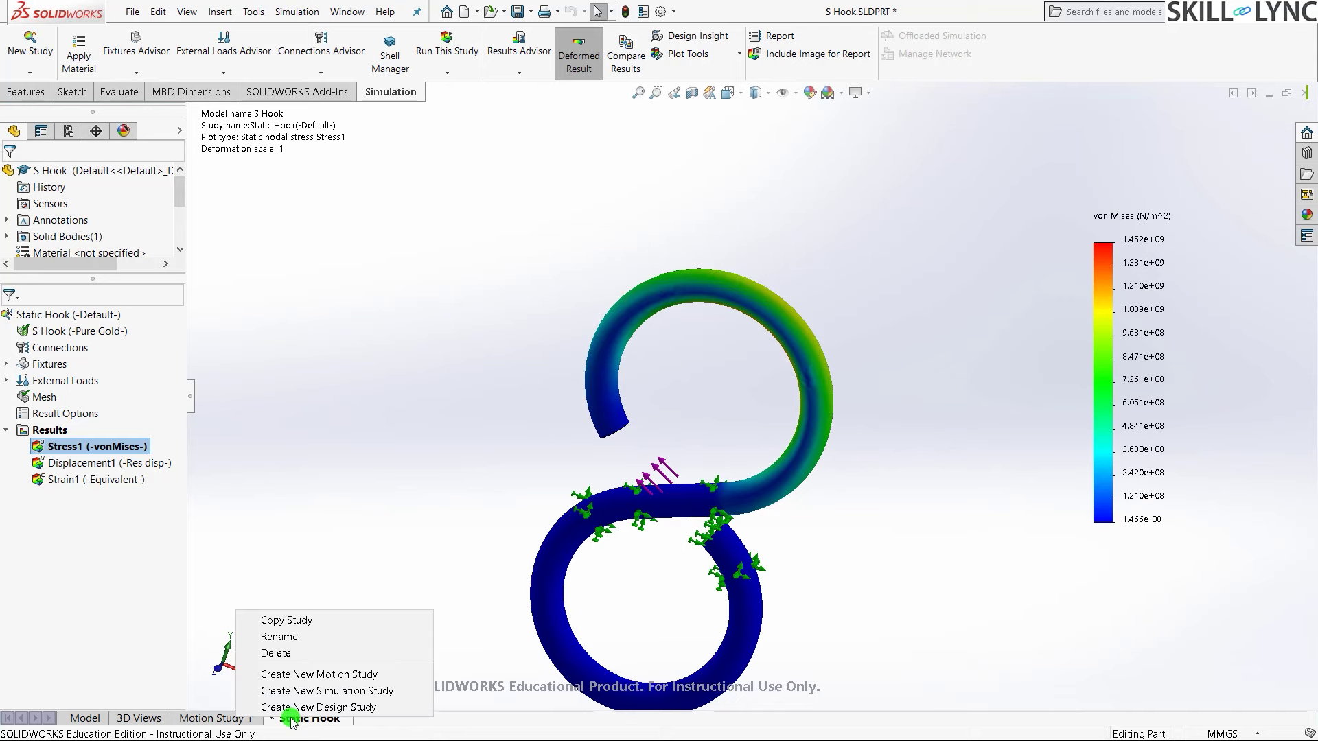
{"action": "left_click", "coordinate": [312, 691]}
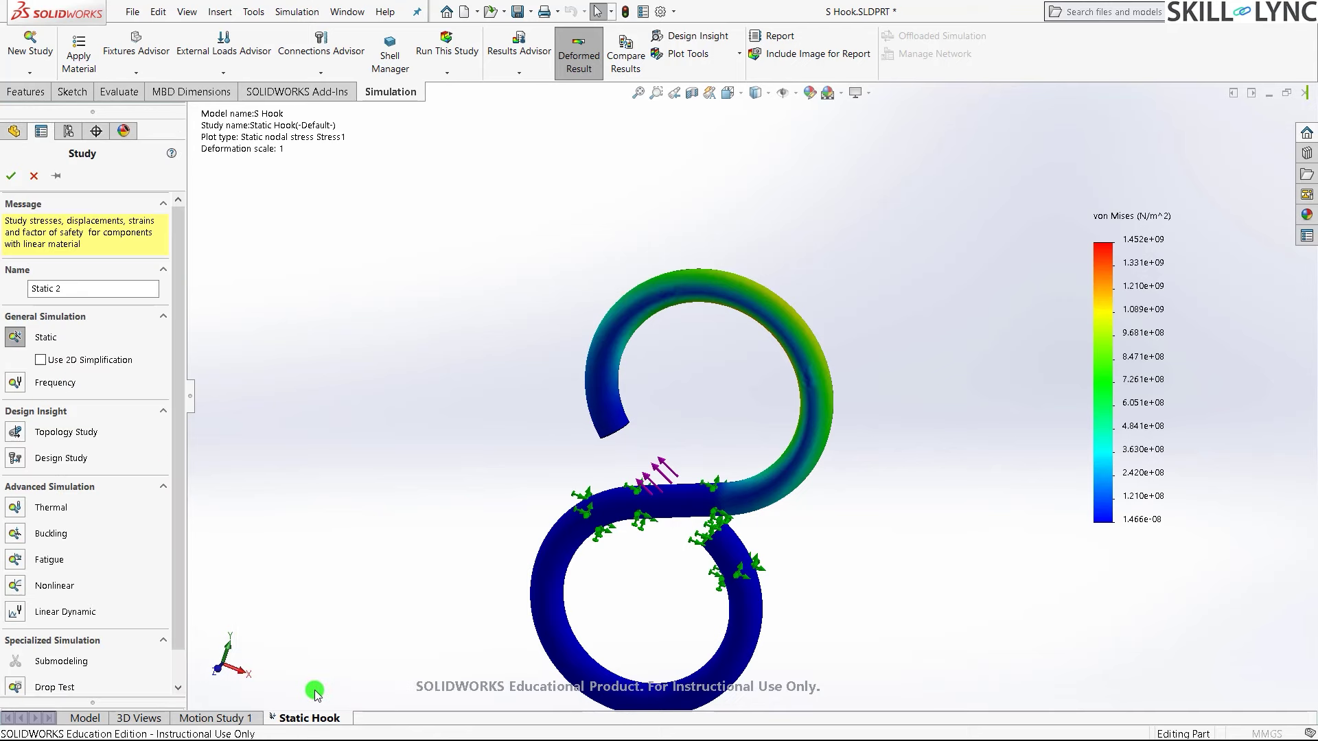
{"action": "left_click", "coordinate": [94, 288]}
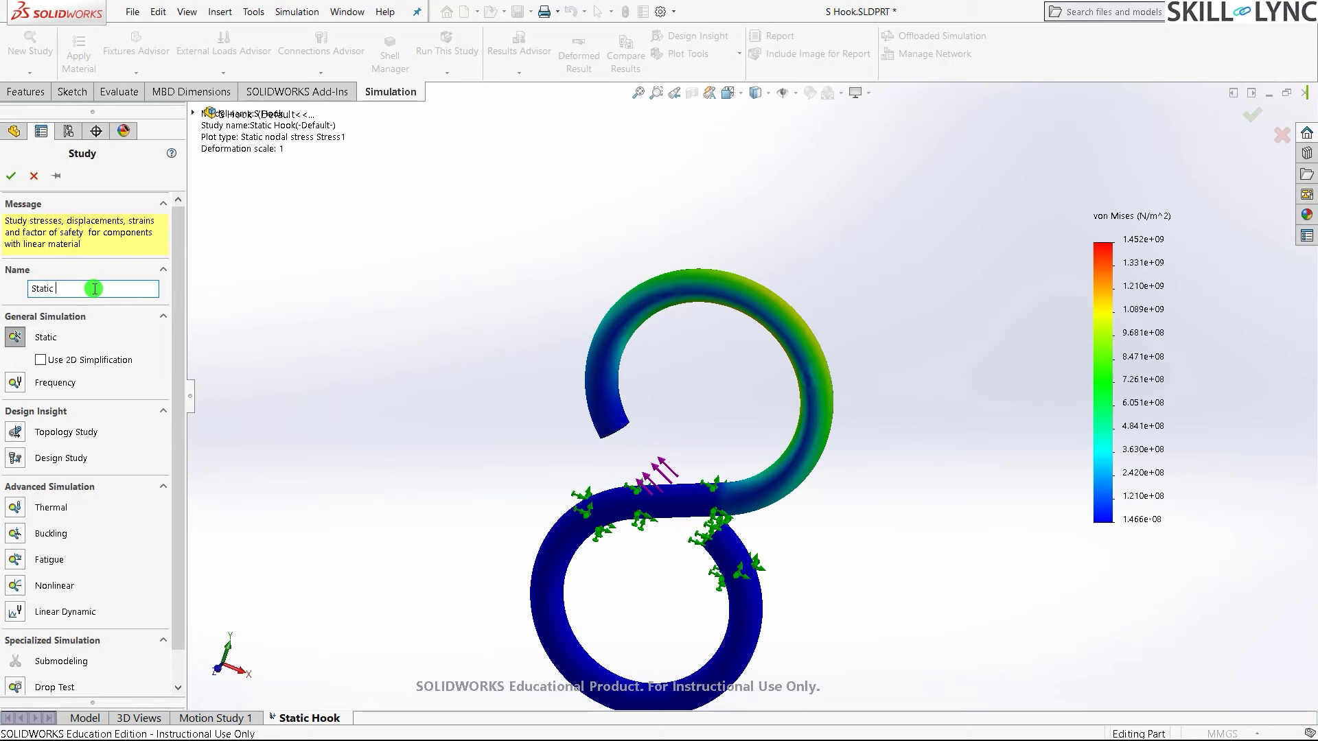
{"action": "key", "text": "BackSpace"}
{"action": "key", "text": "BackSpace"}
{"action": "key", "text": "BackSpace"}
{"action": "left_click", "coordinate": [15, 559]}
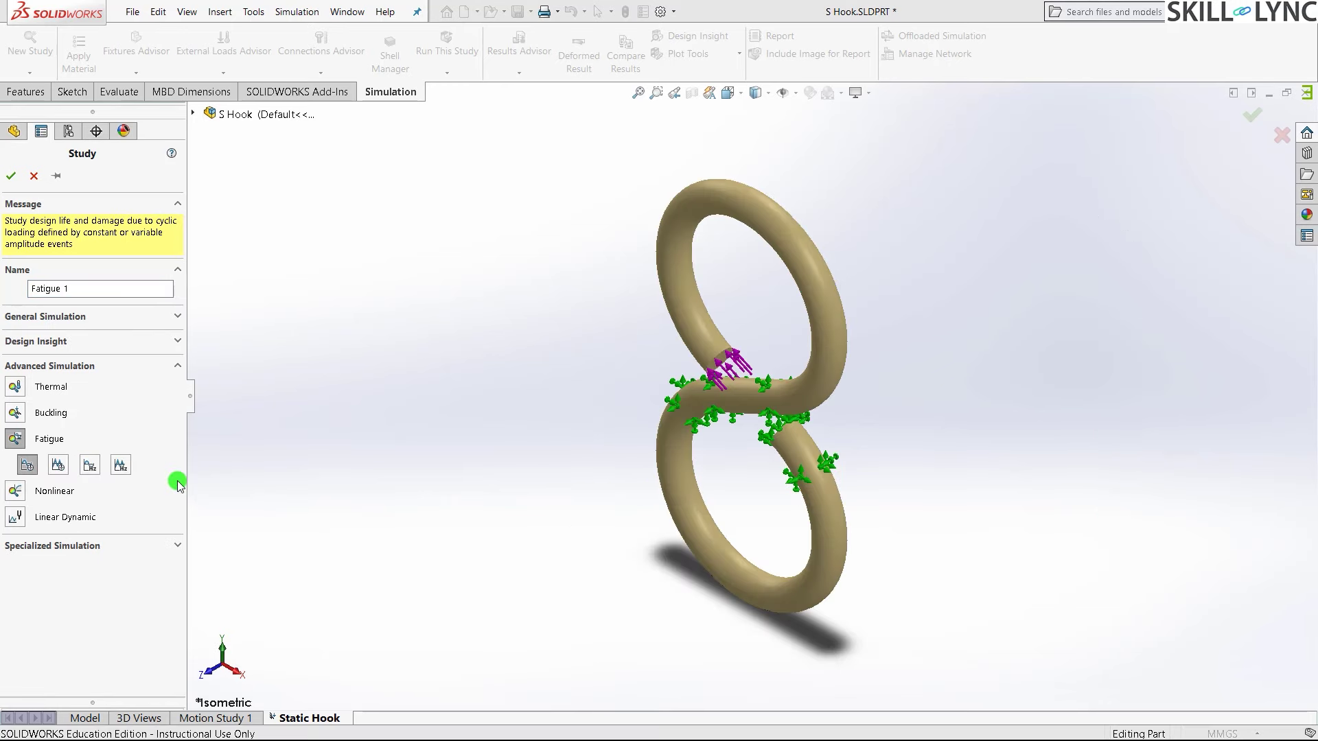
{"action": "left_click", "coordinate": [27, 467]}
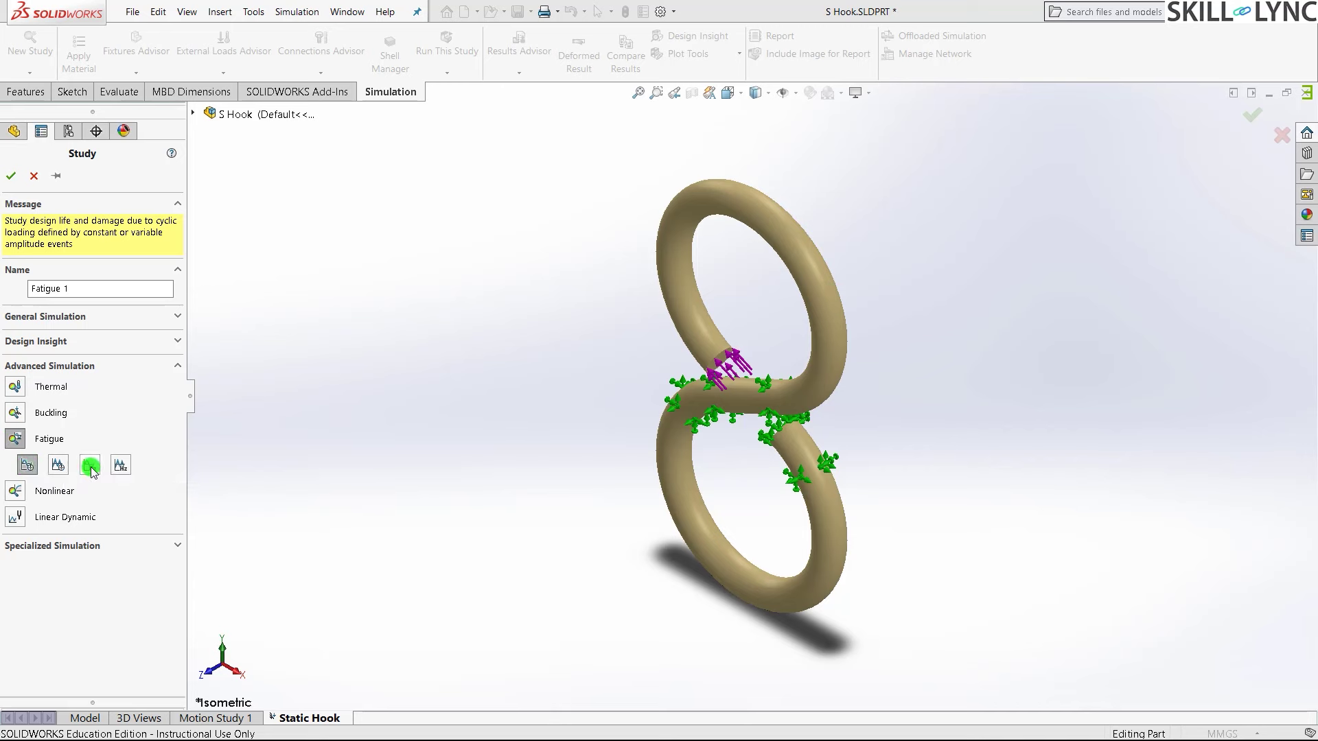
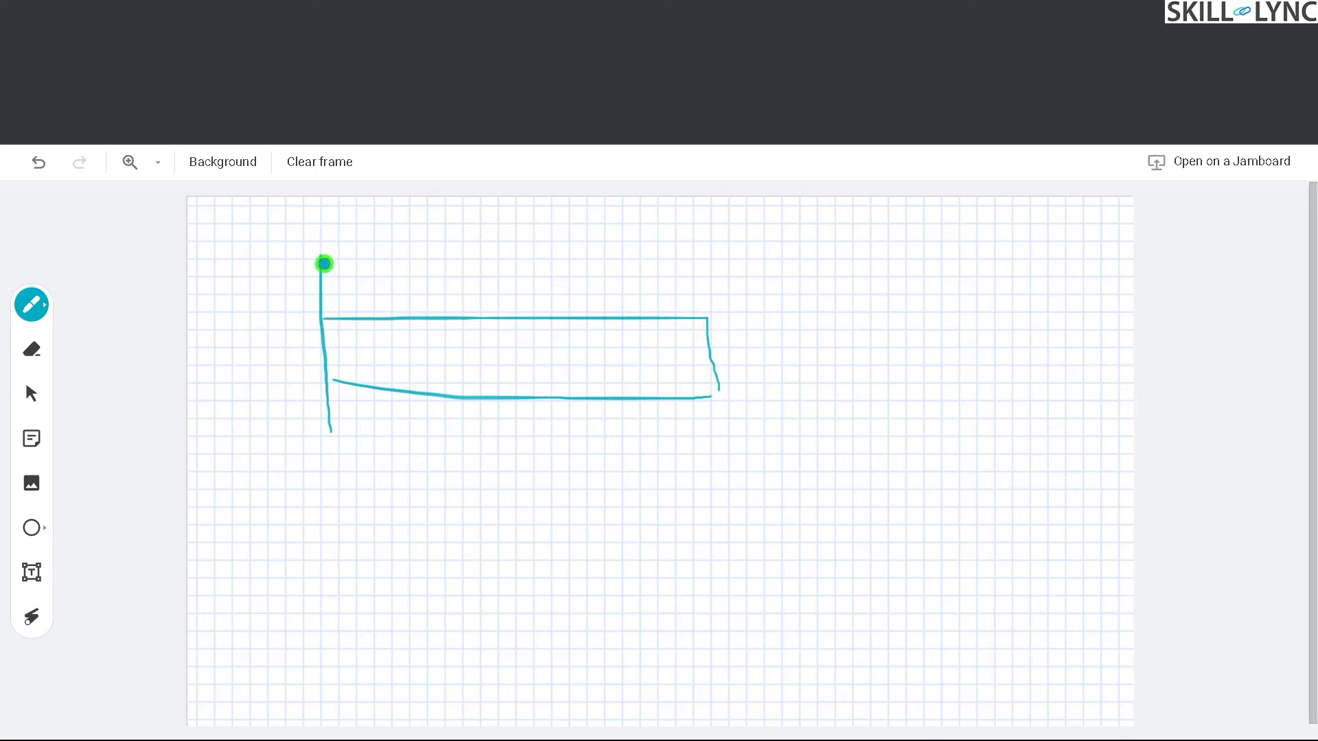
Step: In Jamboard, hatch the beam's wall as a fixed support and draw a downward force arrow labelled N above the free end
{"action": "mouse_move", "coordinate": [321, 263]}
{"action": "left_mouse_down"}
{"action": "mouse_move", "coordinate": [296, 330]}
{"action": "mouse_move", "coordinate": [317, 342]}
{"action": "mouse_move", "coordinate": [296, 374]}
{"action": "mouse_move", "coordinate": [317, 378]}
{"action": "mouse_move", "coordinate": [305, 408]}
{"action": "mouse_move", "coordinate": [365, 407]}
{"action": "mouse_move", "coordinate": [325, 385]}
{"action": "mouse_move", "coordinate": [341, 391]}
{"action": "mouse_move", "coordinate": [332, 373]}
{"action": "mouse_move", "coordinate": [345, 372]}
{"action": "mouse_move", "coordinate": [328, 383]}
{"action": "mouse_move", "coordinate": [353, 384]}
{"action": "mouse_move", "coordinate": [331, 389]}
{"action": "mouse_move", "coordinate": [380, 389]}
{"action": "left_mouse_up"}
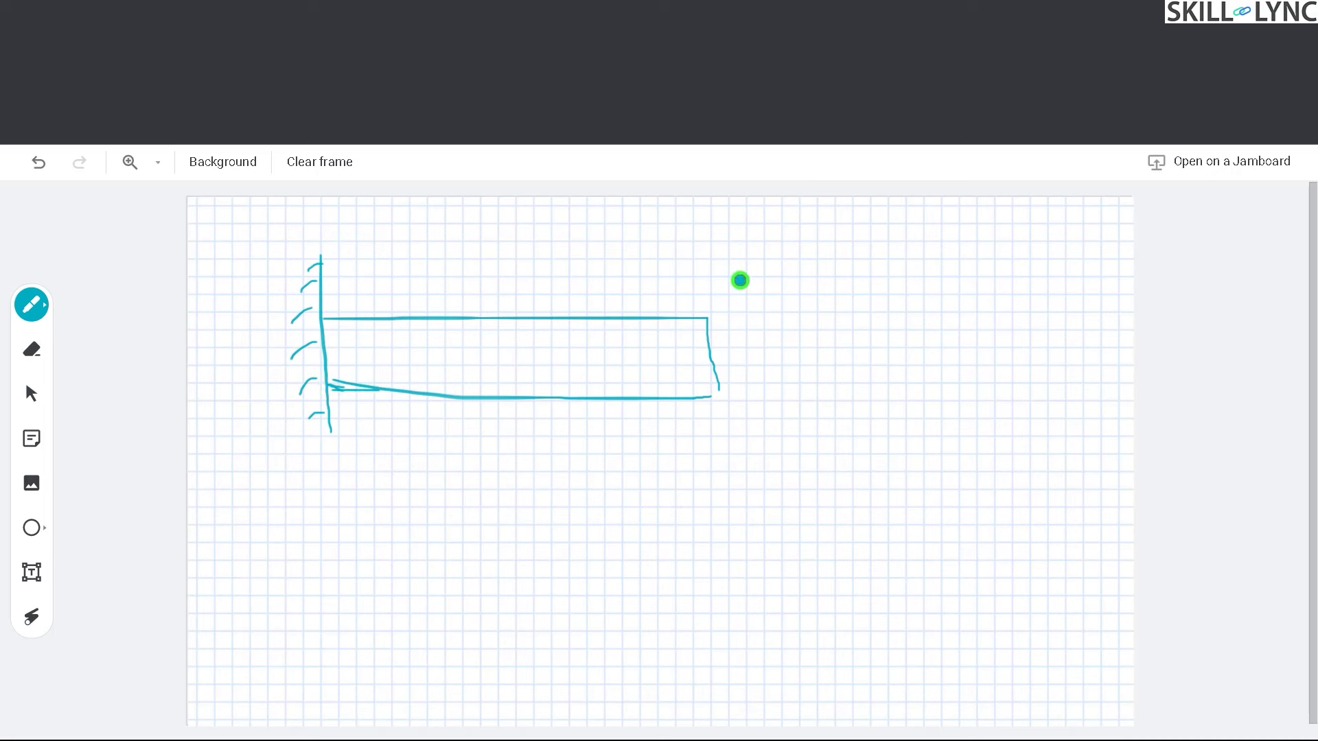
{"action": "mouse_move", "coordinate": [704, 205]}
{"action": "left_mouse_down"}
{"action": "mouse_move", "coordinate": [707, 264]}
{"action": "mouse_move", "coordinate": [713, 245]}
{"action": "mouse_move", "coordinate": [735, 259]}
{"action": "mouse_move", "coordinate": [744, 227]}
{"action": "left_mouse_up"}
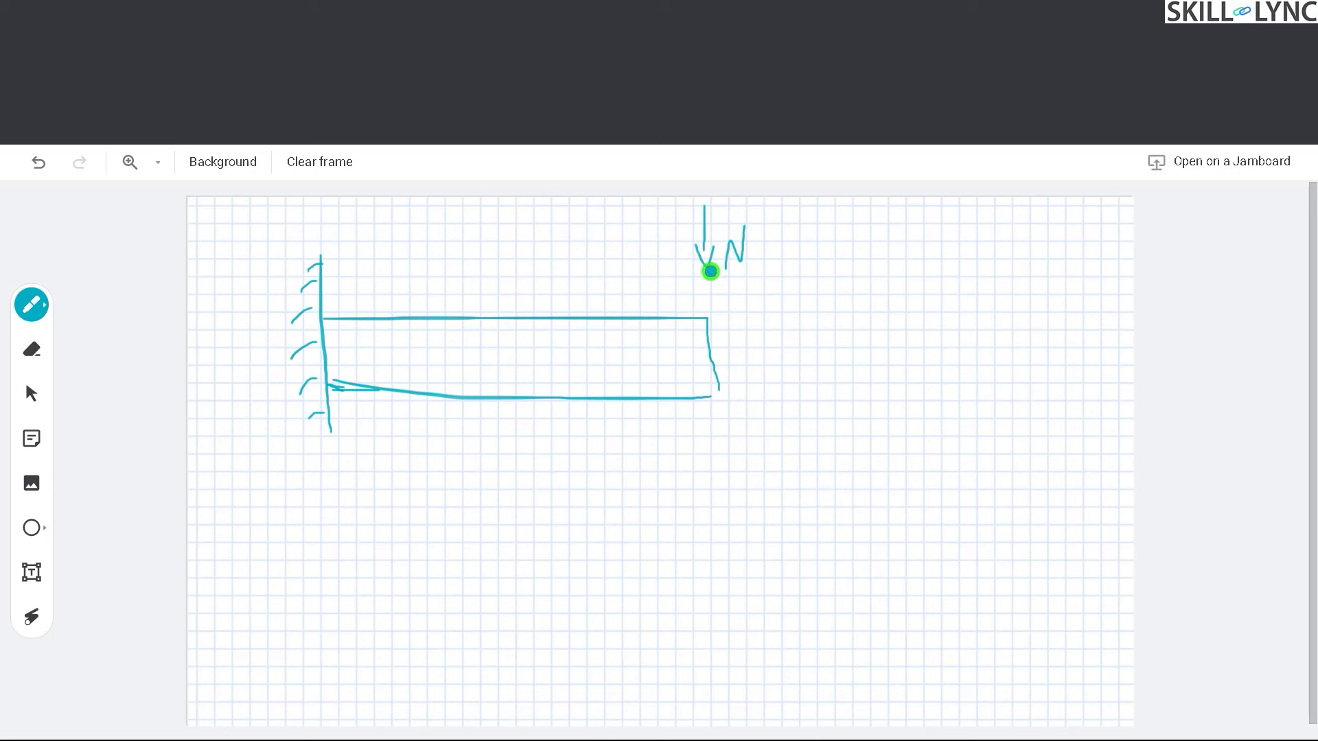
Step: Draw a graph below the beam with a vertical axis labelled N and a horizontal axis labelled T
{"action": "left_click_drag", "start_coordinate": [330, 464], "coordinate": [329, 662]}
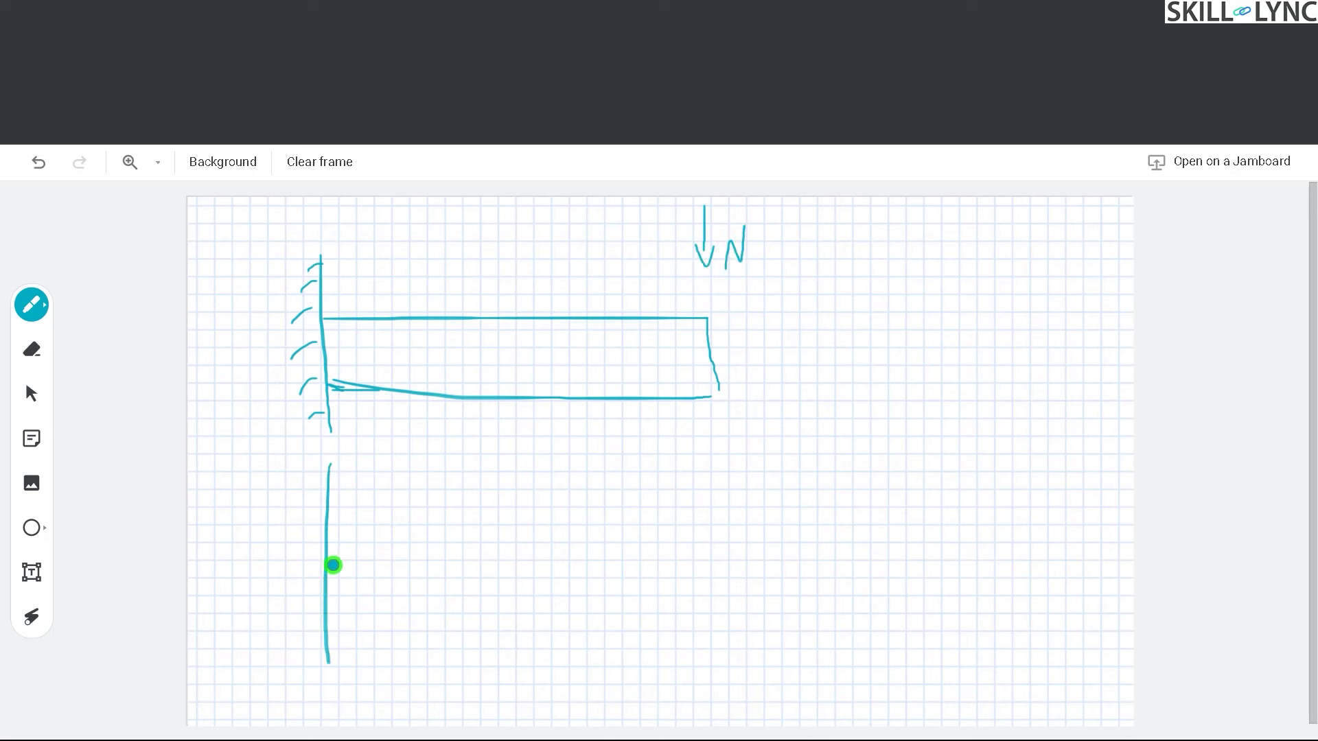
{"action": "mouse_move", "coordinate": [327, 558]}
{"action": "left_mouse_down"}
{"action": "mouse_move", "coordinate": [491, 567]}
{"action": "mouse_move", "coordinate": [802, 552]}
{"action": "left_mouse_up"}
{"action": "mouse_move", "coordinate": [247, 589]}
{"action": "left_mouse_down"}
{"action": "mouse_move", "coordinate": [272, 573]}
{"action": "mouse_move", "coordinate": [272, 537]}
{"action": "mouse_move", "coordinate": [276, 582]}
{"action": "mouse_move", "coordinate": [236, 582]}
{"action": "mouse_move", "coordinate": [241, 550]}
{"action": "mouse_move", "coordinate": [261, 581]}
{"action": "mouse_move", "coordinate": [273, 544]}
{"action": "left_mouse_up"}
{"action": "key", "text": "ctrl+z"}
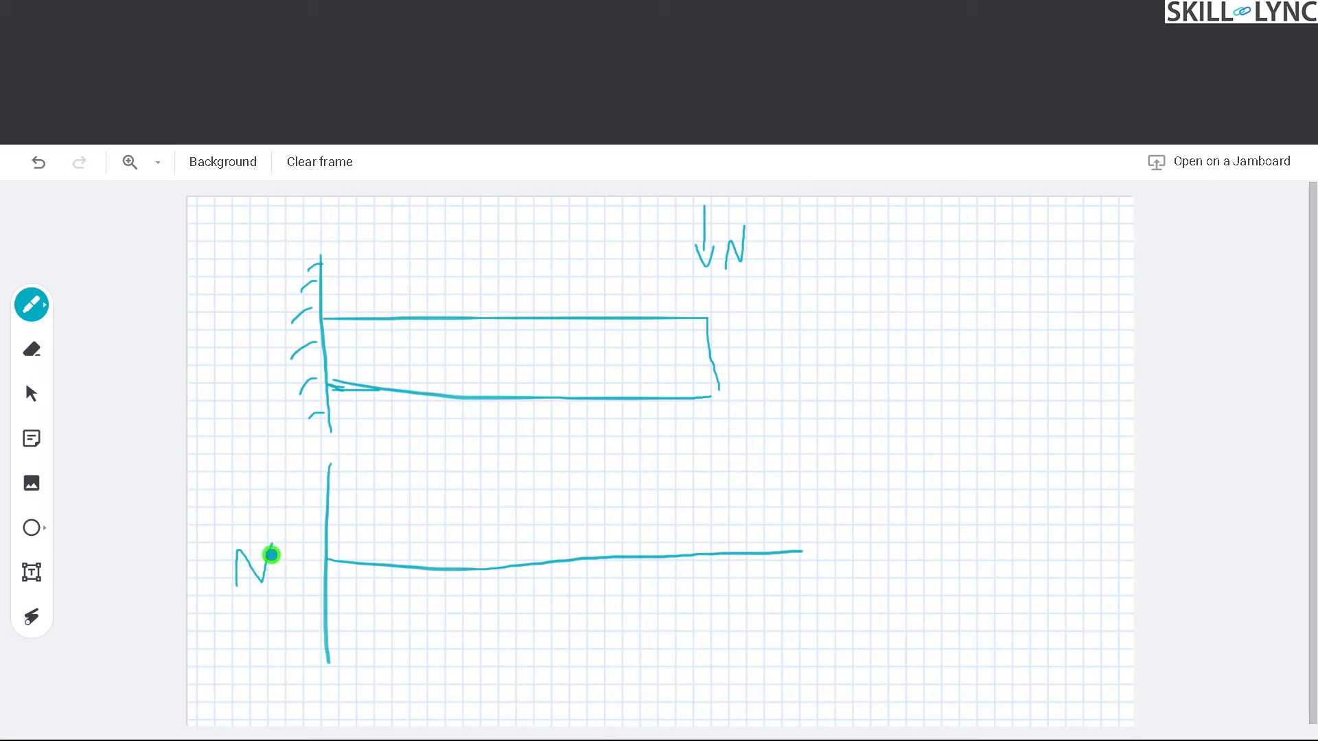
{"action": "left_click_drag", "start_coordinate": [545, 654], "coordinate": [547, 701]}
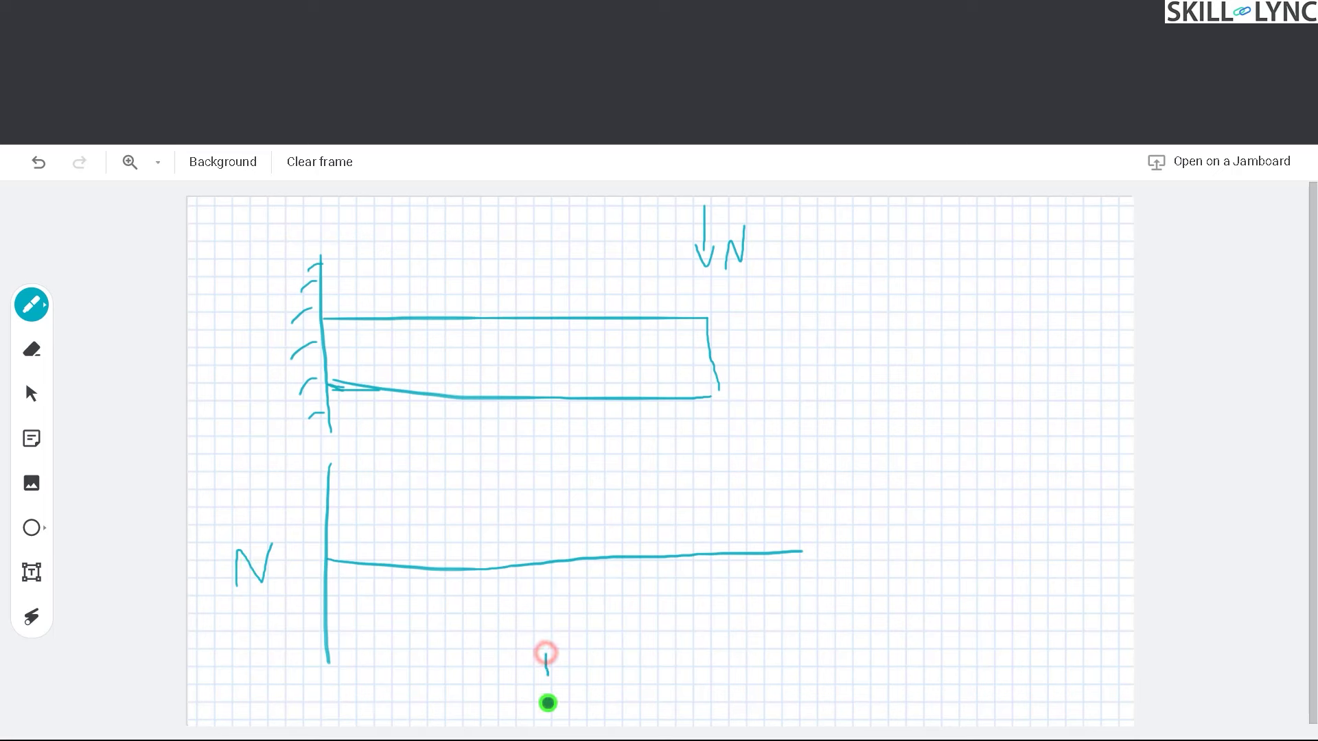
{"action": "left_click_drag", "start_coordinate": [528, 655], "coordinate": [568, 654]}
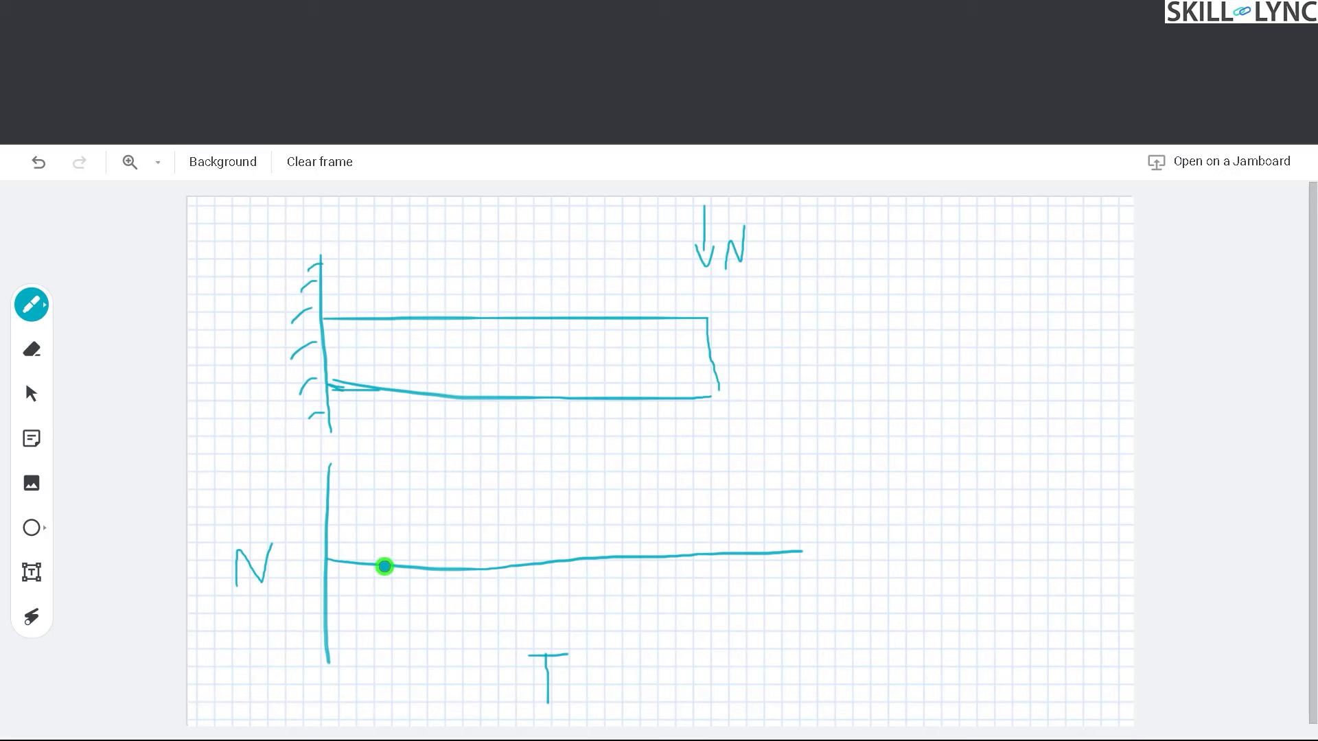
Step: Add tick marks to the time axis, plot the first load peak and return-to-zero point, and relabel the load n
{"action": "left_click_drag", "start_coordinate": [389, 566], "coordinate": [639, 568]}
{"action": "left_click", "coordinate": [393, 489]}
{"action": "left_click", "coordinate": [325, 490]}
{"action": "mouse_move", "coordinate": [744, 237]}
{"action": "left_mouse_down"}
{"action": "mouse_move", "coordinate": [726, 260]}
{"action": "mouse_move", "coordinate": [771, 266]}
{"action": "left_mouse_up"}
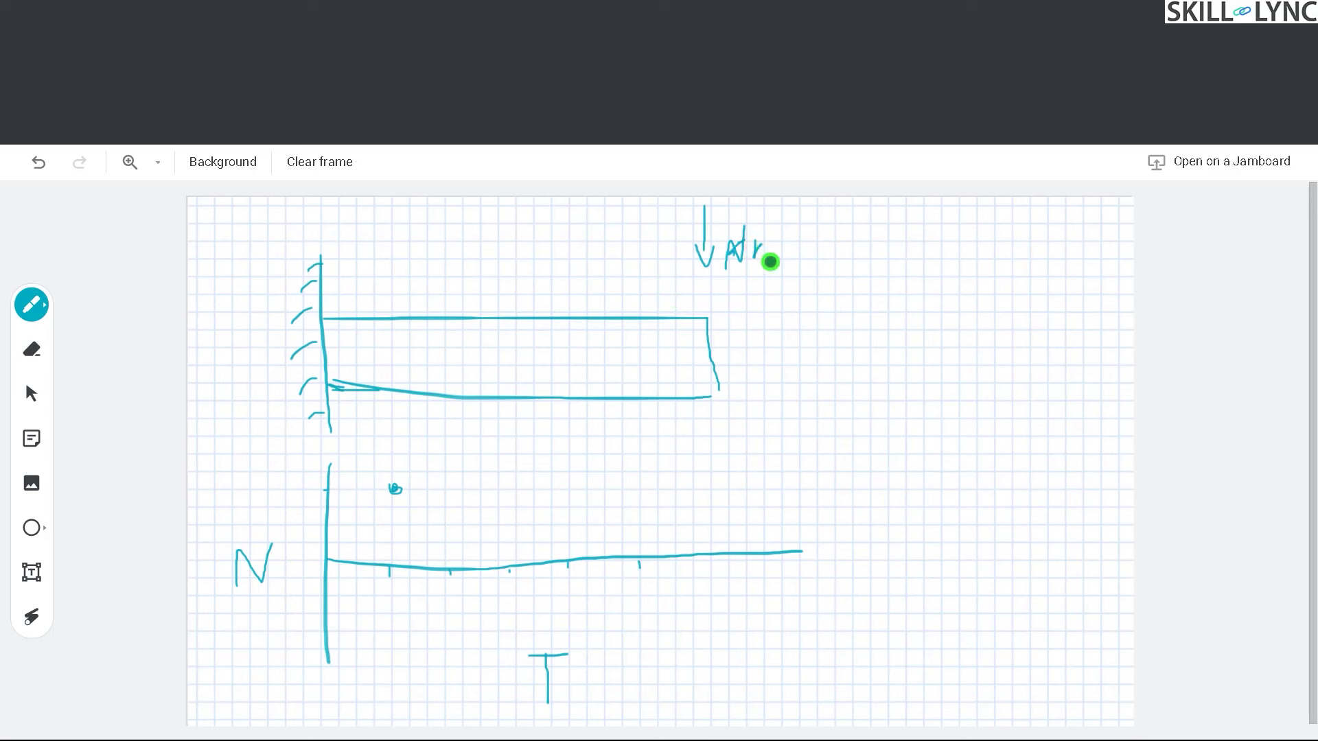
{"action": "left_click_drag", "start_coordinate": [291, 504], "coordinate": [309, 500]}
{"action": "left_click", "coordinate": [447, 568]}
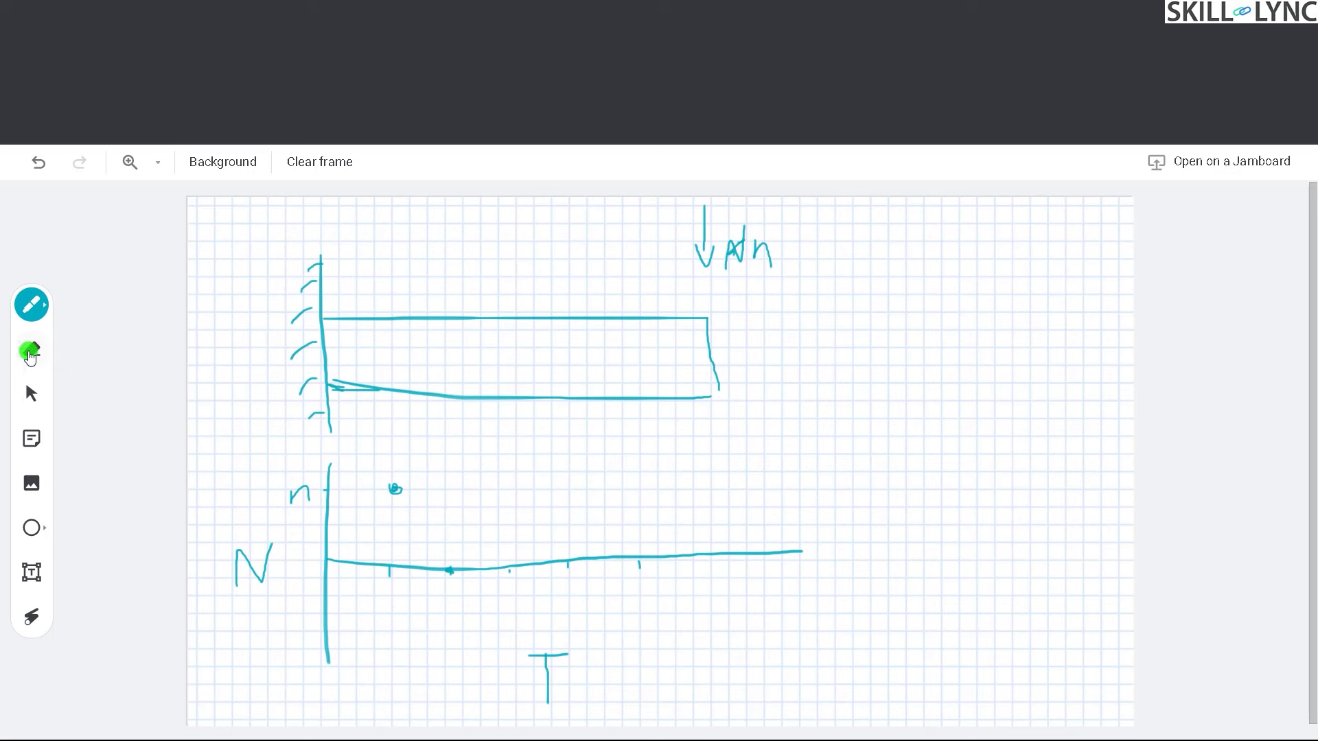
Step: In red, draw an upward force n below the free end and plot its point at n on the graph's negative side
{"action": "left_click", "coordinate": [36, 310]}
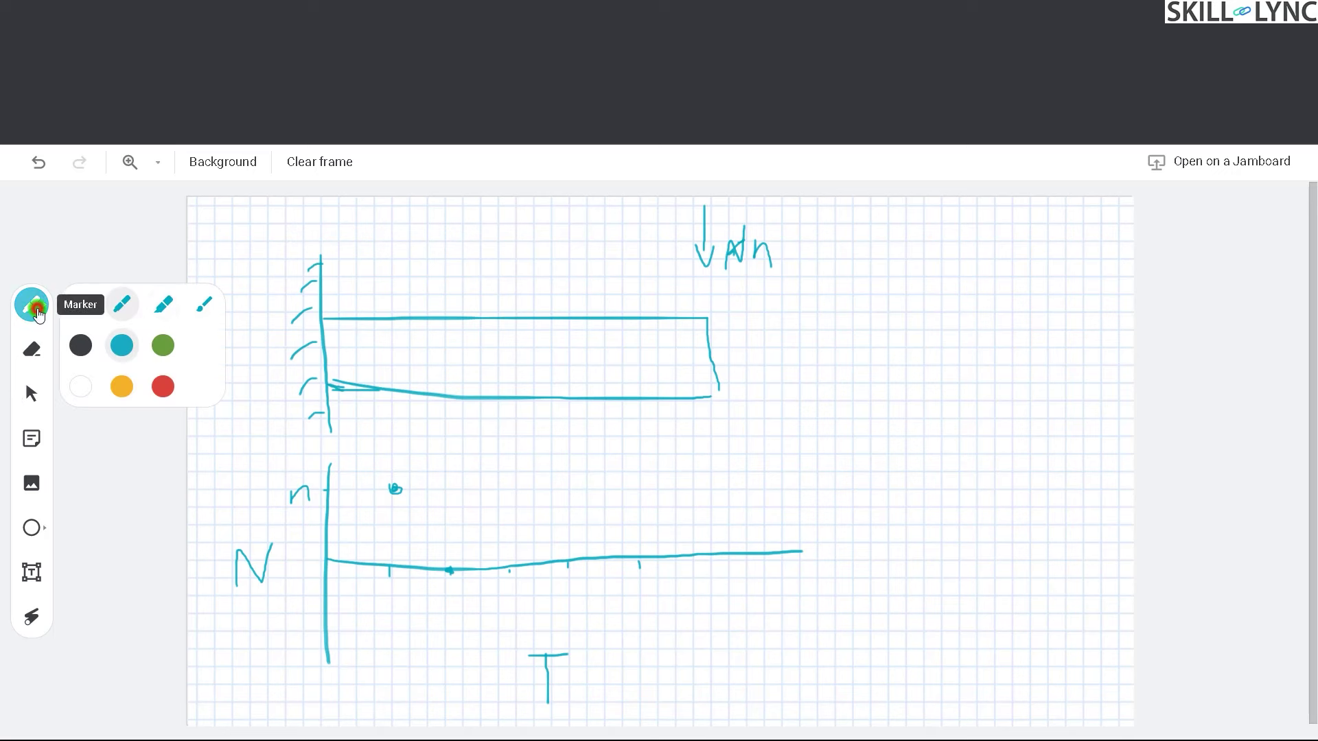
{"action": "left_click", "coordinate": [163, 386]}
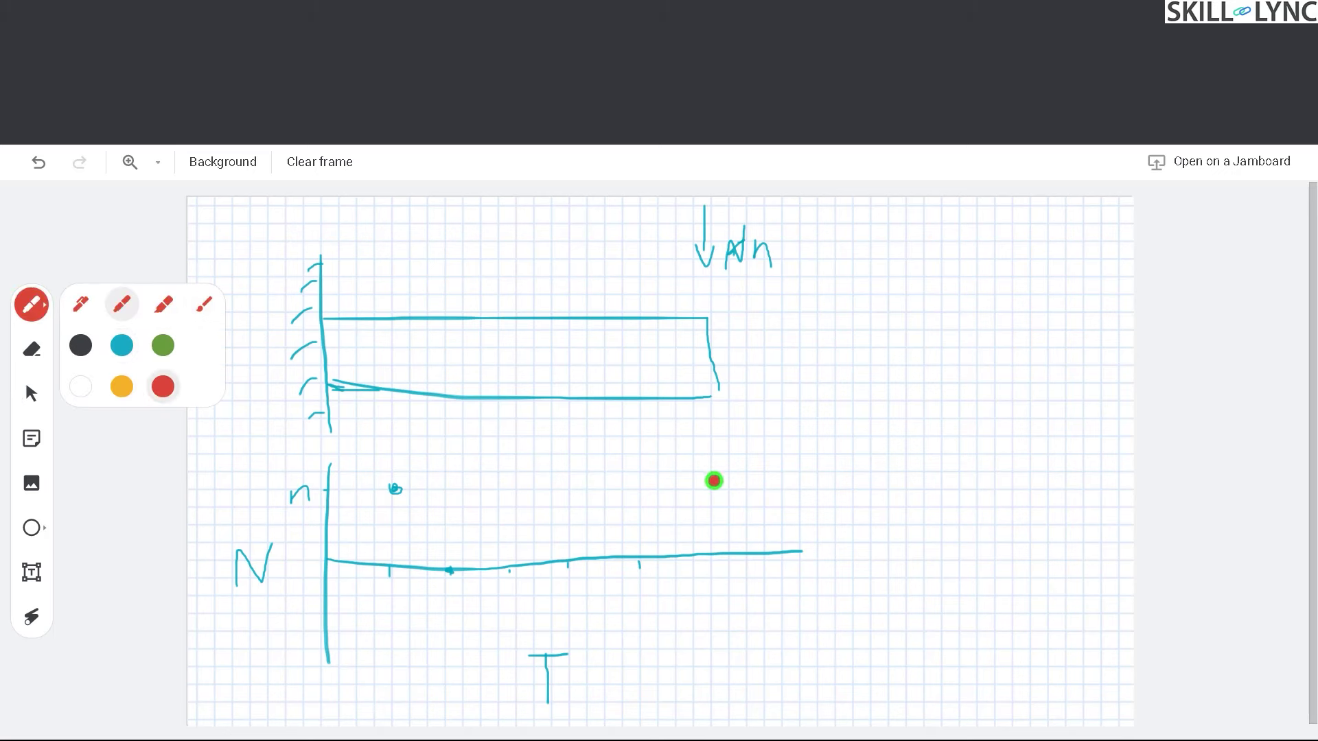
{"action": "mouse_move", "coordinate": [714, 481]}
{"action": "left_mouse_down"}
{"action": "mouse_move", "coordinate": [706, 430]}
{"action": "mouse_move", "coordinate": [761, 450]}
{"action": "mouse_move", "coordinate": [766, 482]}
{"action": "left_mouse_up"}
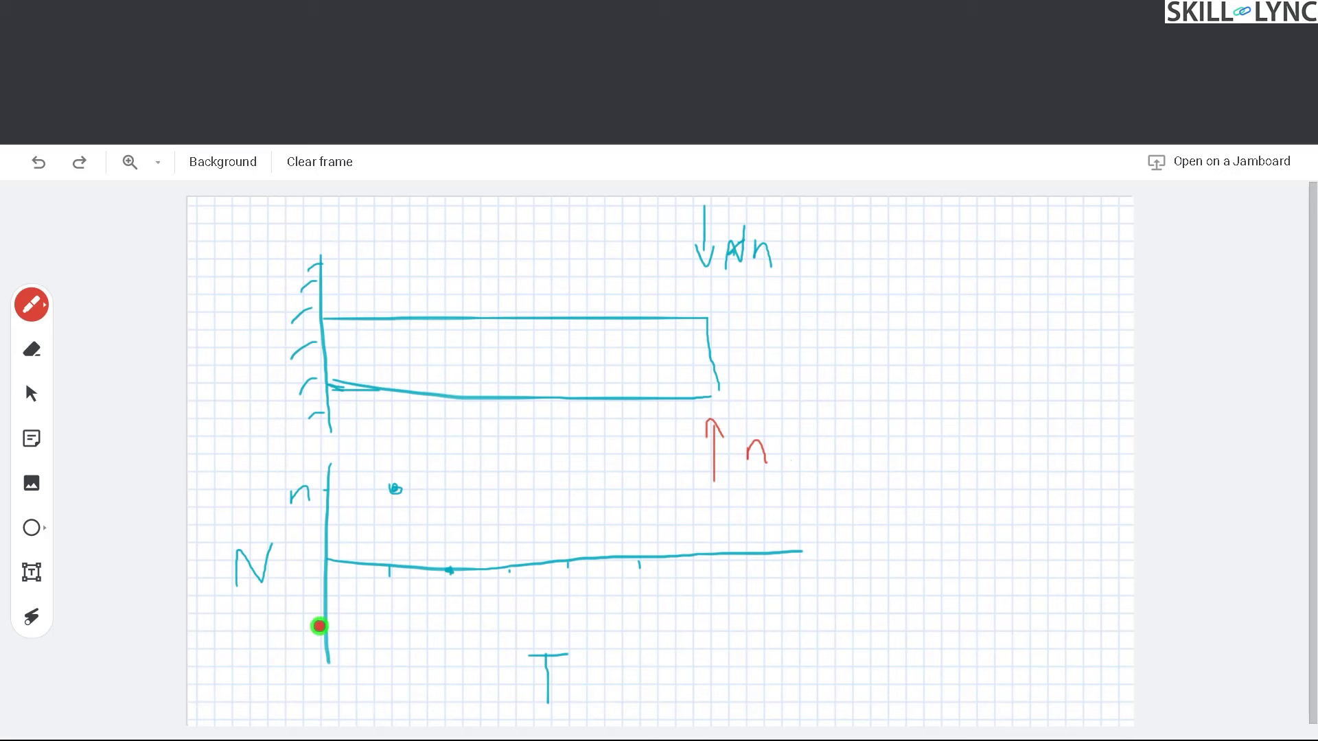
{"action": "mouse_move", "coordinate": [321, 623]}
{"action": "left_mouse_down"}
{"action": "mouse_move", "coordinate": [291, 635]}
{"action": "mouse_move", "coordinate": [300, 621]}
{"action": "mouse_move", "coordinate": [308, 640]}
{"action": "left_mouse_up"}
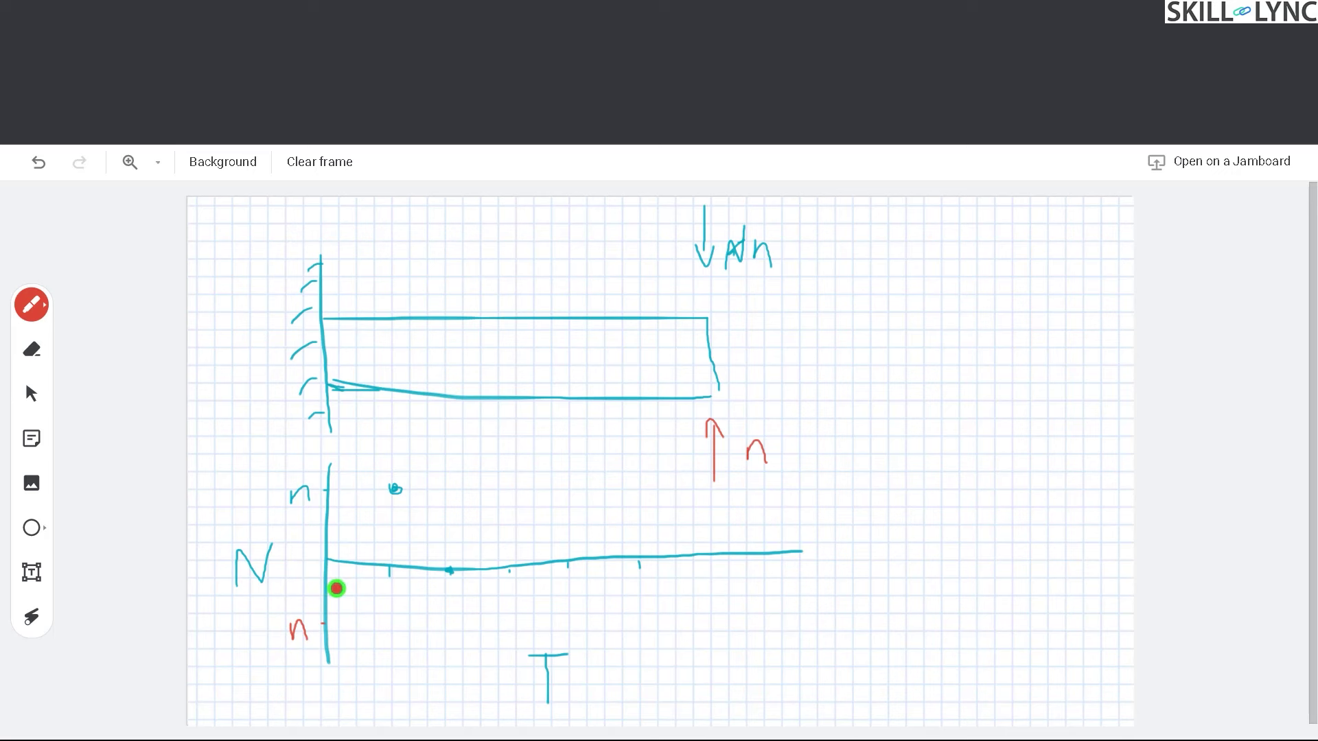
{"action": "left_click", "coordinate": [511, 634]}
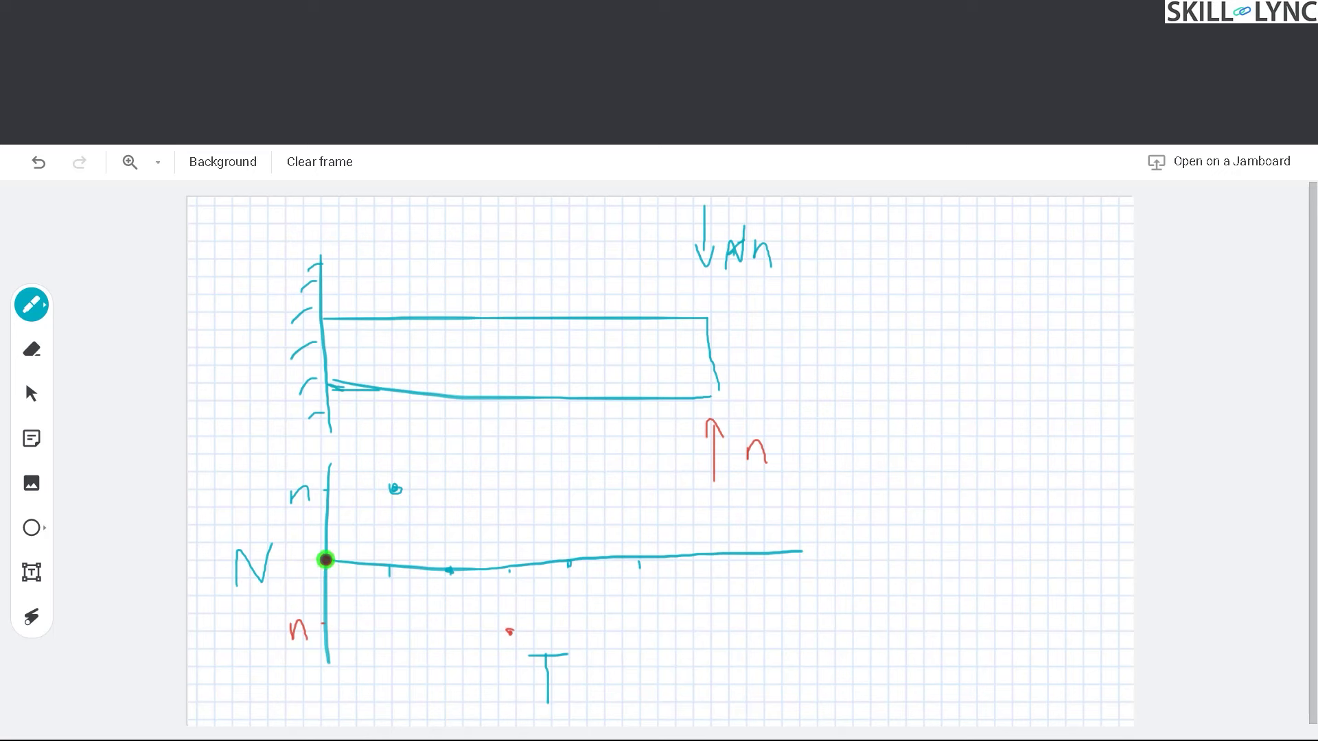
Step: Connect the plotted points into a repeating zigzag load curve, and reselect constant amplitude events with defined cycles in SOLIDWORKS
{"action": "mouse_move", "coordinate": [326, 558]}
{"action": "left_mouse_down"}
{"action": "mouse_move", "coordinate": [396, 486]}
{"action": "mouse_move", "coordinate": [512, 638]}
{"action": "mouse_move", "coordinate": [567, 563]}
{"action": "left_mouse_up"}
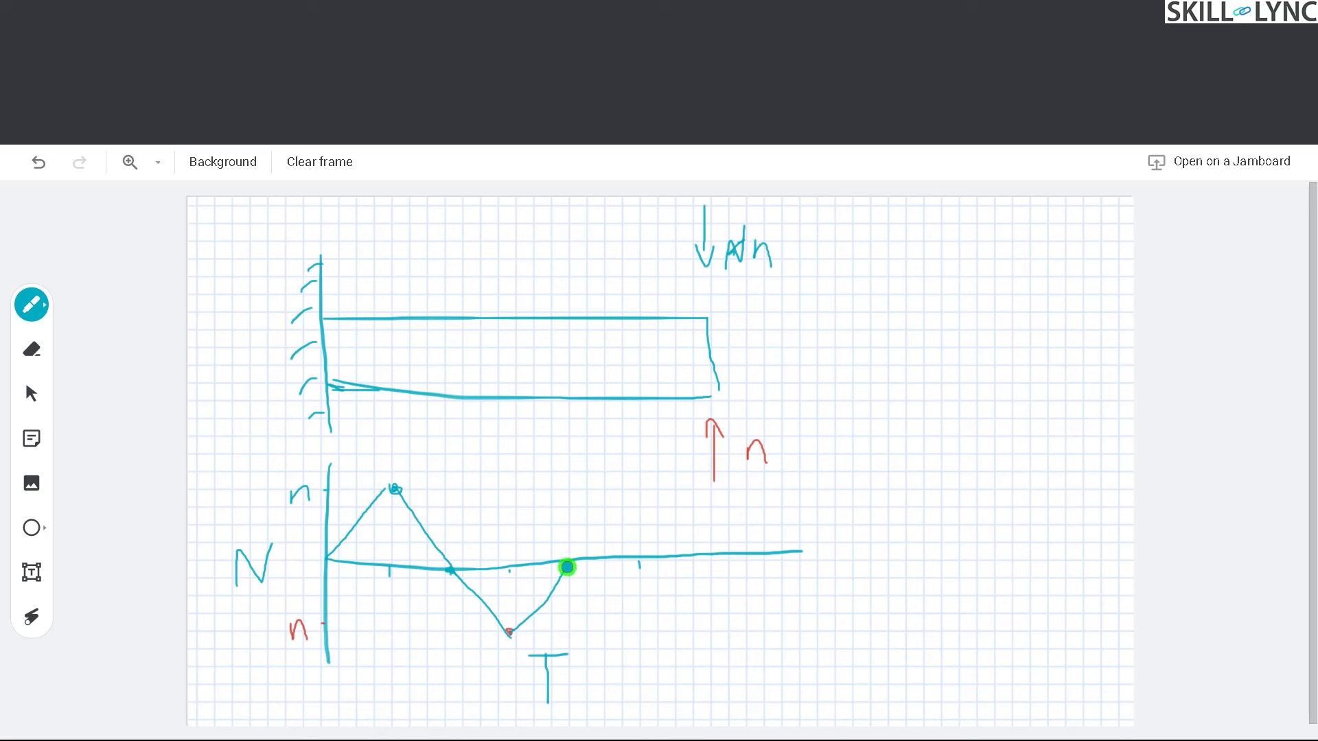
{"action": "mouse_move", "coordinate": [568, 566]}
{"action": "left_mouse_down"}
{"action": "mouse_move", "coordinate": [638, 487]}
{"action": "mouse_move", "coordinate": [737, 630]}
{"action": "mouse_move", "coordinate": [830, 490]}
{"action": "mouse_move", "coordinate": [913, 621]}
{"action": "mouse_move", "coordinate": [989, 499]}
{"action": "left_mouse_up"}
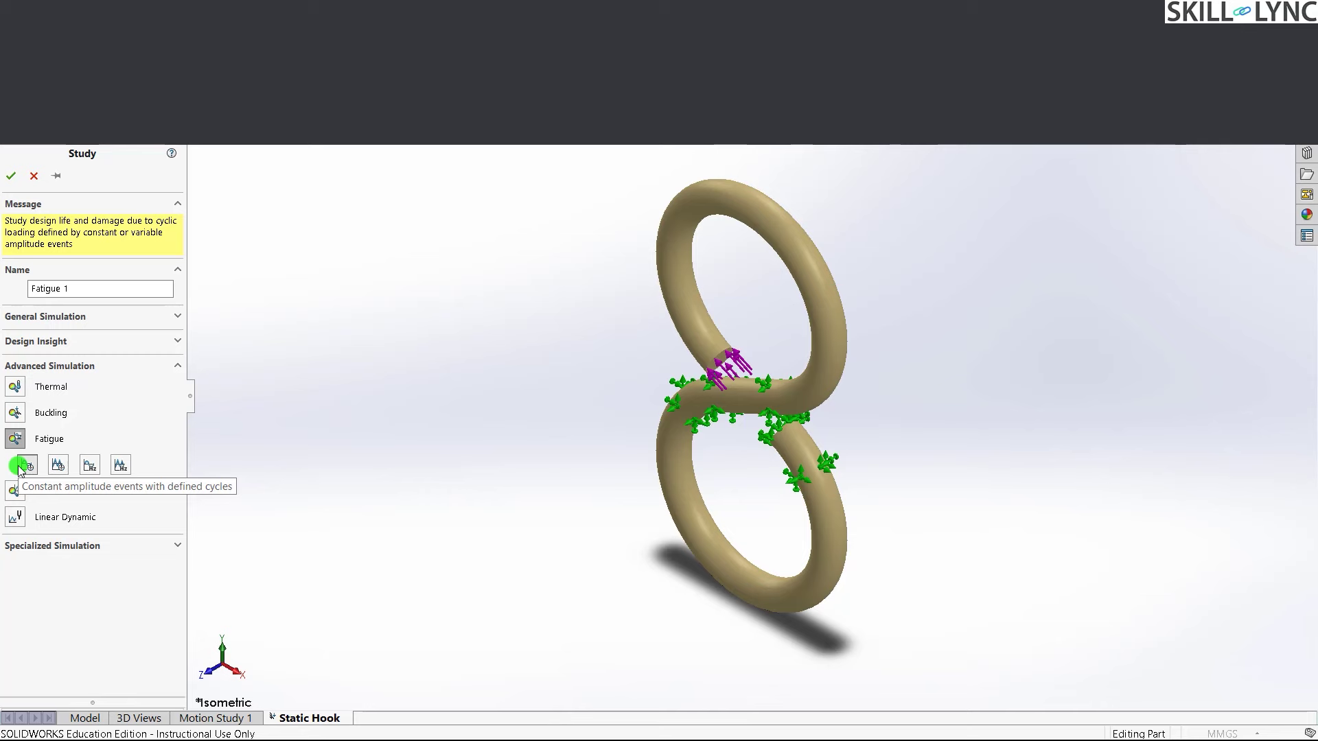
{"action": "left_click", "coordinate": [23, 466]}
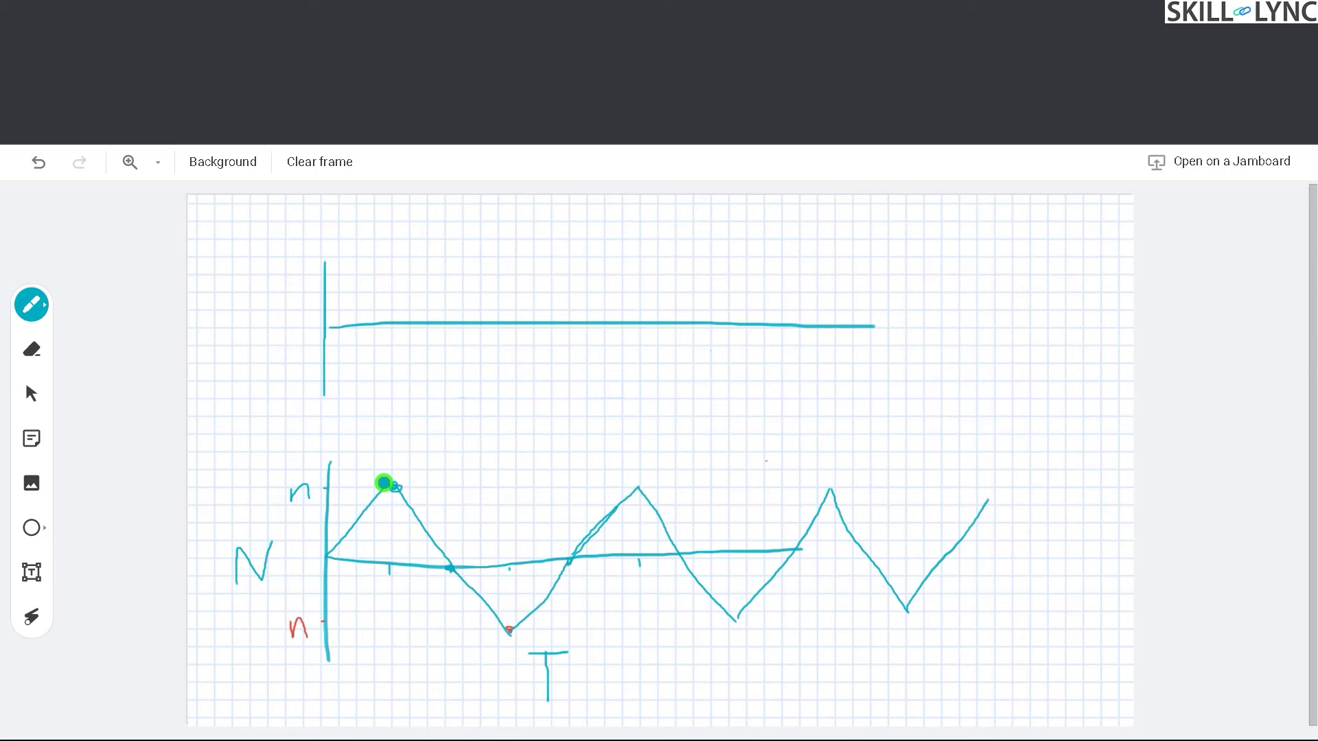
Step: In Jamboard, draw a rounded wave of varying amplitude along the upper axis and mark points and straight segments on its first cycle
{"action": "left_click", "coordinate": [329, 331]}
{"action": "mouse_move", "coordinate": [330, 313]}
{"action": "left_mouse_down"}
{"action": "mouse_move", "coordinate": [349, 278]}
{"action": "mouse_move", "coordinate": [388, 272]}
{"action": "mouse_move", "coordinate": [442, 283]}
{"action": "mouse_move", "coordinate": [491, 378]}
{"action": "mouse_move", "coordinate": [529, 389]}
{"action": "mouse_move", "coordinate": [580, 369]}
{"action": "mouse_move", "coordinate": [614, 268]}
{"action": "mouse_move", "coordinate": [669, 258]}
{"action": "mouse_move", "coordinate": [732, 287]}
{"action": "mouse_move", "coordinate": [769, 376]}
{"action": "mouse_move", "coordinate": [801, 379]}
{"action": "mouse_move", "coordinate": [824, 361]}
{"action": "mouse_move", "coordinate": [847, 292]}
{"action": "mouse_move", "coordinate": [877, 273]}
{"action": "mouse_move", "coordinate": [931, 297]}
{"action": "mouse_move", "coordinate": [942, 324]}
{"action": "mouse_move", "coordinate": [907, 325]}
{"action": "mouse_move", "coordinate": [951, 326]}
{"action": "left_mouse_up"}
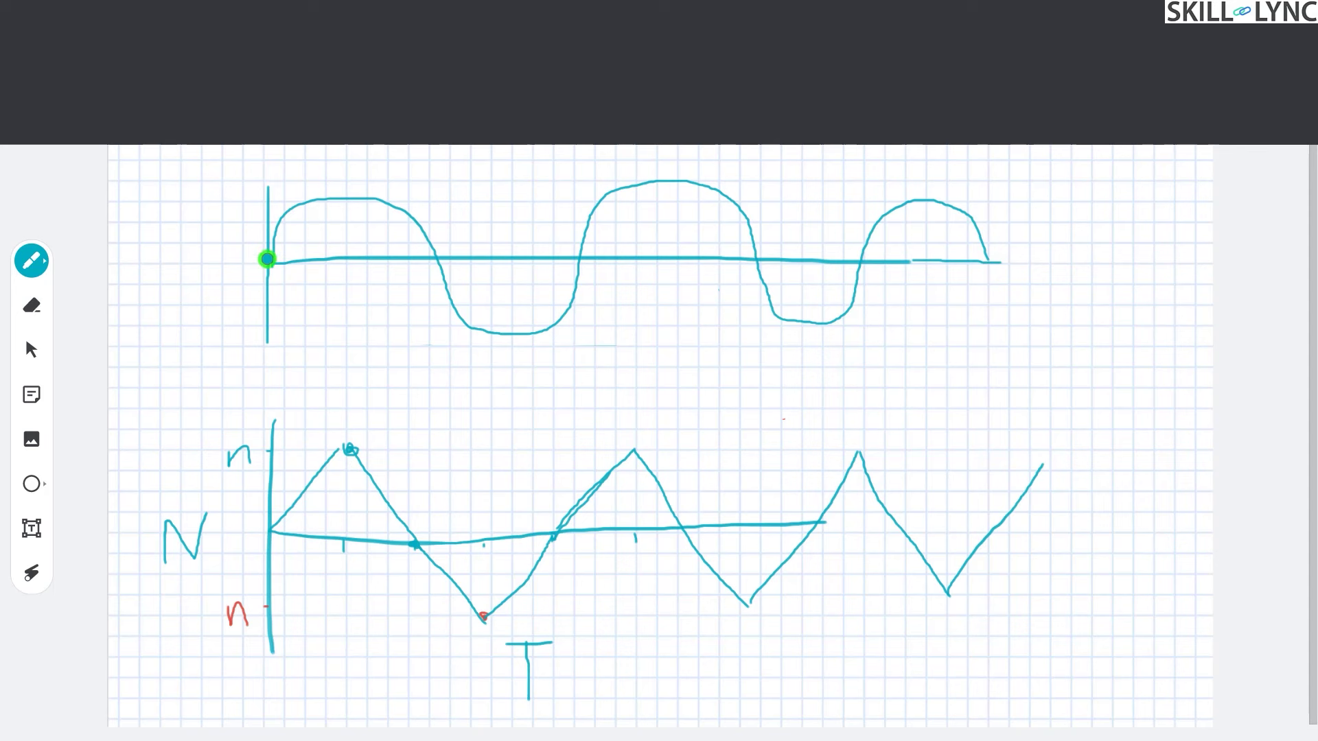
{"action": "mouse_move", "coordinate": [268, 262]}
{"action": "left_mouse_down"}
{"action": "mouse_move", "coordinate": [343, 205]}
{"action": "mouse_move", "coordinate": [343, 190]}
{"action": "mouse_move", "coordinate": [315, 228]}
{"action": "mouse_move", "coordinate": [356, 199]}
{"action": "left_mouse_up"}
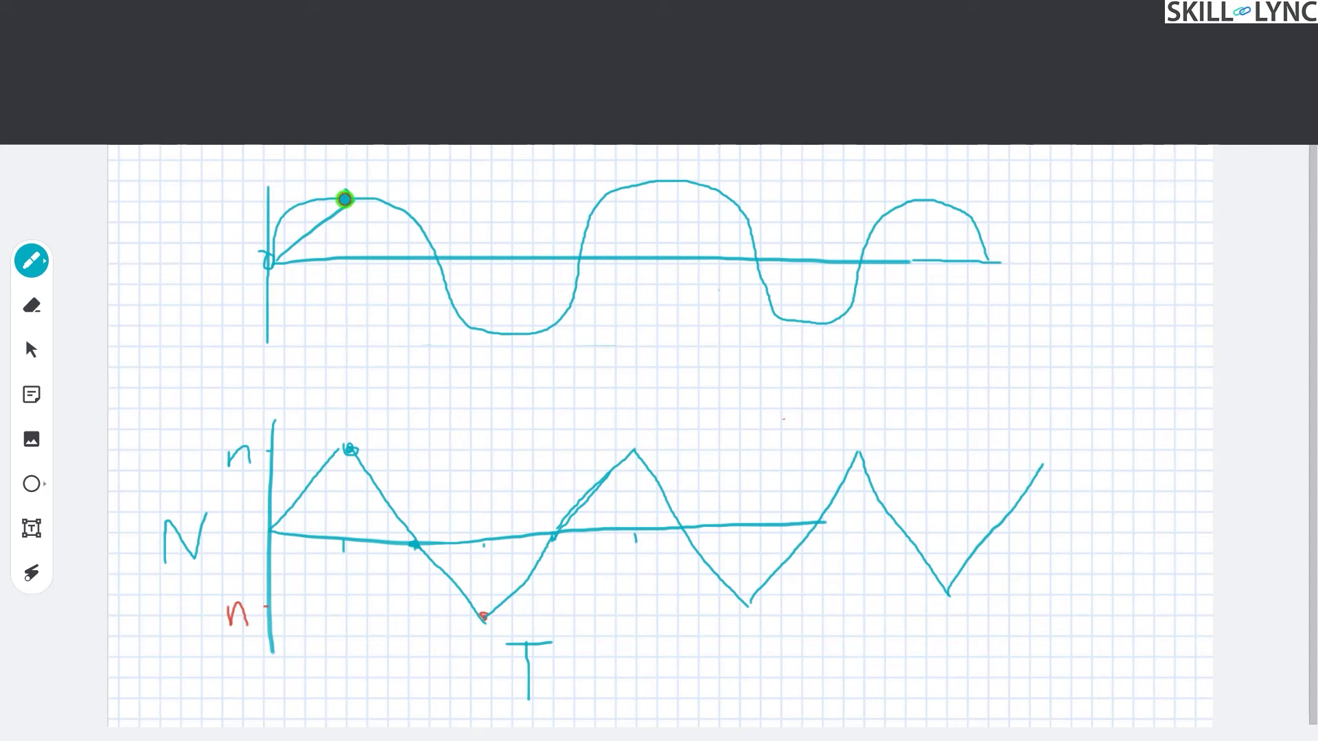
{"action": "left_click_drag", "start_coordinate": [345, 199], "coordinate": [429, 256]}
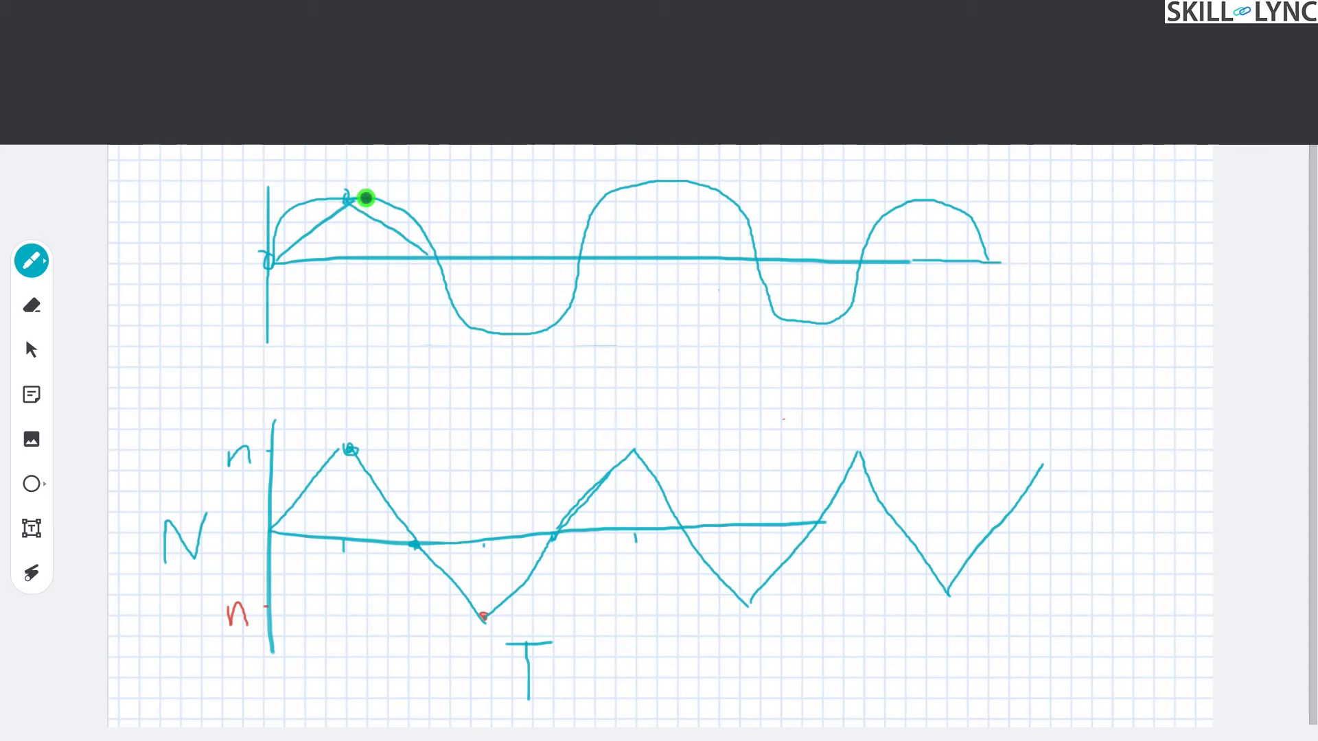
{"action": "mouse_move", "coordinate": [366, 198]}
{"action": "left_mouse_down"}
{"action": "mouse_move", "coordinate": [425, 212]}
{"action": "mouse_move", "coordinate": [448, 291]}
{"action": "mouse_move", "coordinate": [512, 329]}
{"action": "left_mouse_up"}
{"action": "left_click_drag", "start_coordinate": [506, 262], "coordinate": [510, 332]}
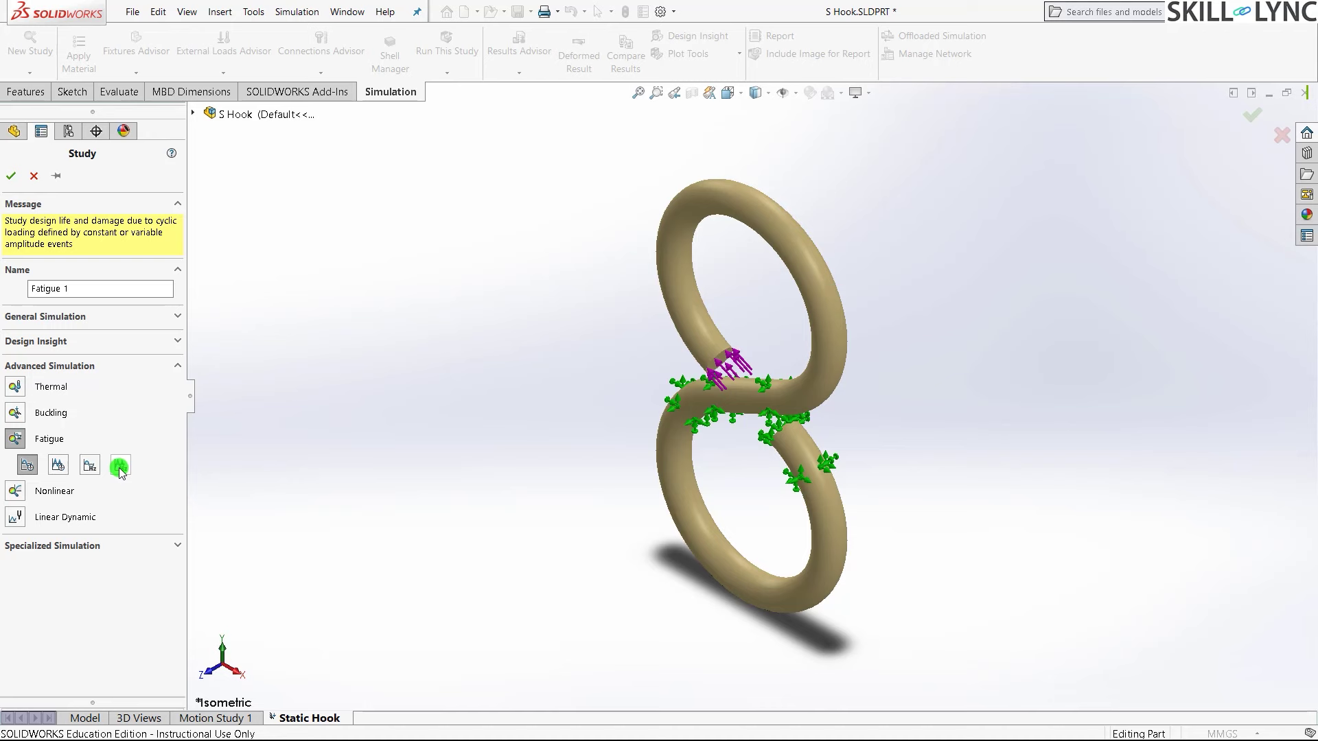
Step: Back in SOLIDWORKS, create the fatigue study with constant amplitude events and defined cycles, named Fatigue Hook
{"action": "left_click", "coordinate": [265, 441]}
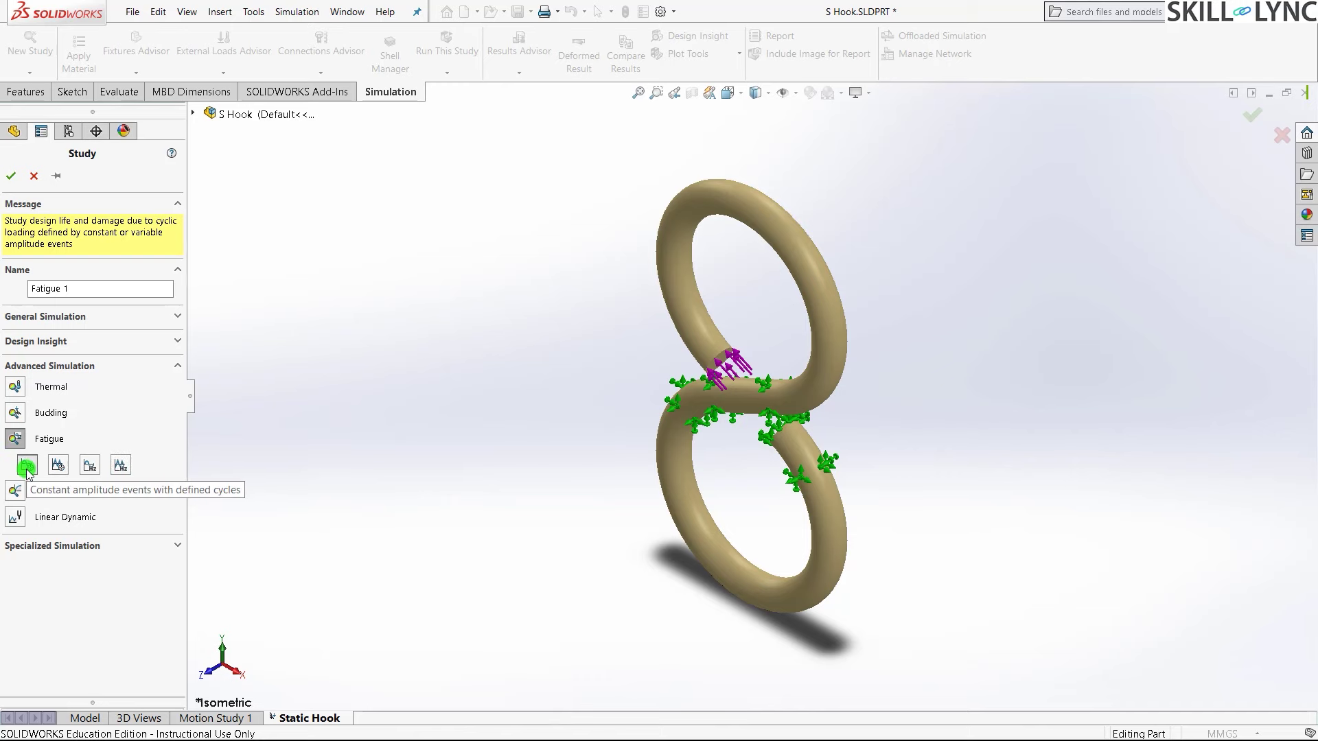
{"action": "left_click", "coordinate": [7, 175]}
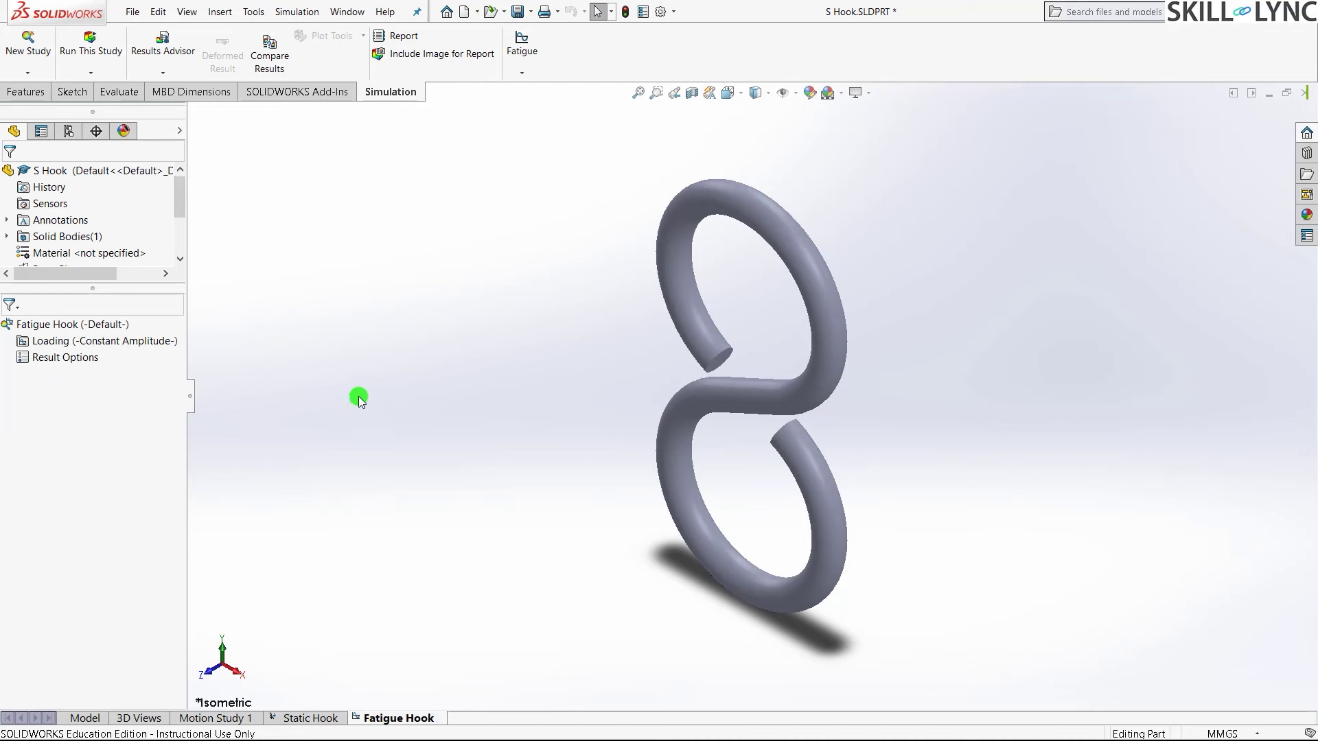
Step: In the fatigue study's properties, go through the Goodman, Gerber and Soderberg mean stress corrections and apply None
{"action": "right_click", "coordinate": [29, 323]}
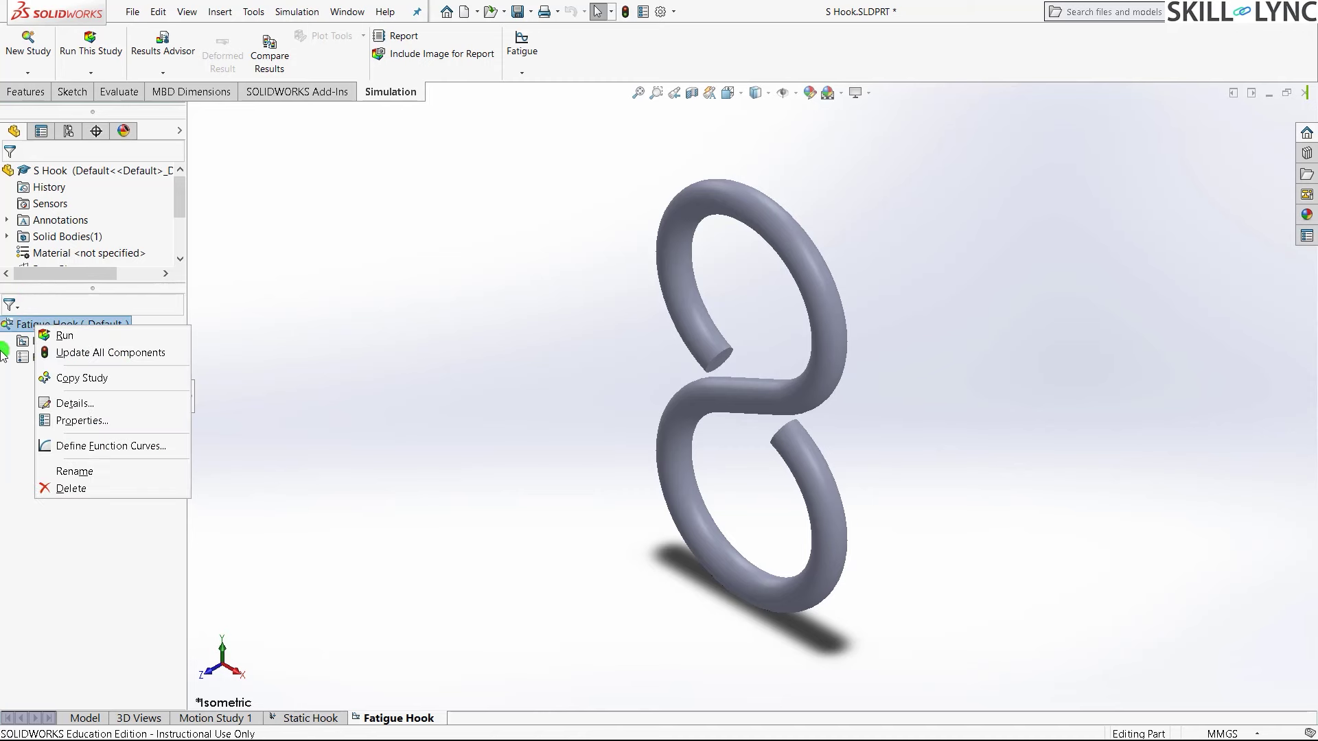
{"action": "left_click", "coordinate": [72, 420]}
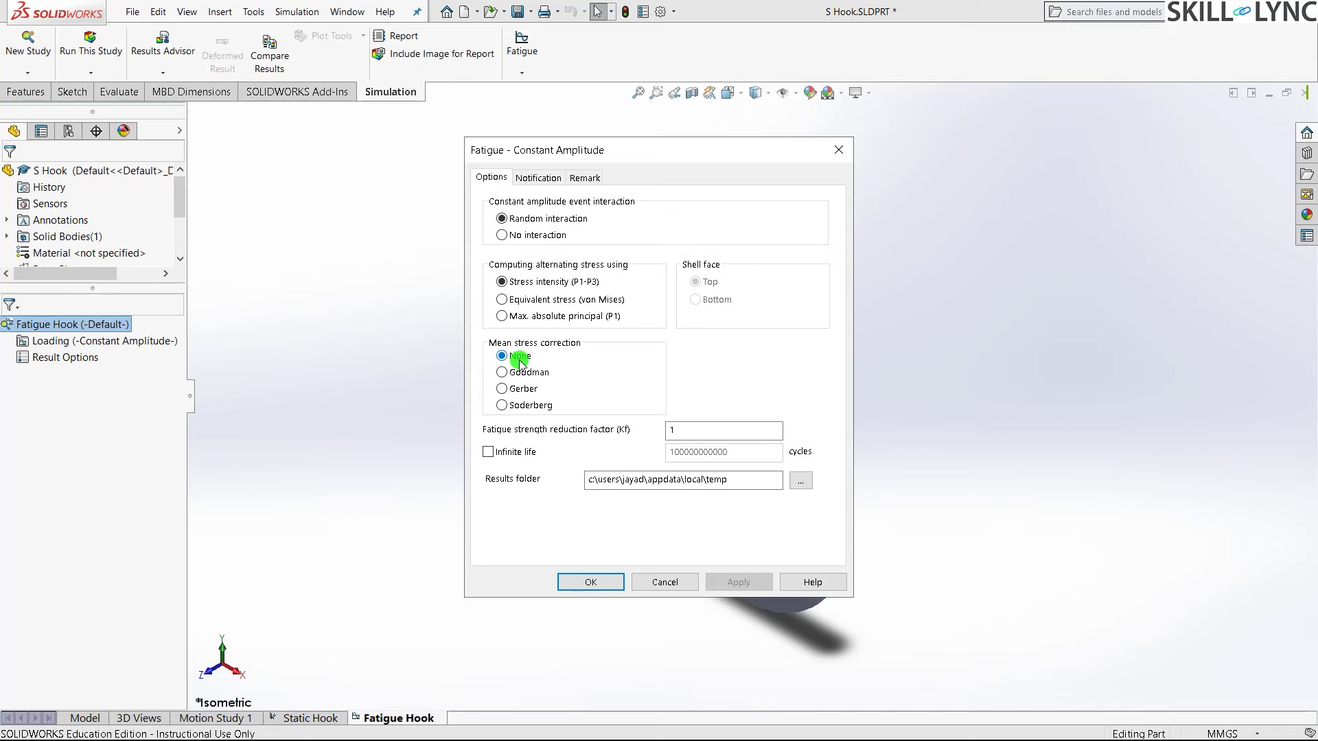
{"action": "left_click", "coordinate": [518, 380]}
{"action": "left_click", "coordinate": [523, 389]}
{"action": "left_click", "coordinate": [529, 406]}
{"action": "left_click", "coordinate": [507, 357]}
{"action": "left_click", "coordinate": [595, 579]}
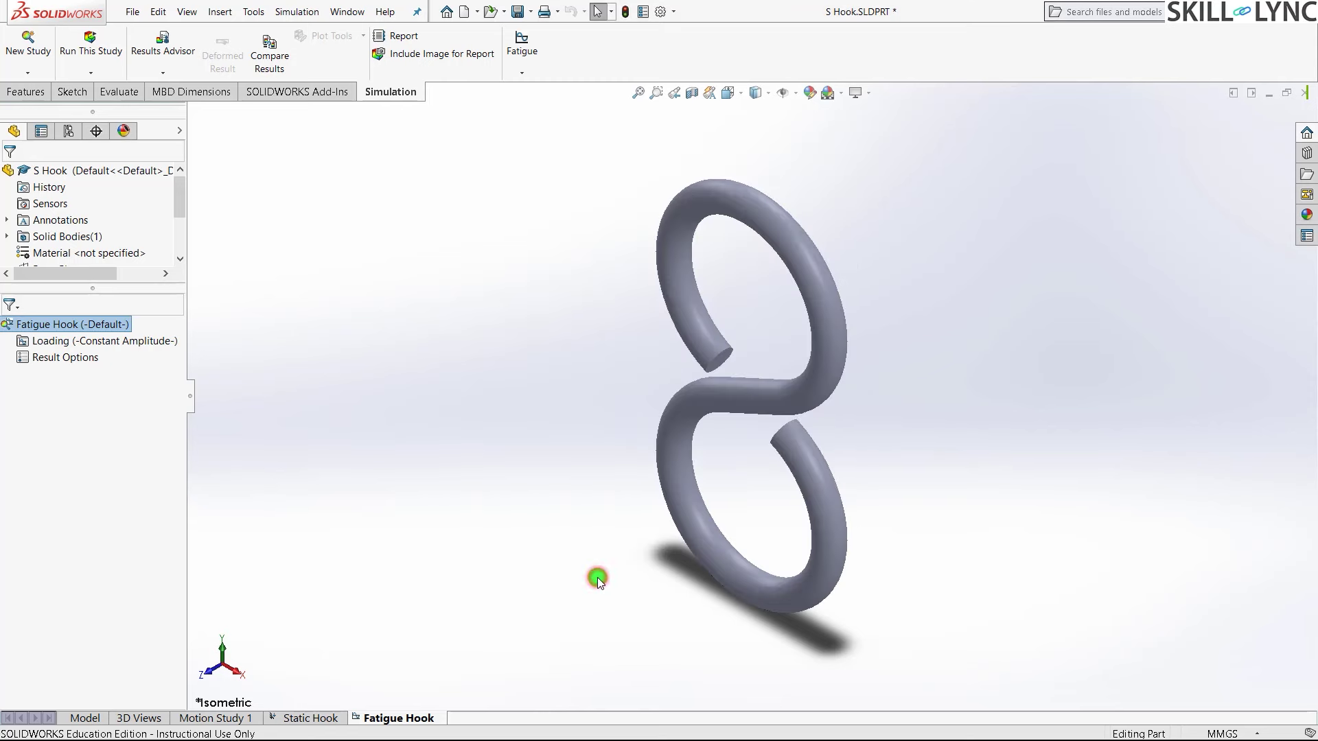
Step: Add a constant amplitude loading event of 1000 cycles, associated with the Static Hook study at scale 1
{"action": "left_click", "coordinate": [61, 357]}
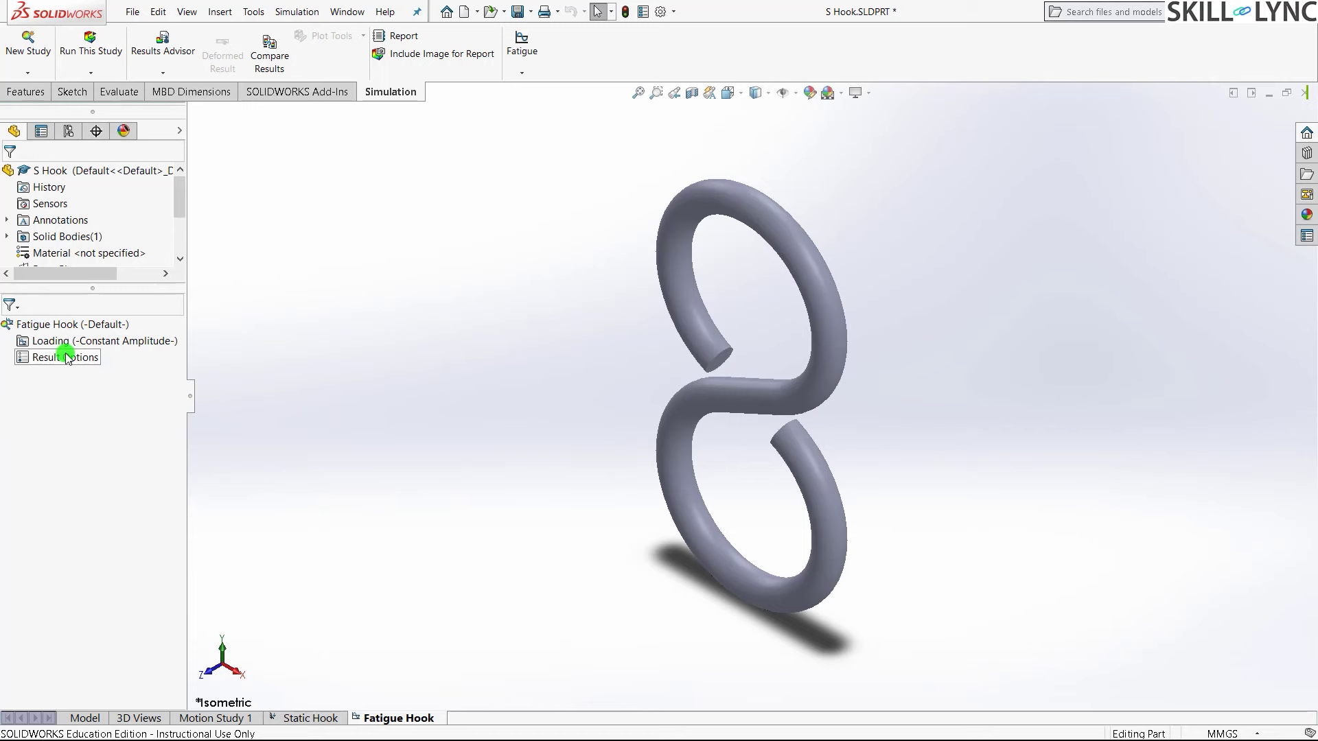
{"action": "left_click", "coordinate": [69, 342]}
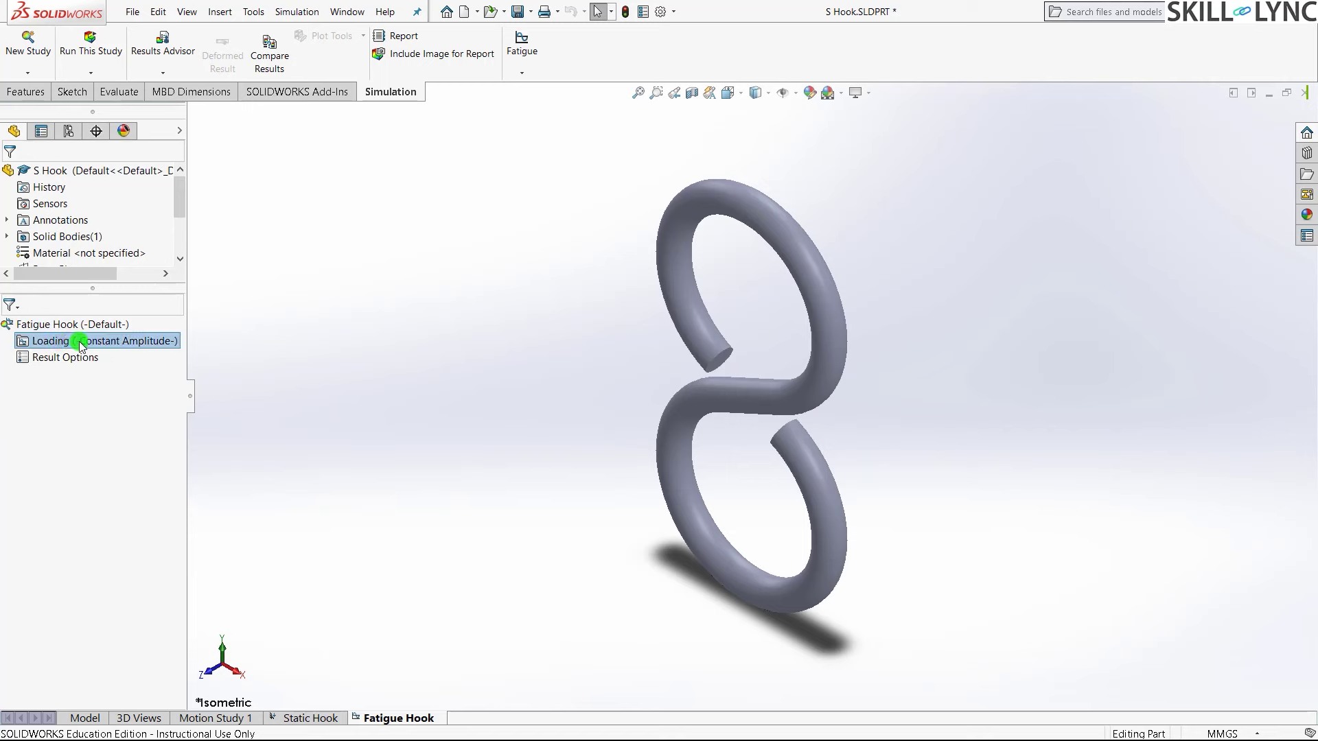
{"action": "right_click", "coordinate": [31, 343]}
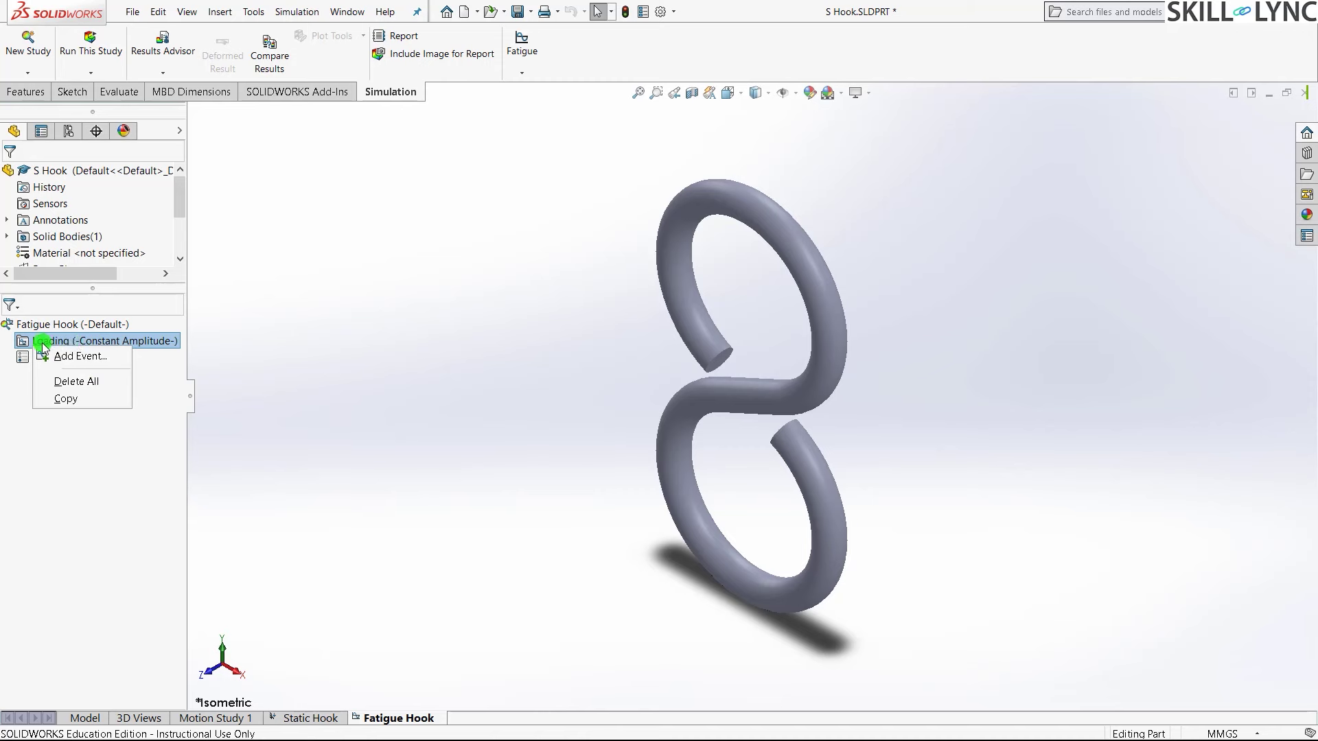
{"action": "left_click", "coordinate": [83, 355]}
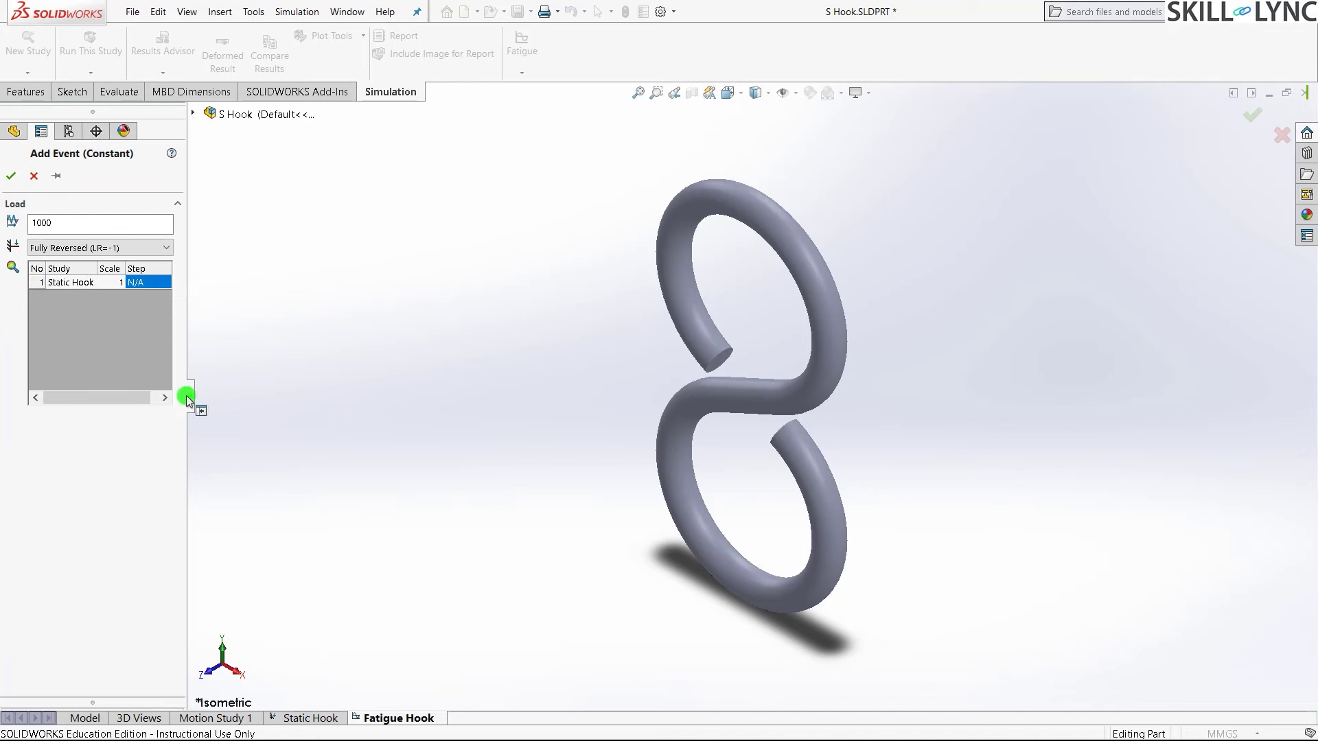
{"action": "left_click", "coordinate": [73, 281]}
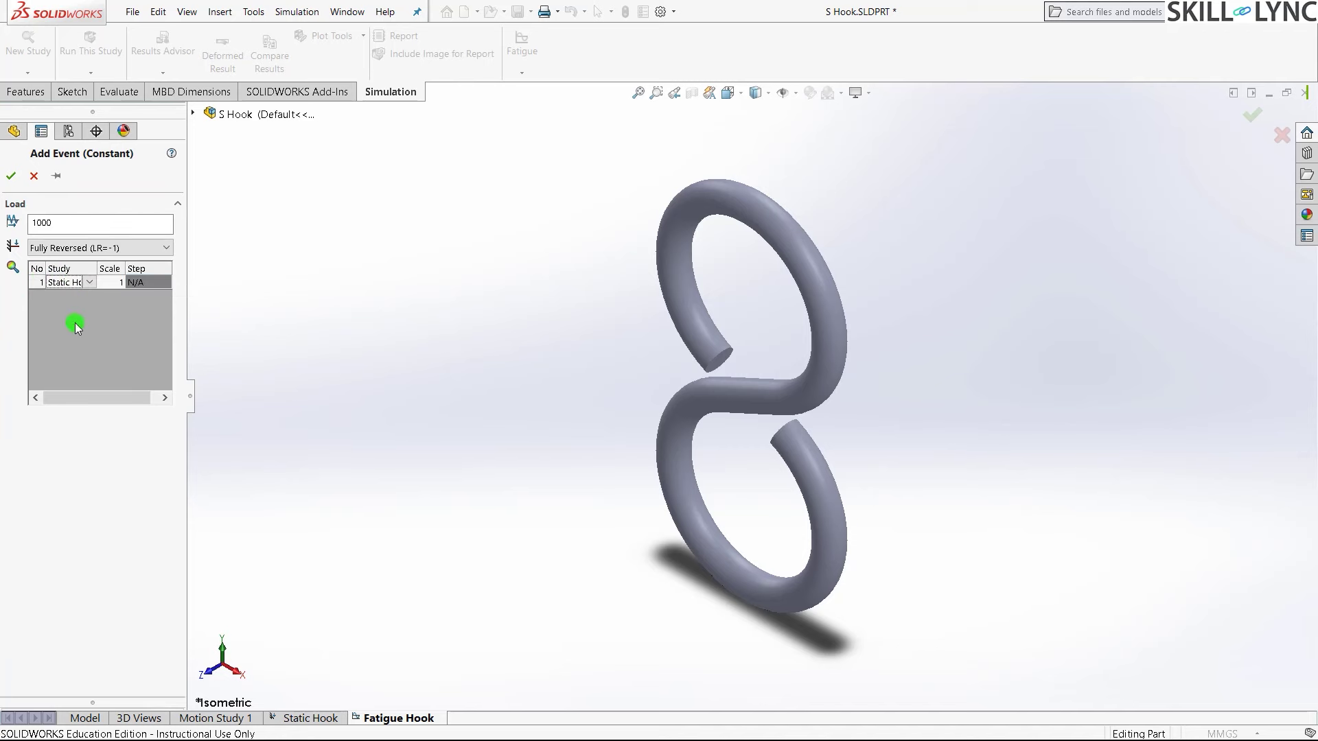
{"action": "left_click", "coordinate": [75, 315]}
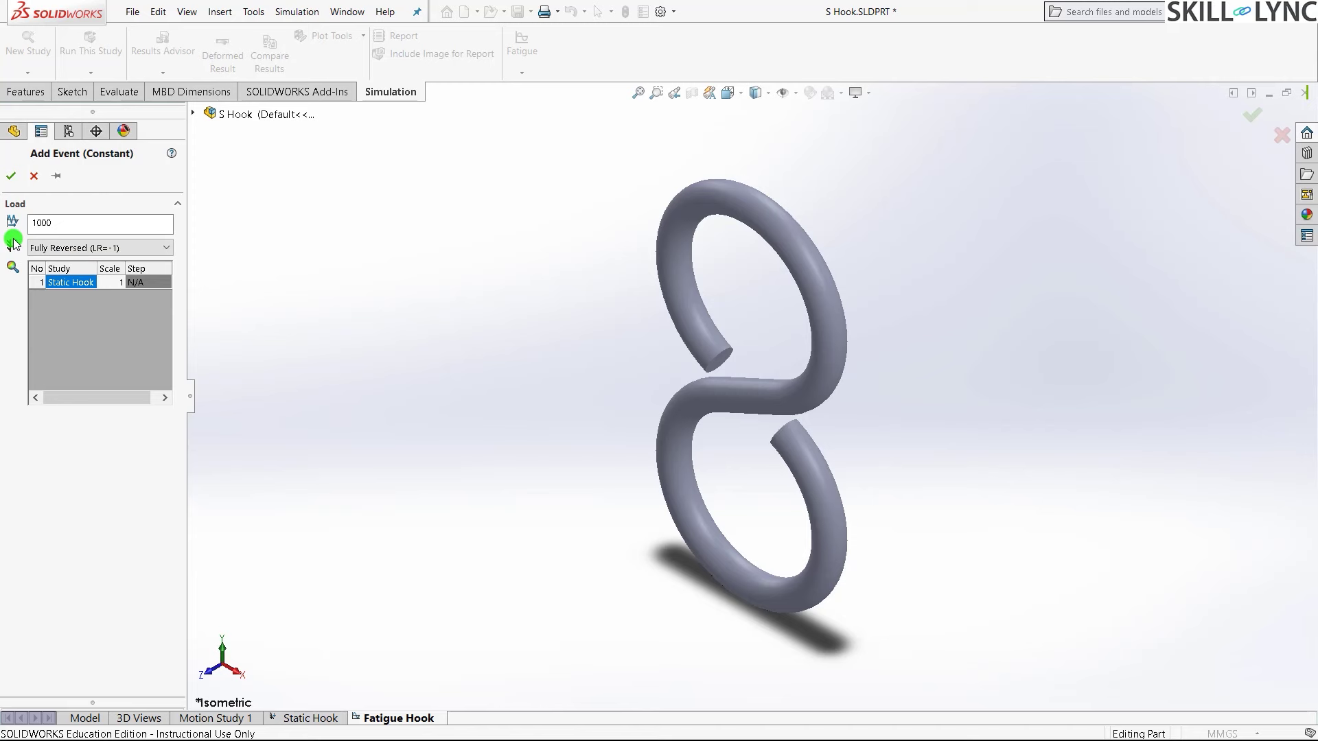
Step: Try the Fully Reversed, Zero Based, Loading Ratio and Find Cycle Peaks loading types for the fatigue event
{"action": "left_click", "coordinate": [71, 250]}
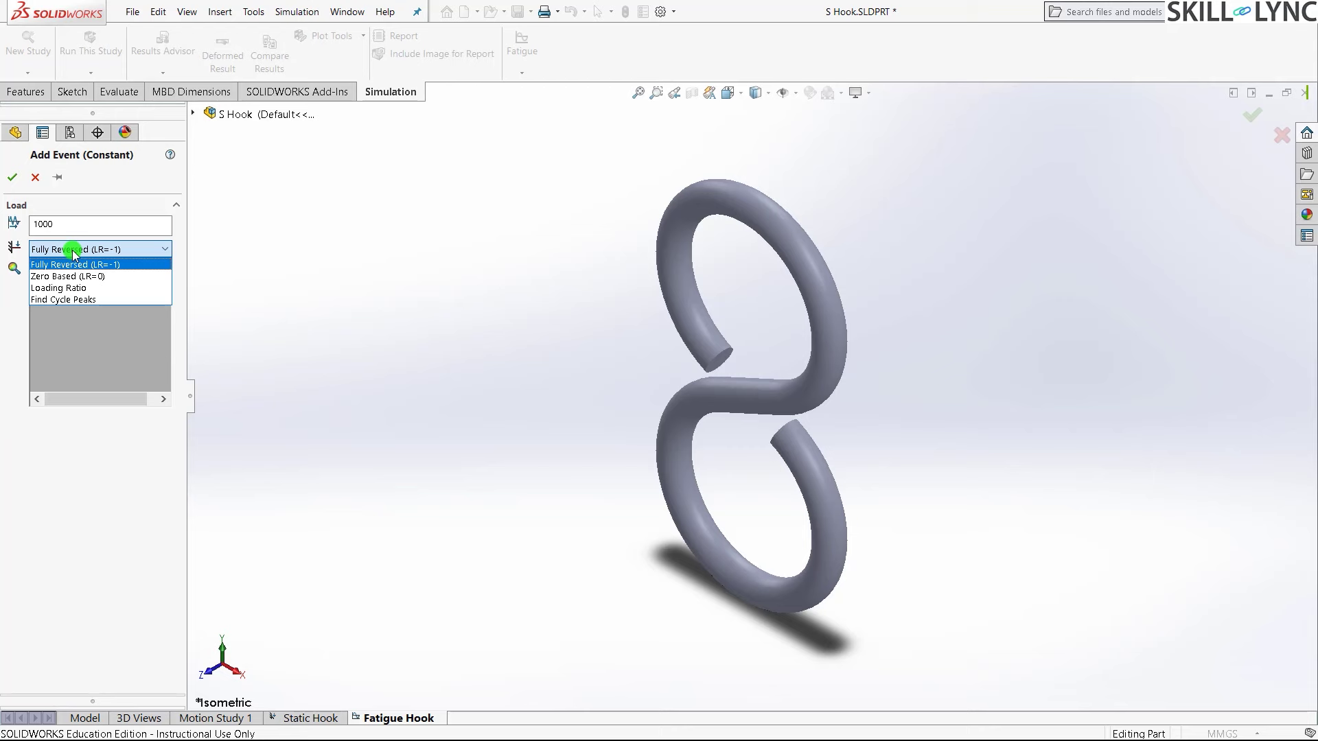
{"action": "left_click", "coordinate": [102, 299]}
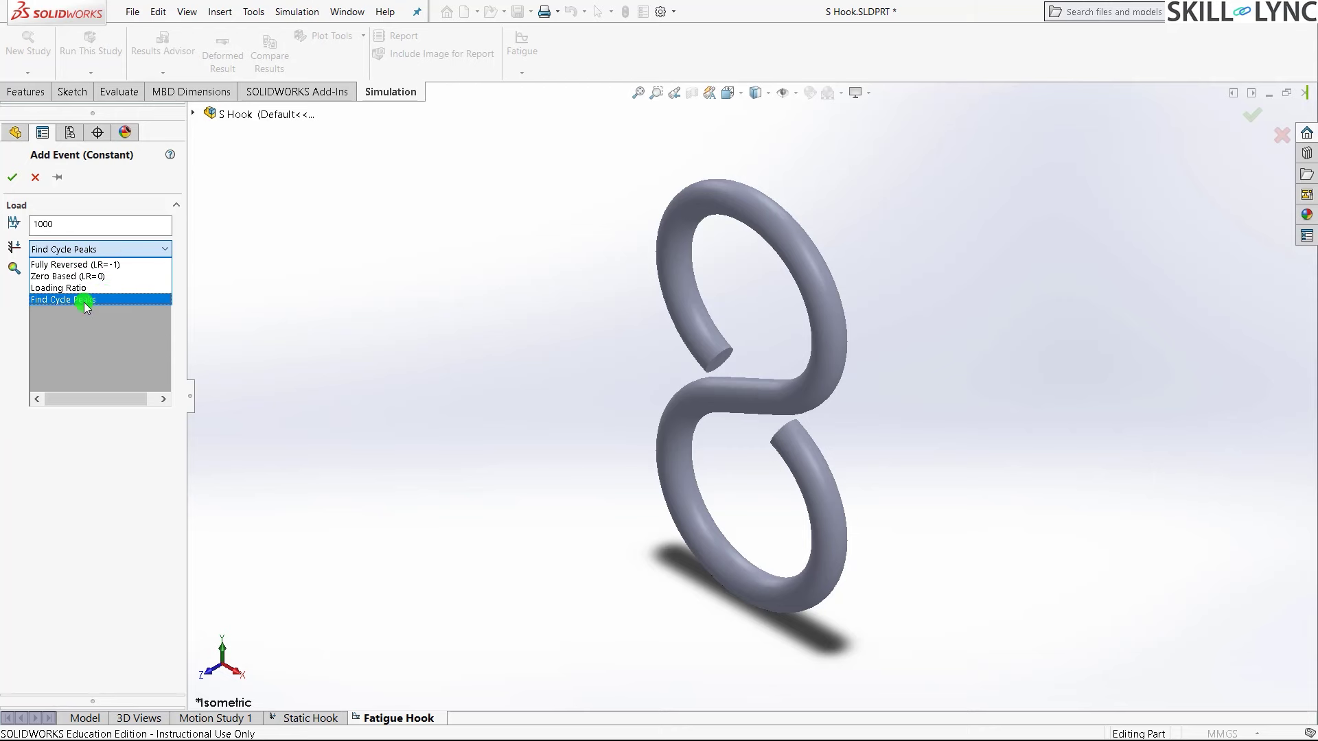
{"action": "left_click", "coordinate": [65, 265]}
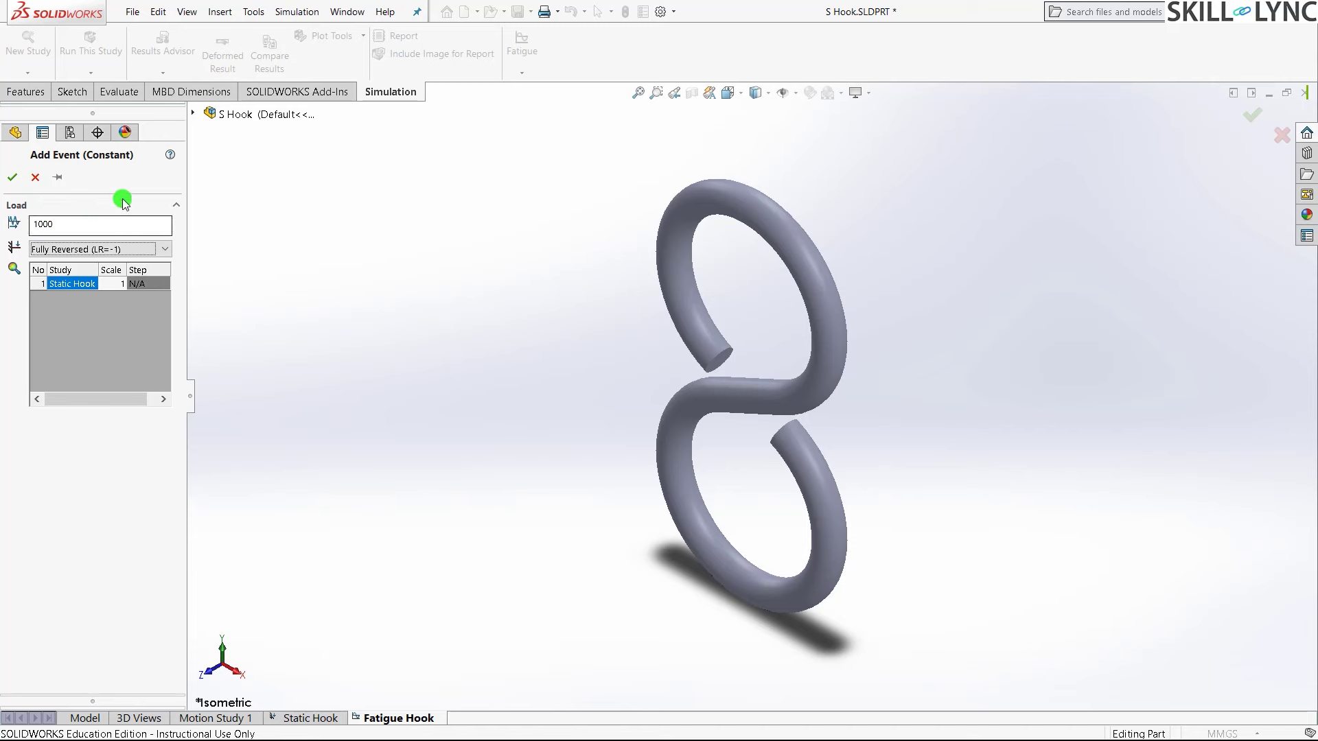
{"action": "left_click", "coordinate": [127, 247]}
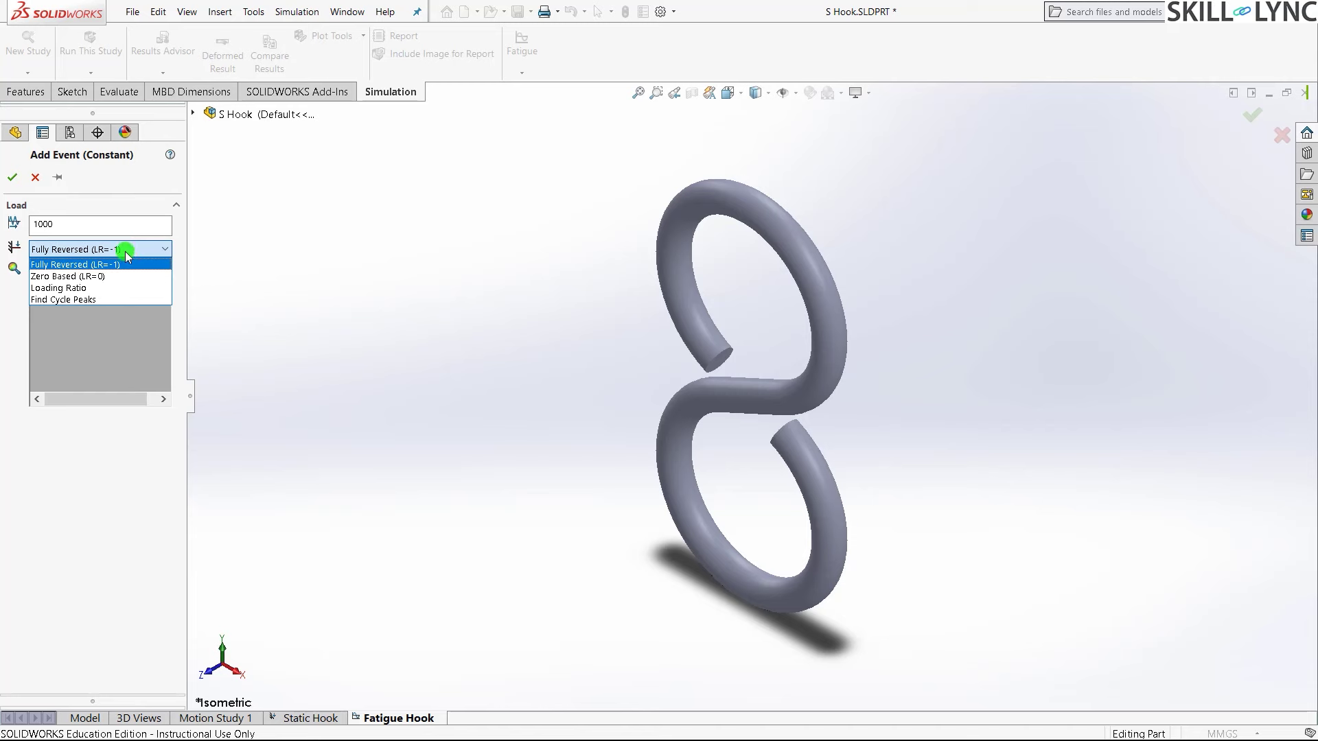
{"action": "left_click", "coordinate": [116, 275]}
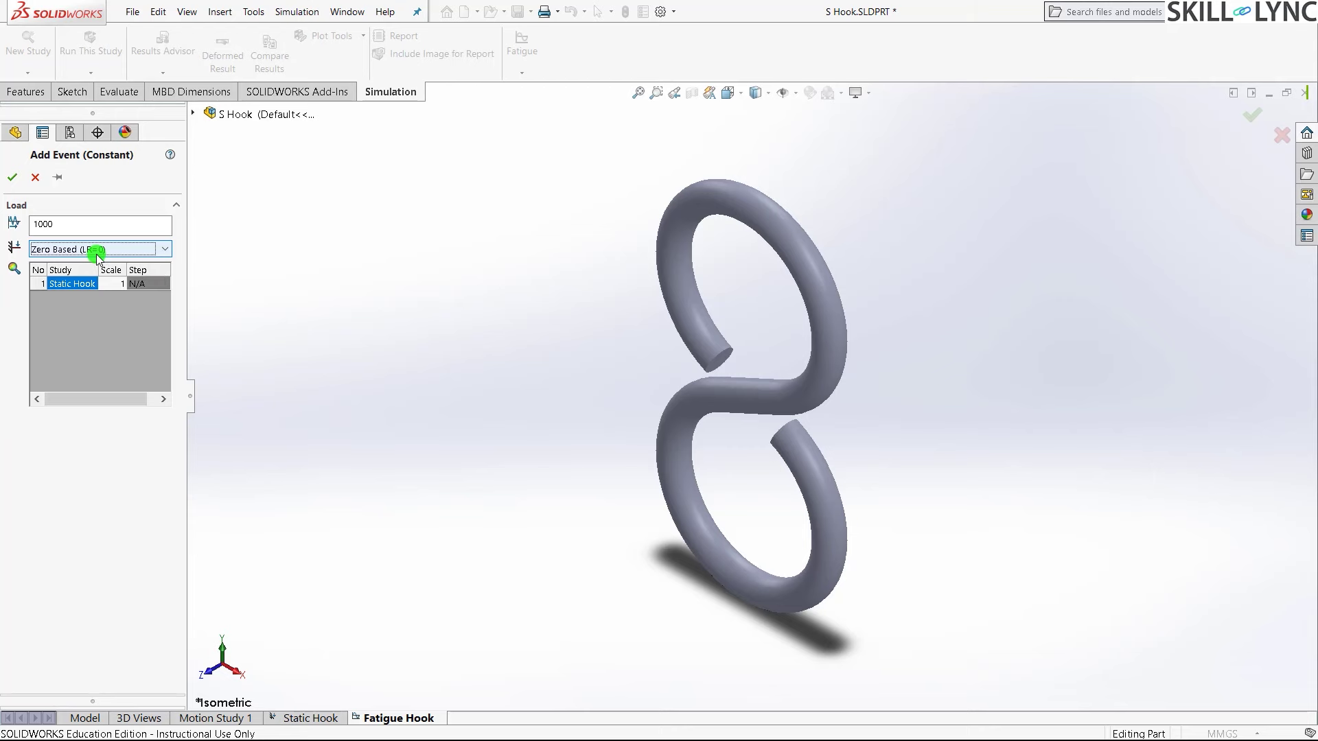
{"action": "scroll", "coordinate": [97, 256], "scroll_direction": "down", "scroll_amount": 1}
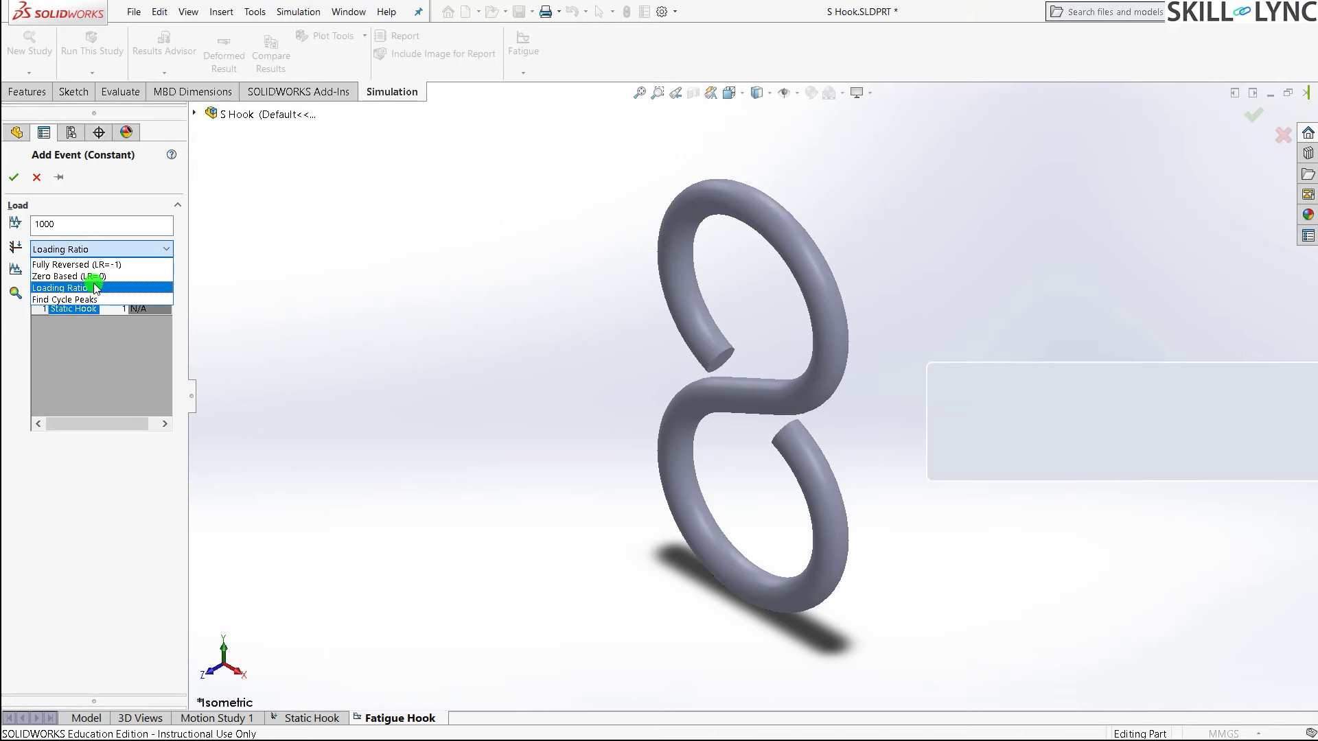
{"action": "left_click", "coordinate": [102, 255]}
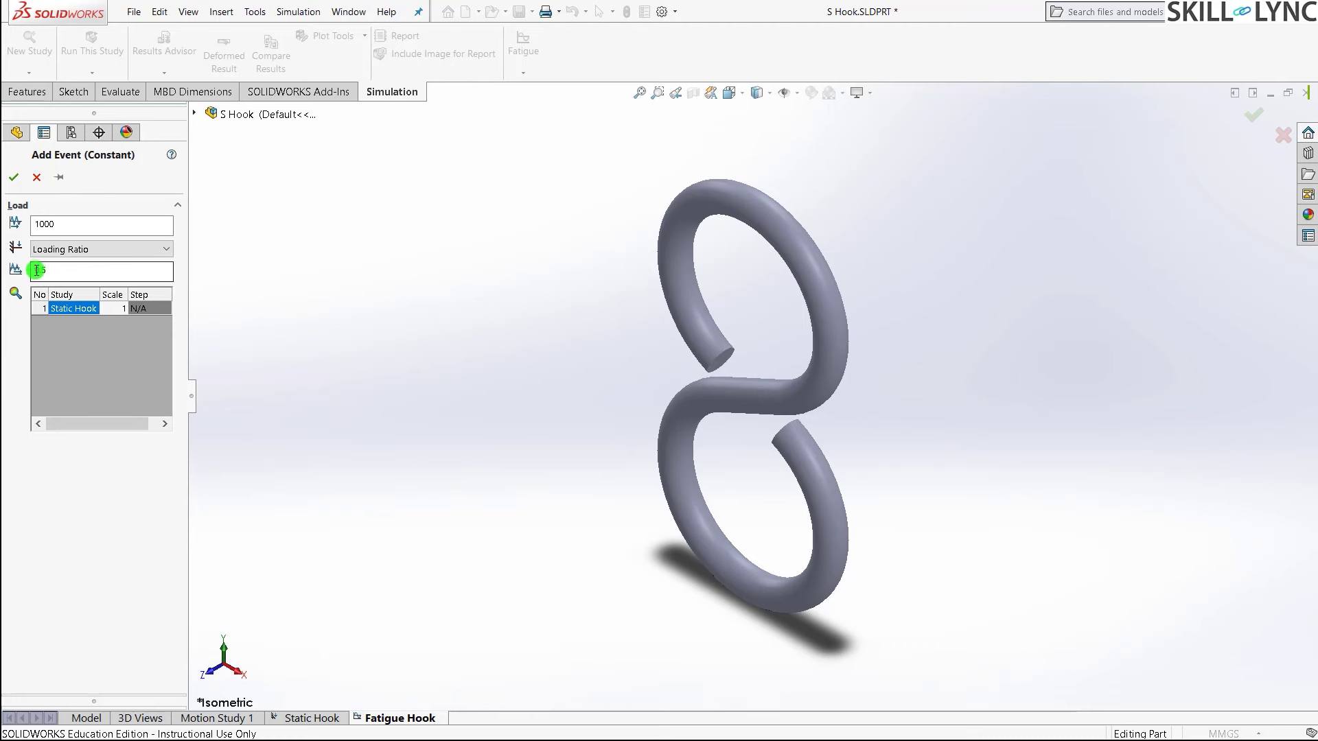
{"action": "left_click", "coordinate": [36, 269]}
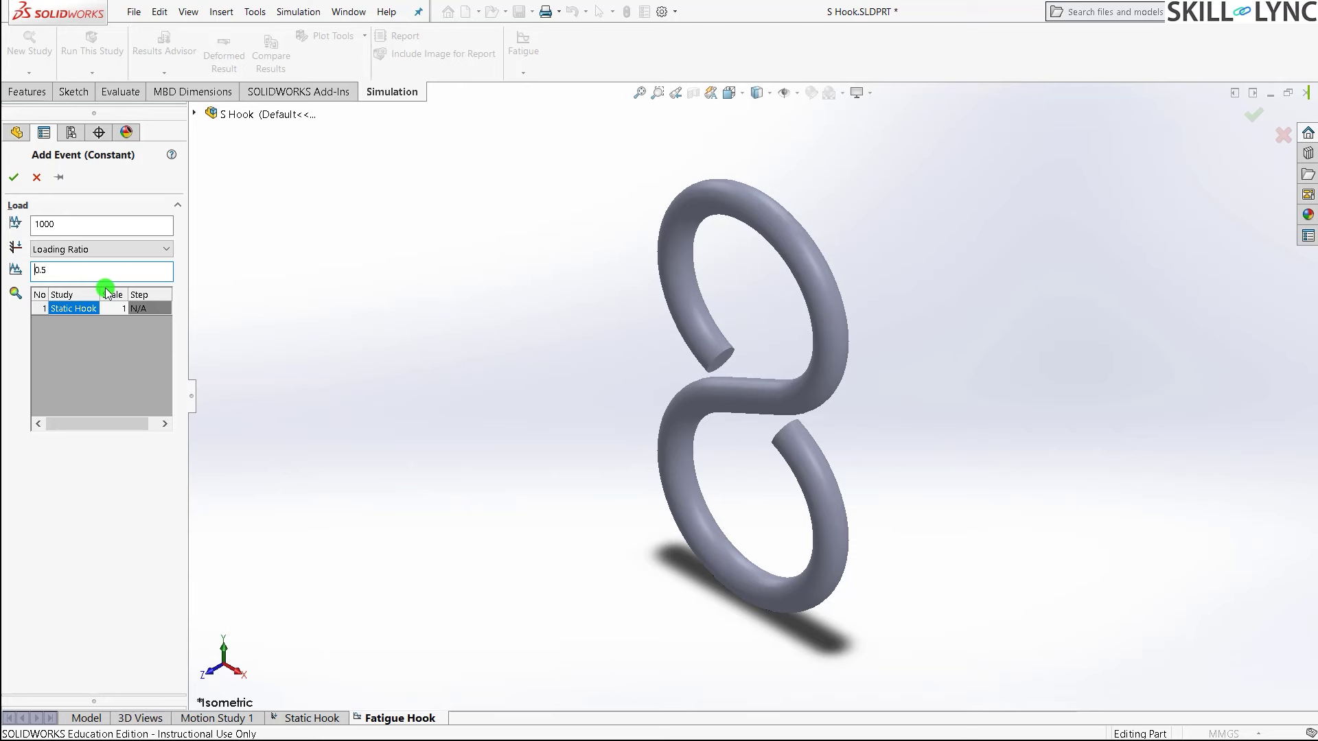
{"action": "left_click", "coordinate": [144, 248]}
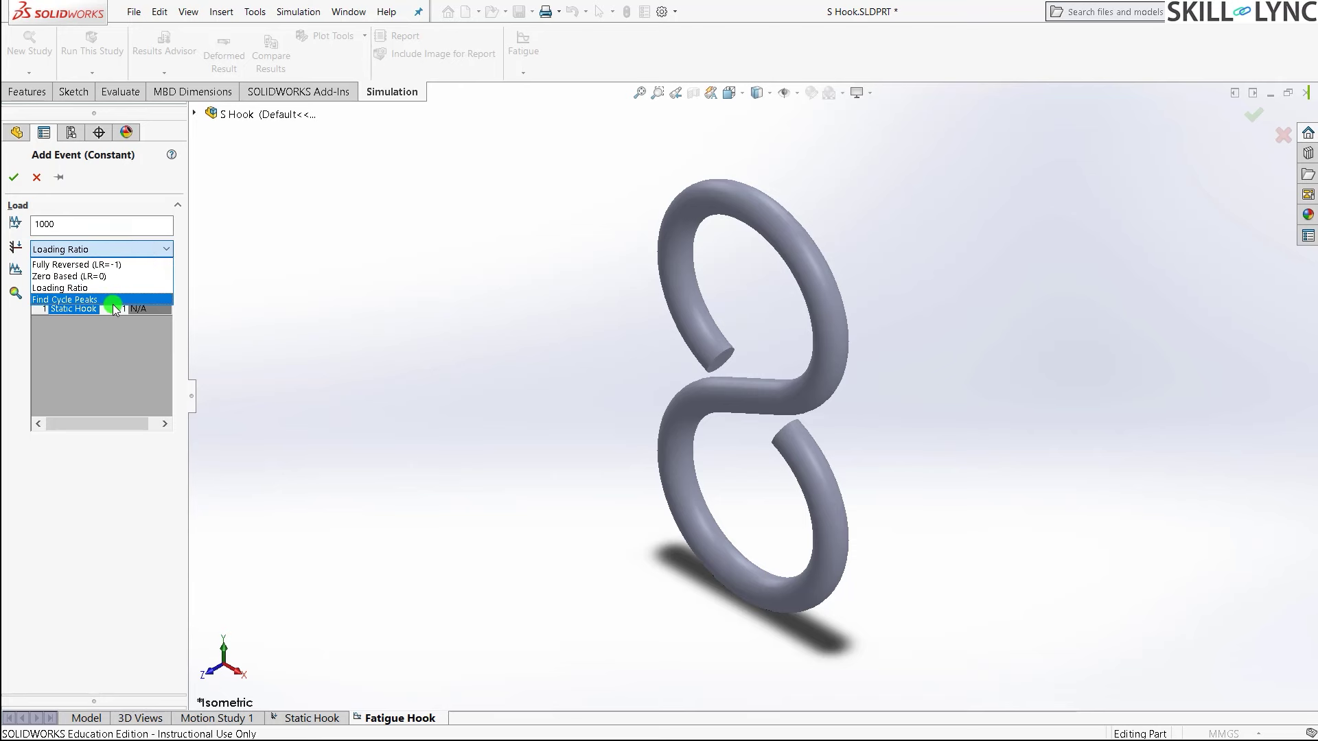
{"action": "left_click", "coordinate": [82, 299]}
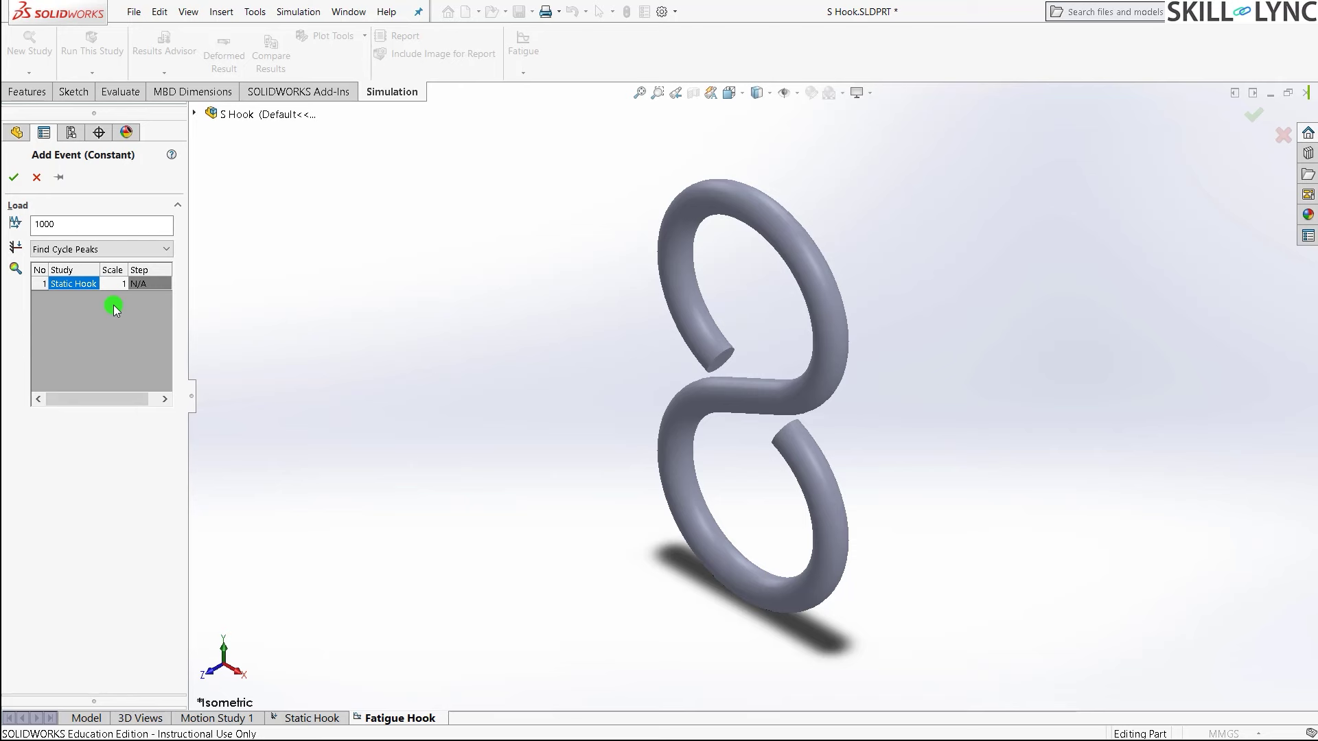
Step: Set the event's loading type to Fully Reversed (LR=-1) and accept the event
{"action": "left_click", "coordinate": [134, 253]}
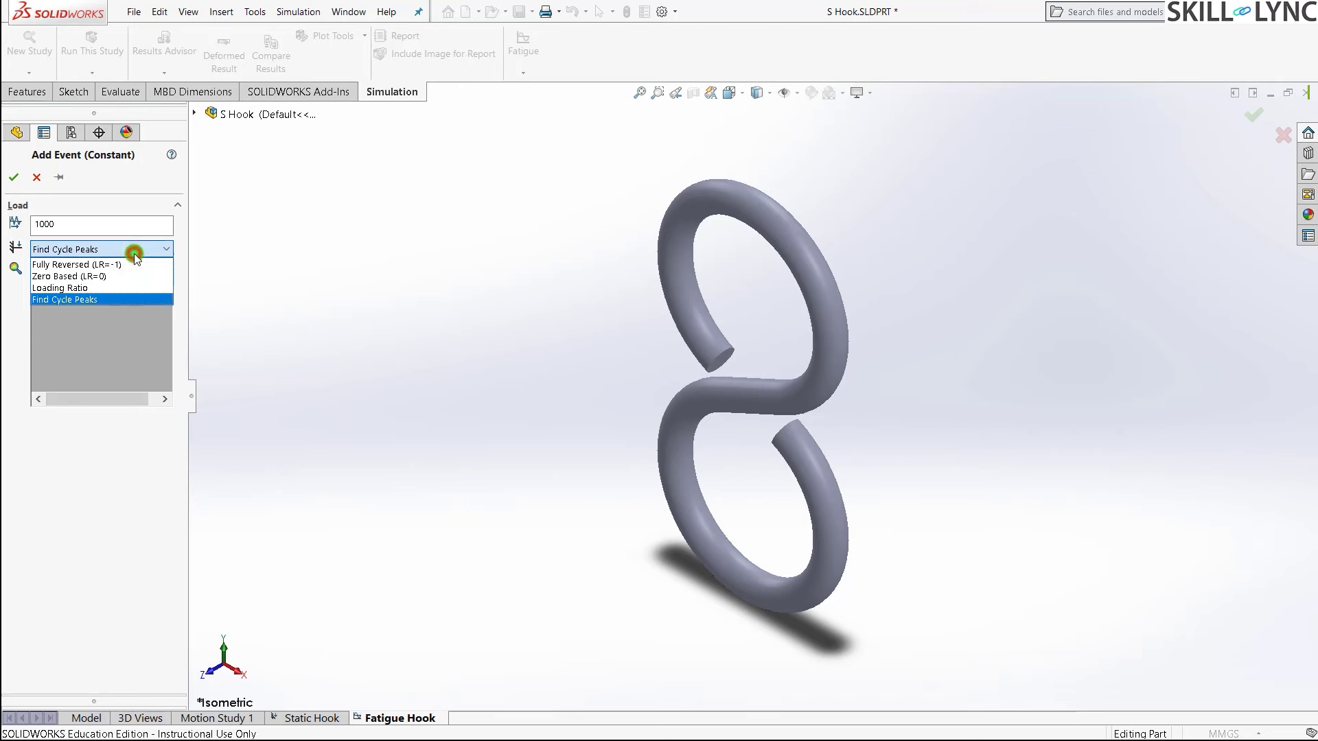
{"action": "left_click", "coordinate": [59, 264]}
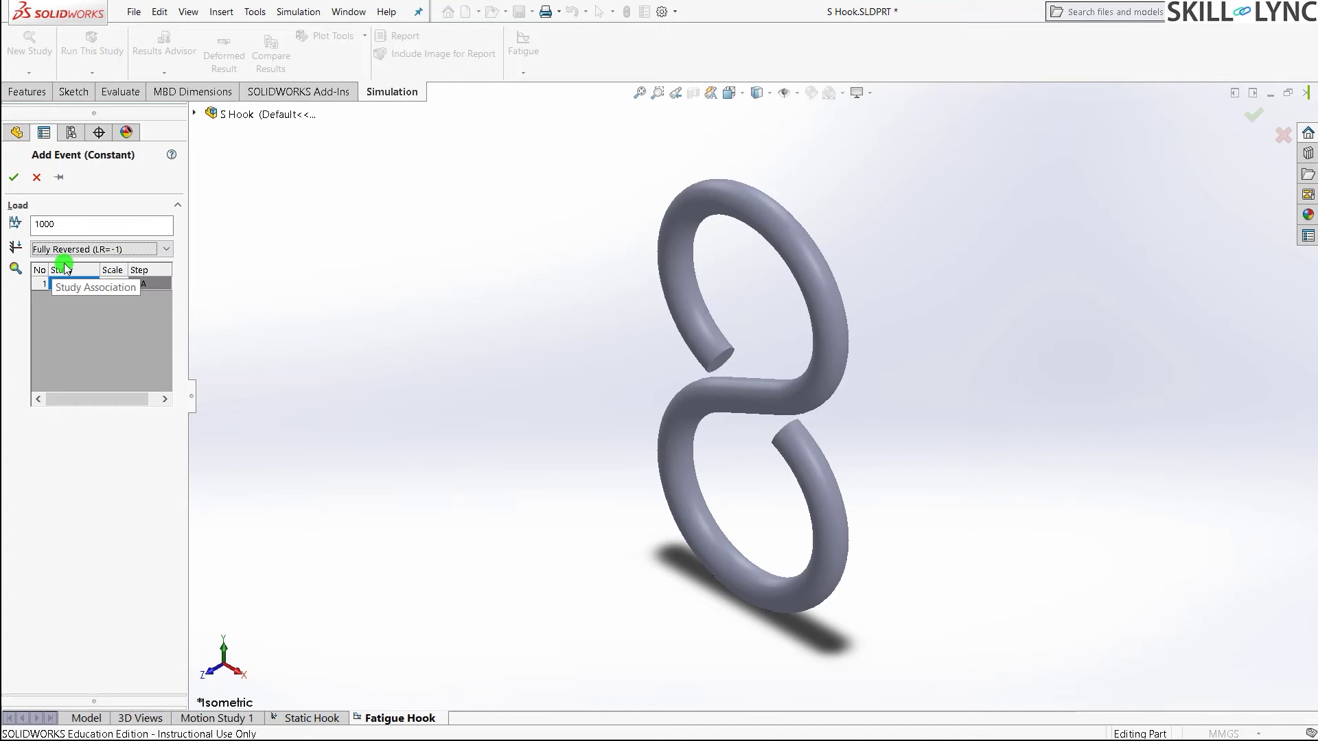
{"action": "left_click", "coordinate": [13, 177]}
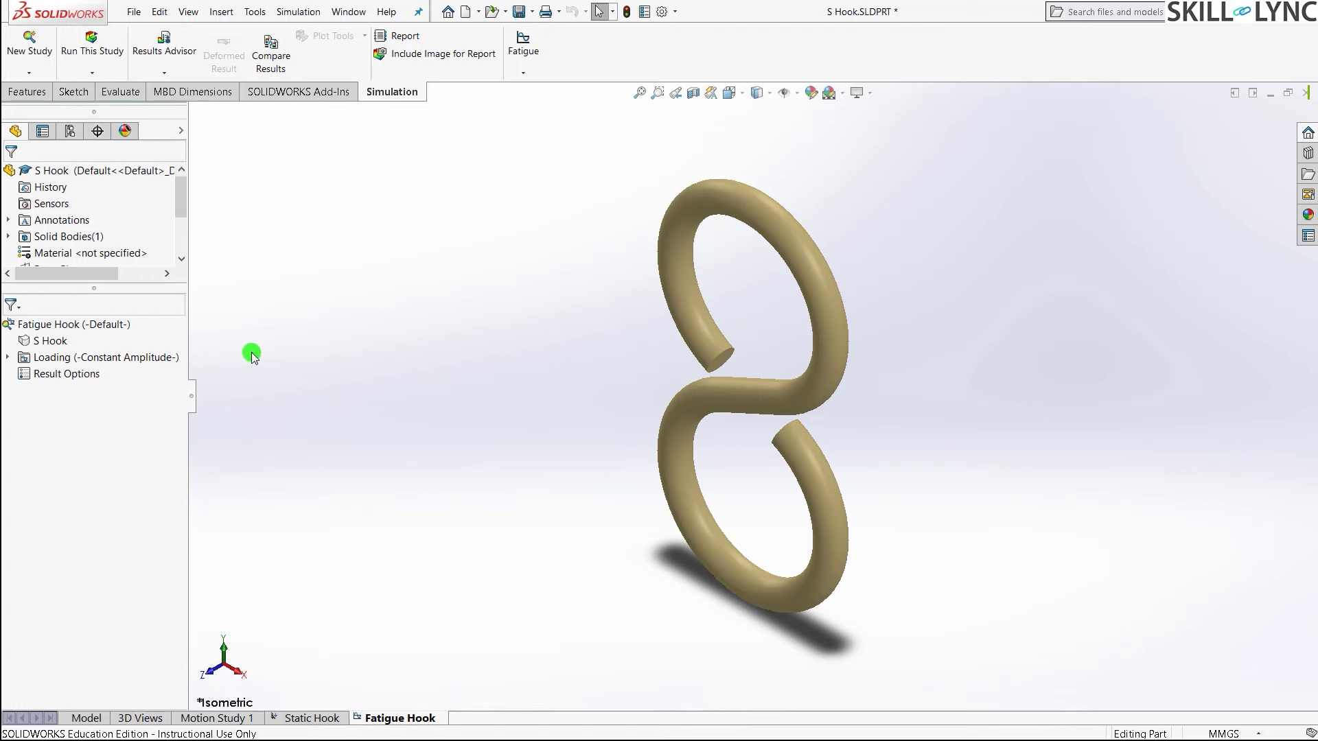
Step: In the S Hook body's fatigue data, derive the S-N curve from the material elastic modulus, based on ASME Austenitic Steel curves
{"action": "left_click", "coordinate": [45, 341]}
{"action": "right_click", "coordinate": [44, 343]}
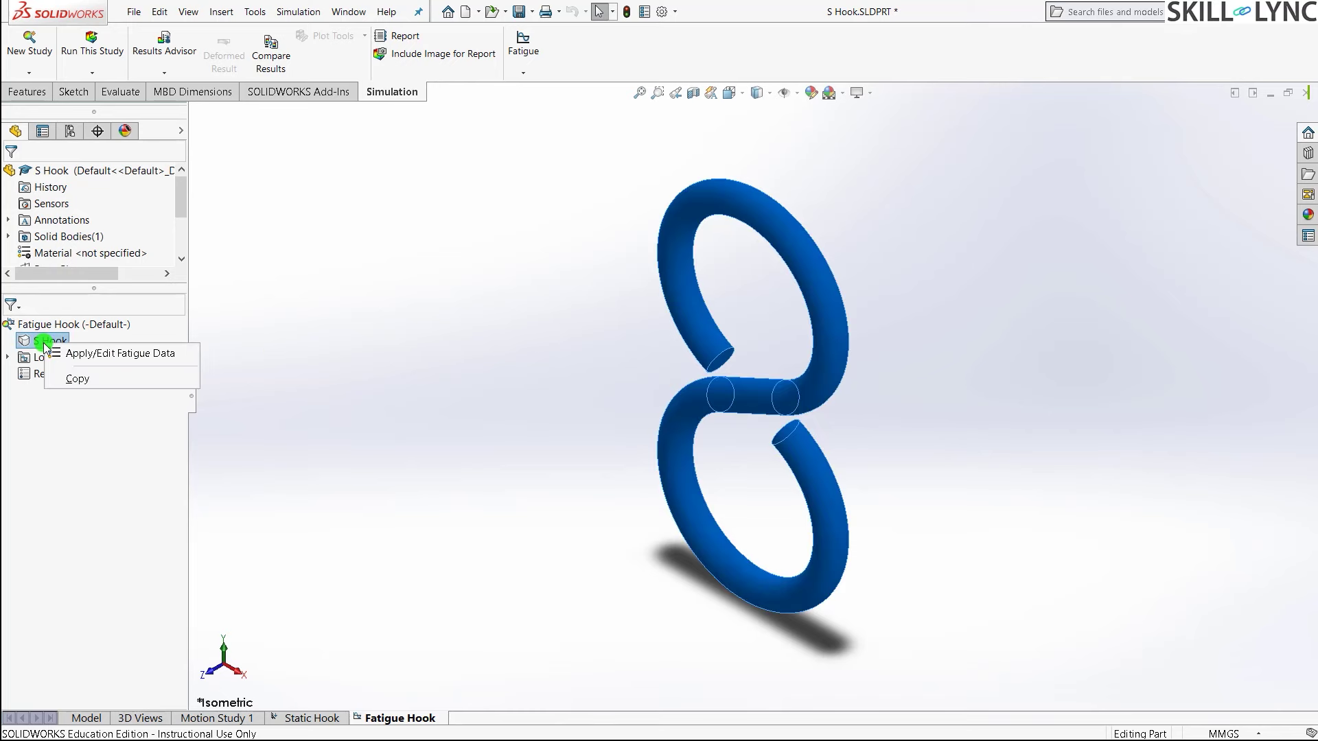
{"action": "left_click", "coordinate": [130, 362]}
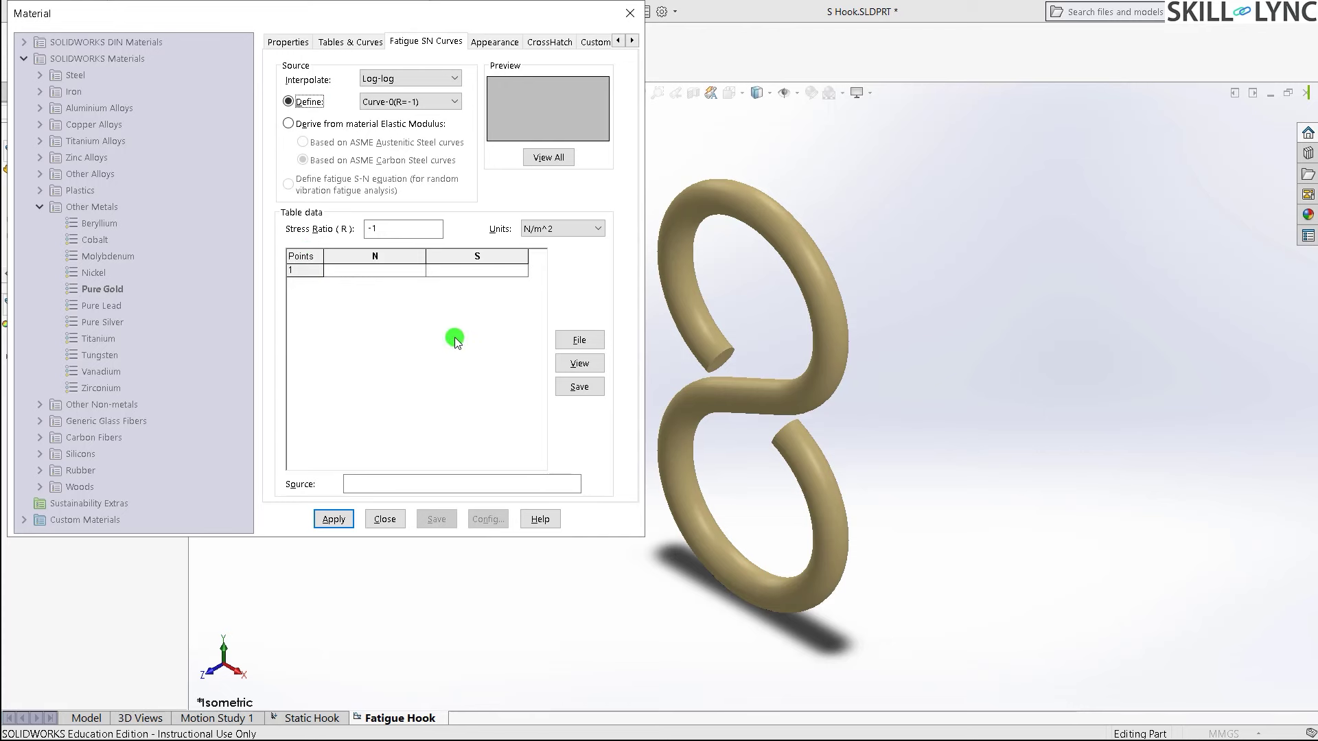
{"action": "left_click", "coordinate": [287, 125]}
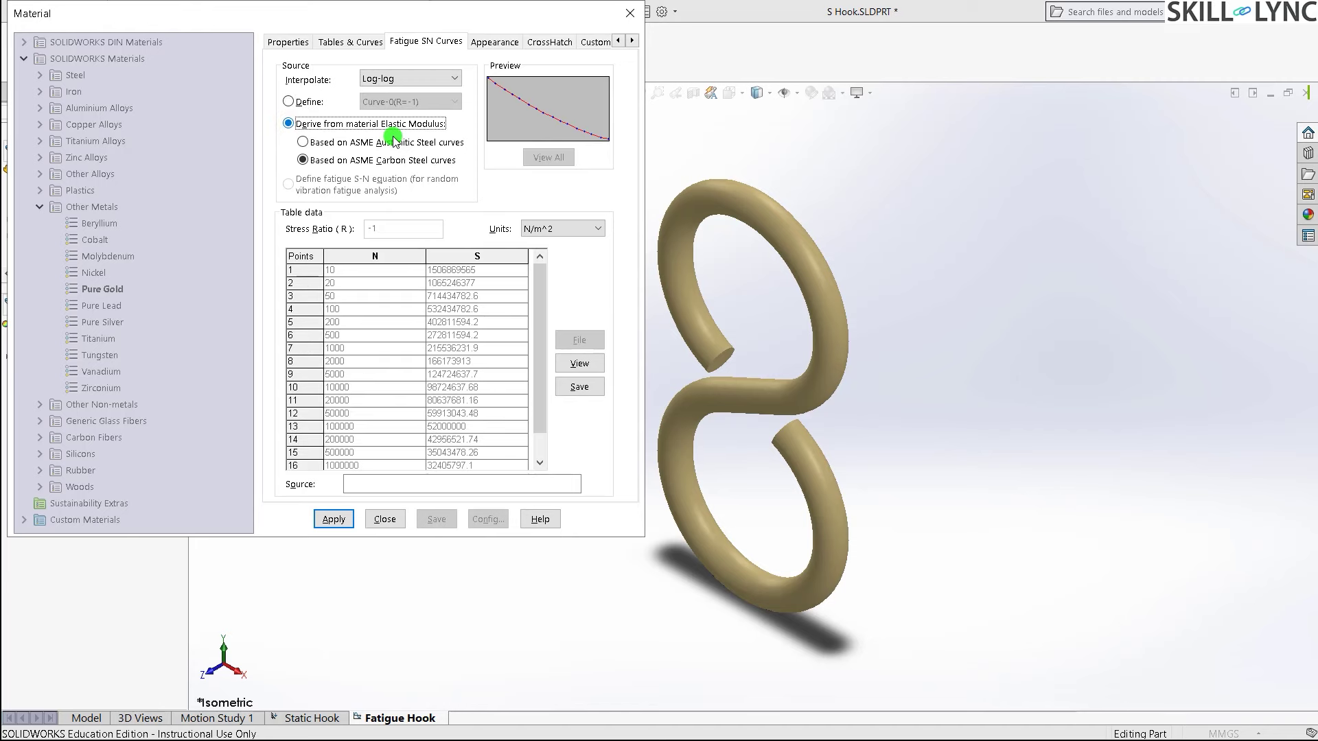
{"action": "left_click", "coordinate": [301, 107]}
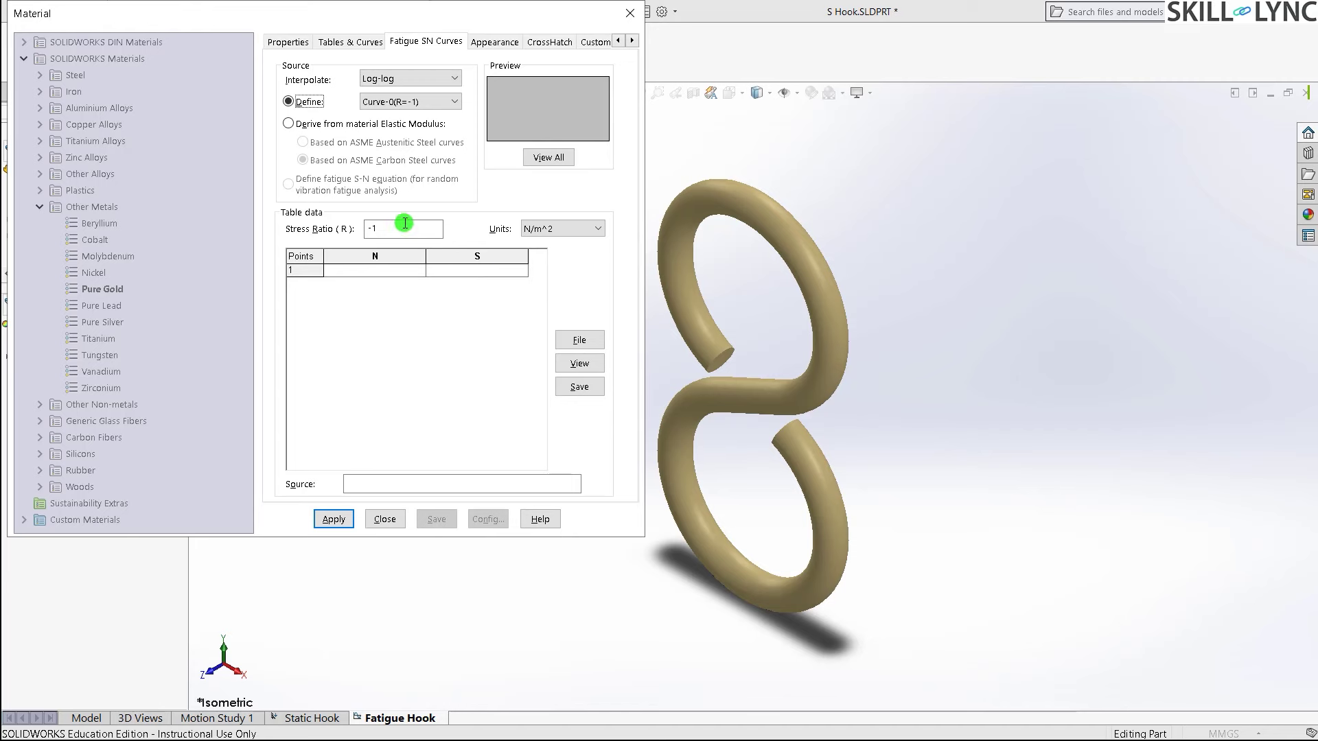
{"action": "left_click", "coordinate": [301, 124]}
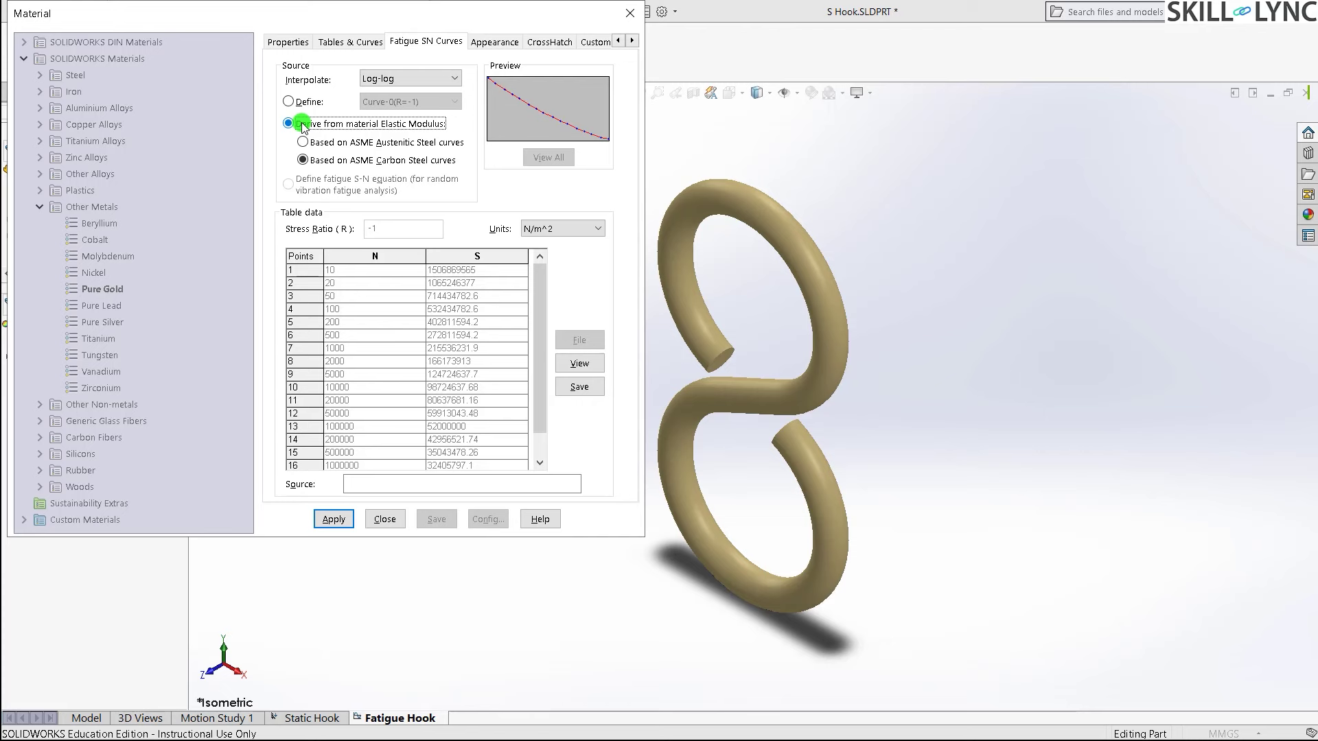
{"action": "left_click", "coordinate": [335, 144]}
{"action": "left_click", "coordinate": [335, 519]}
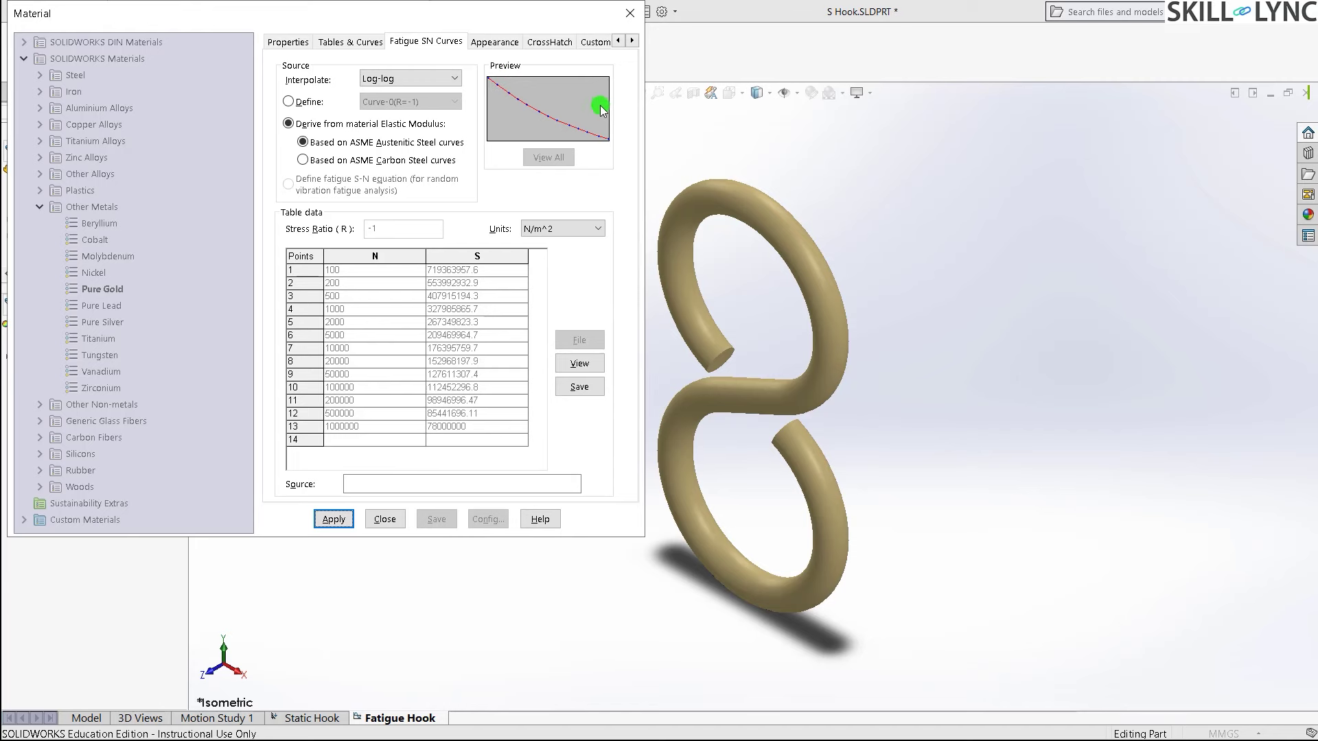
Step: Check the graph of the derived S-N curve, apply the fatigue data and close the material settings
{"action": "left_click", "coordinate": [578, 367]}
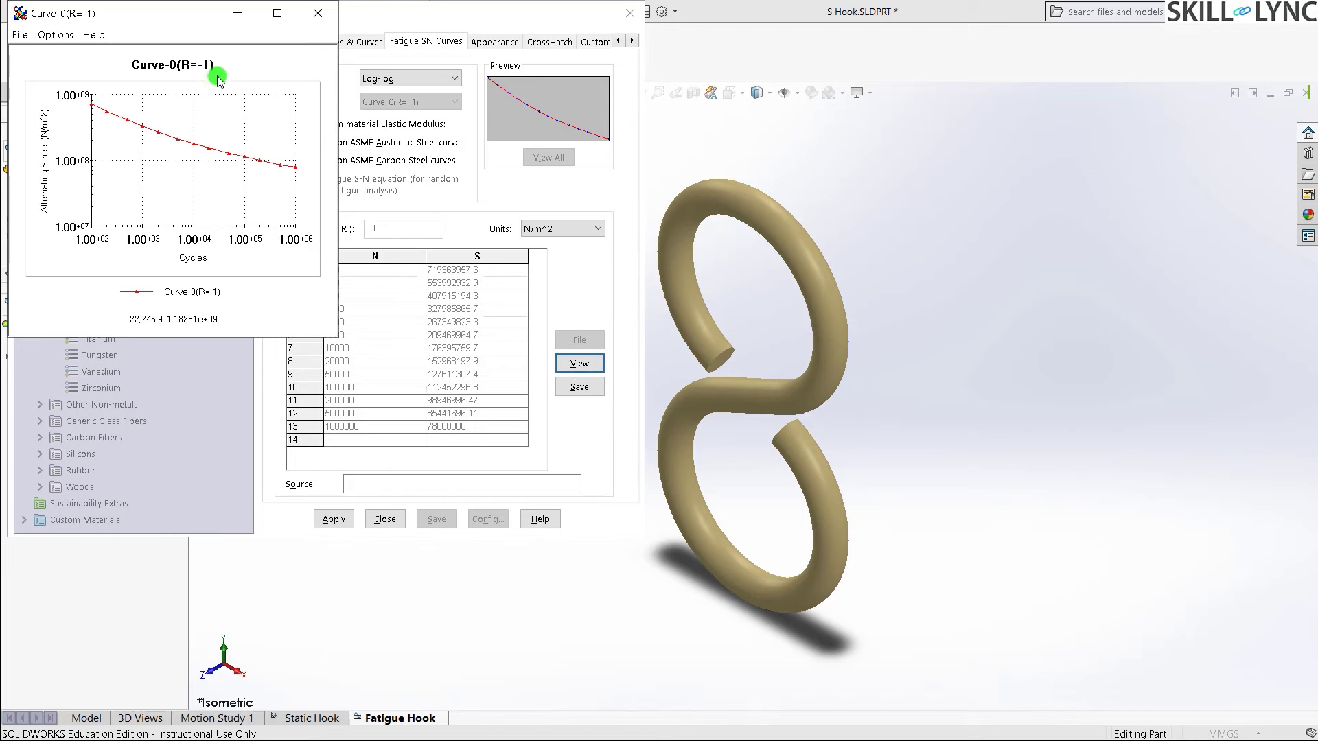
{"action": "left_click_drag", "start_coordinate": [186, 24], "coordinate": [483, 206]}
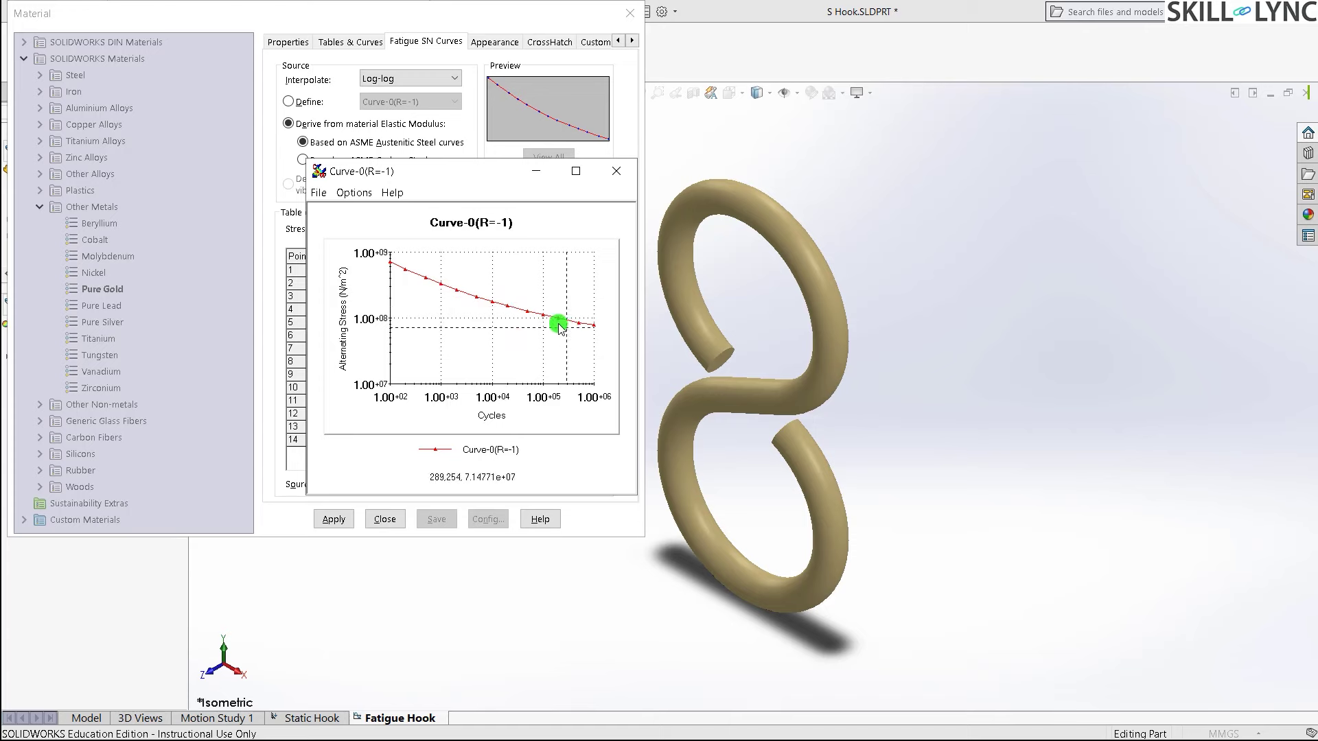
{"action": "left_click", "coordinate": [617, 180]}
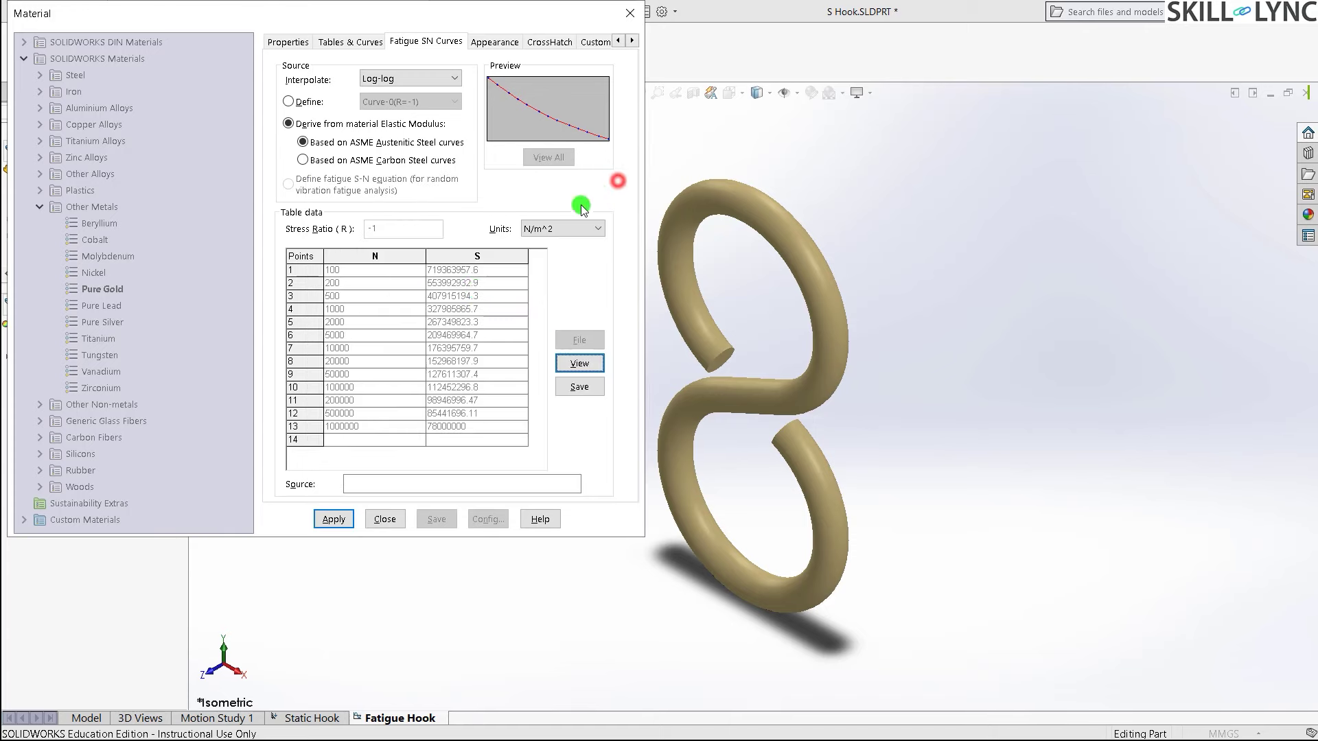
{"action": "left_click", "coordinate": [336, 517]}
{"action": "left_click", "coordinate": [385, 519]}
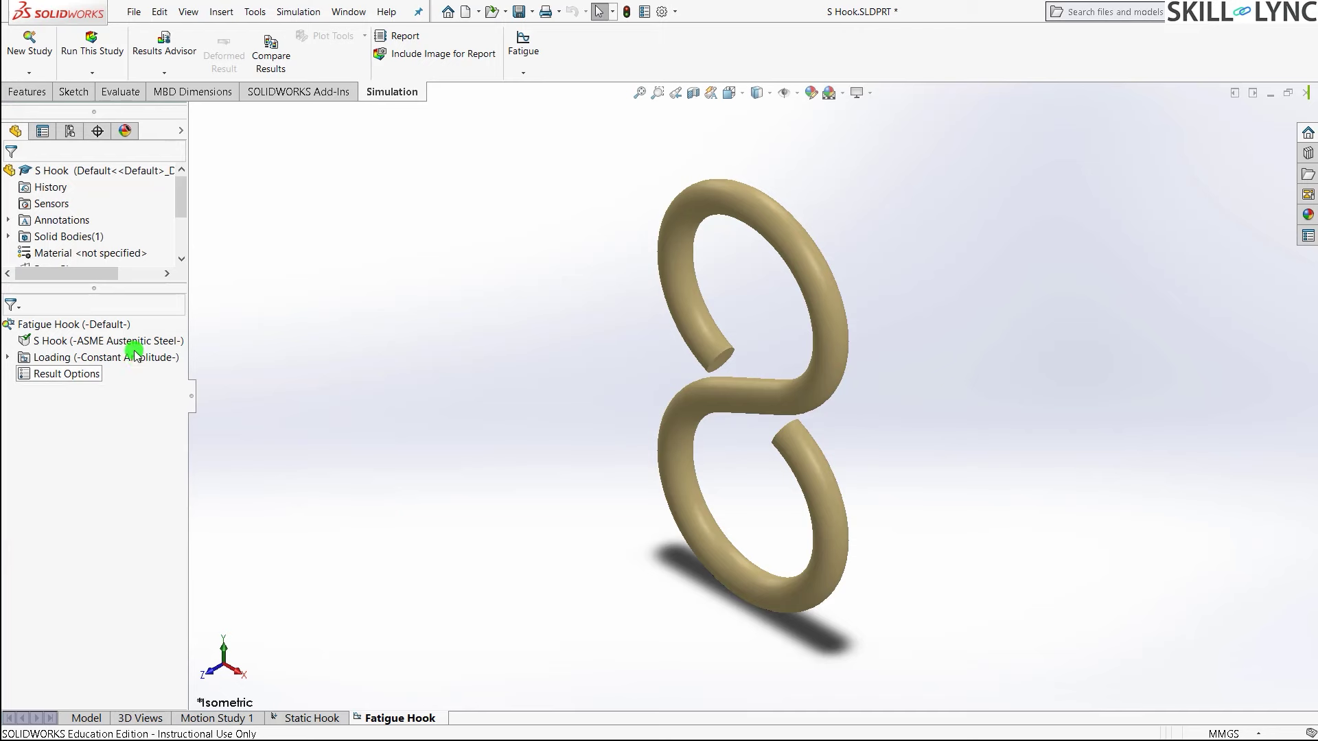
Step: Run the fatigue study, continuing with the smallest number of cycles from the S-N curve, and inspect the damage plot around the hook's upper loop
{"action": "left_click", "coordinate": [101, 57]}
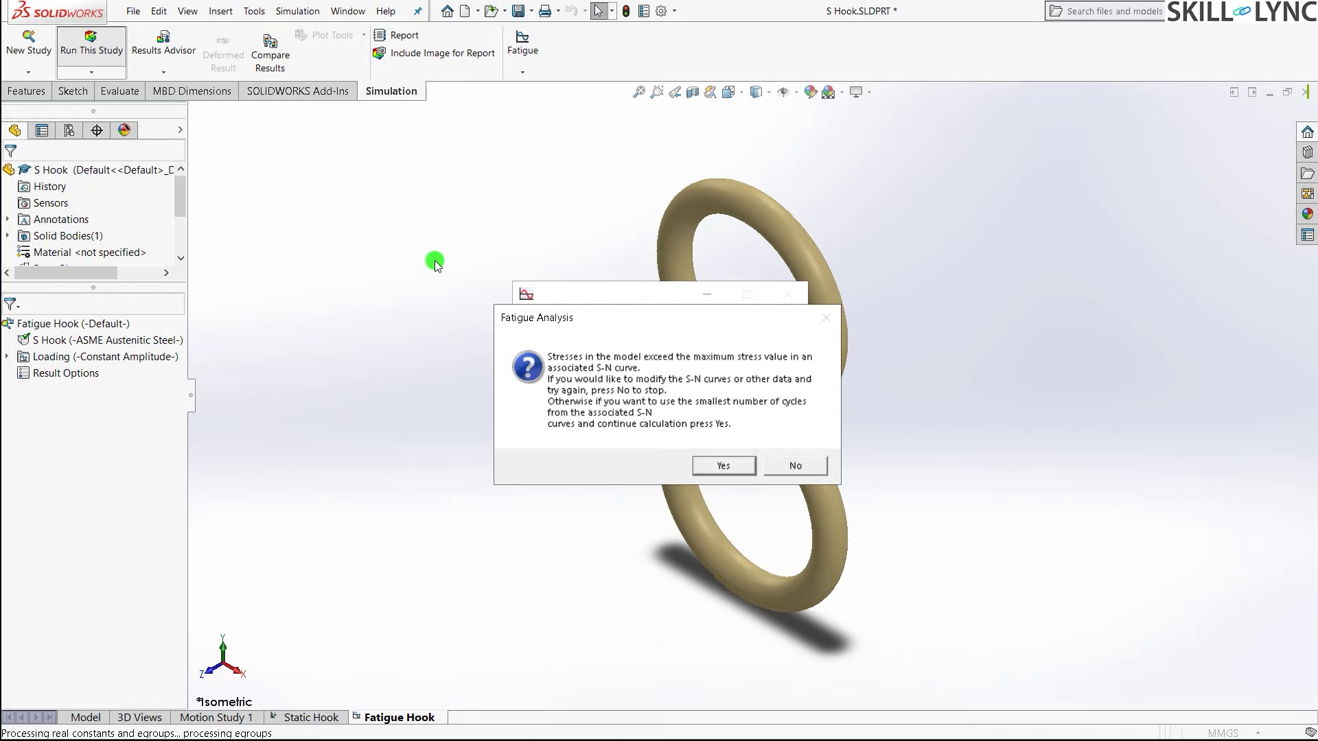
{"action": "left_click", "coordinate": [716, 466]}
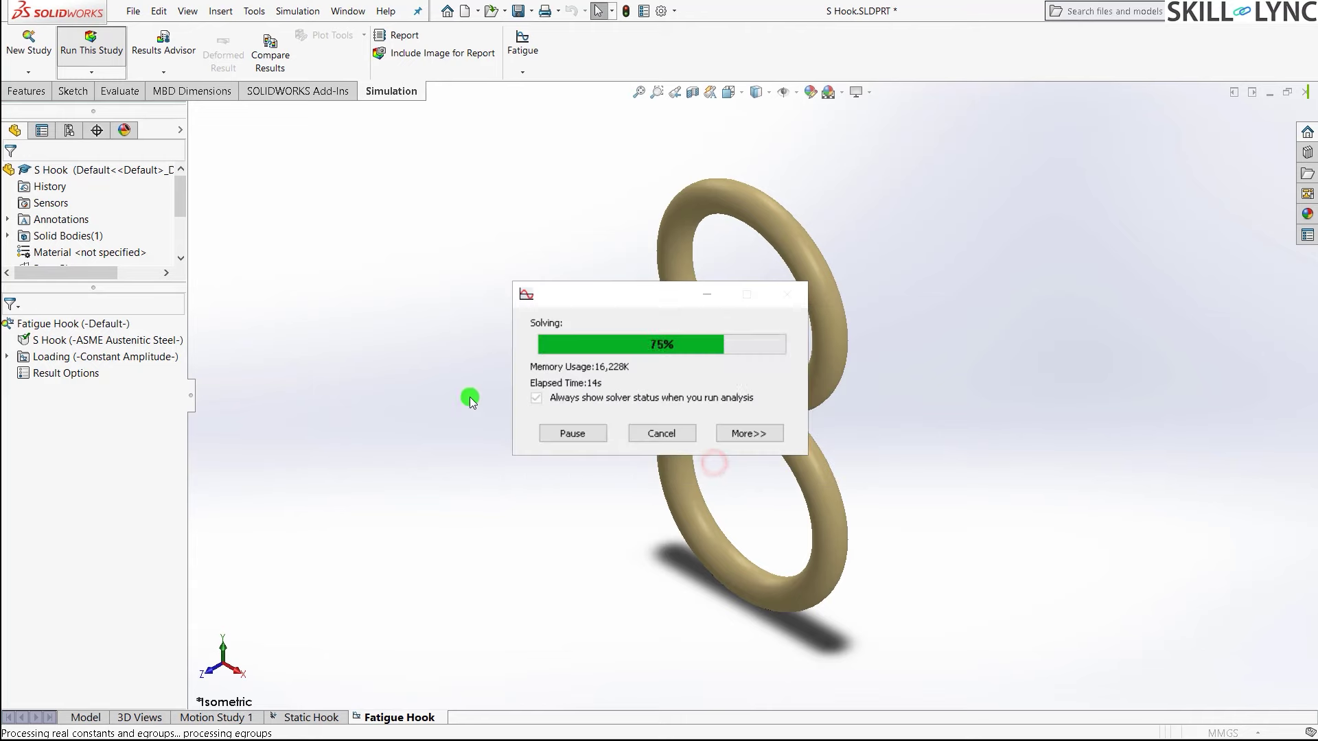
{"action": "middle_click_drag", "start_coordinate": [401, 327], "coordinate": [519, 335]}
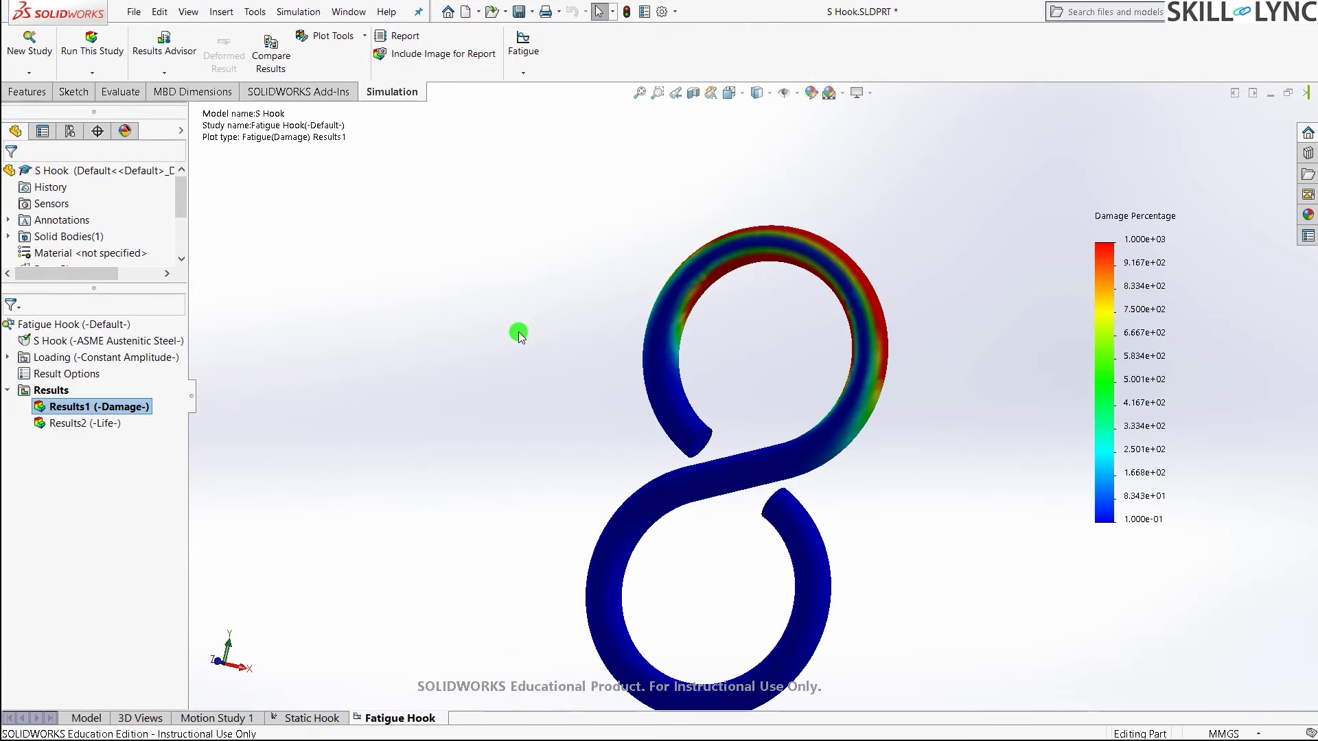
{"action": "key", "text": "ctrl+7"}
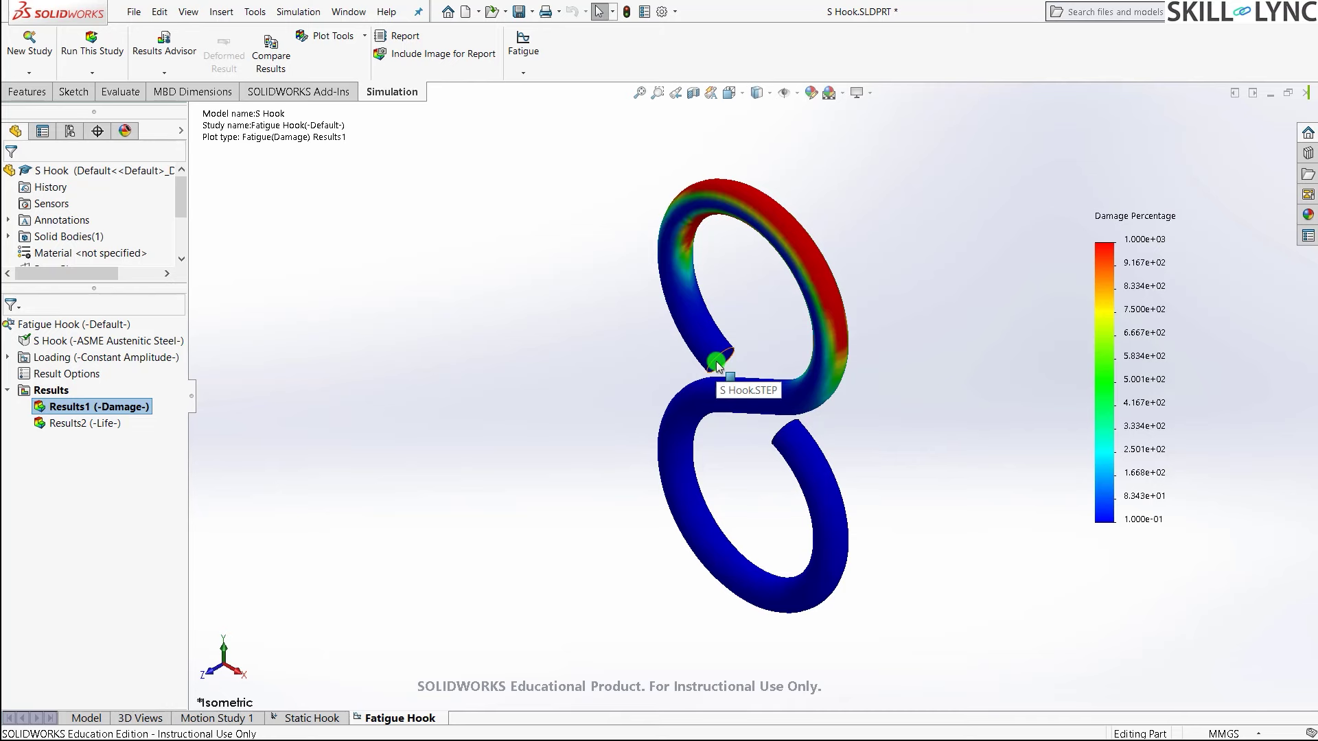
{"action": "scroll", "coordinate": [748, 170], "scroll_direction": "down", "scroll_amount": 5}
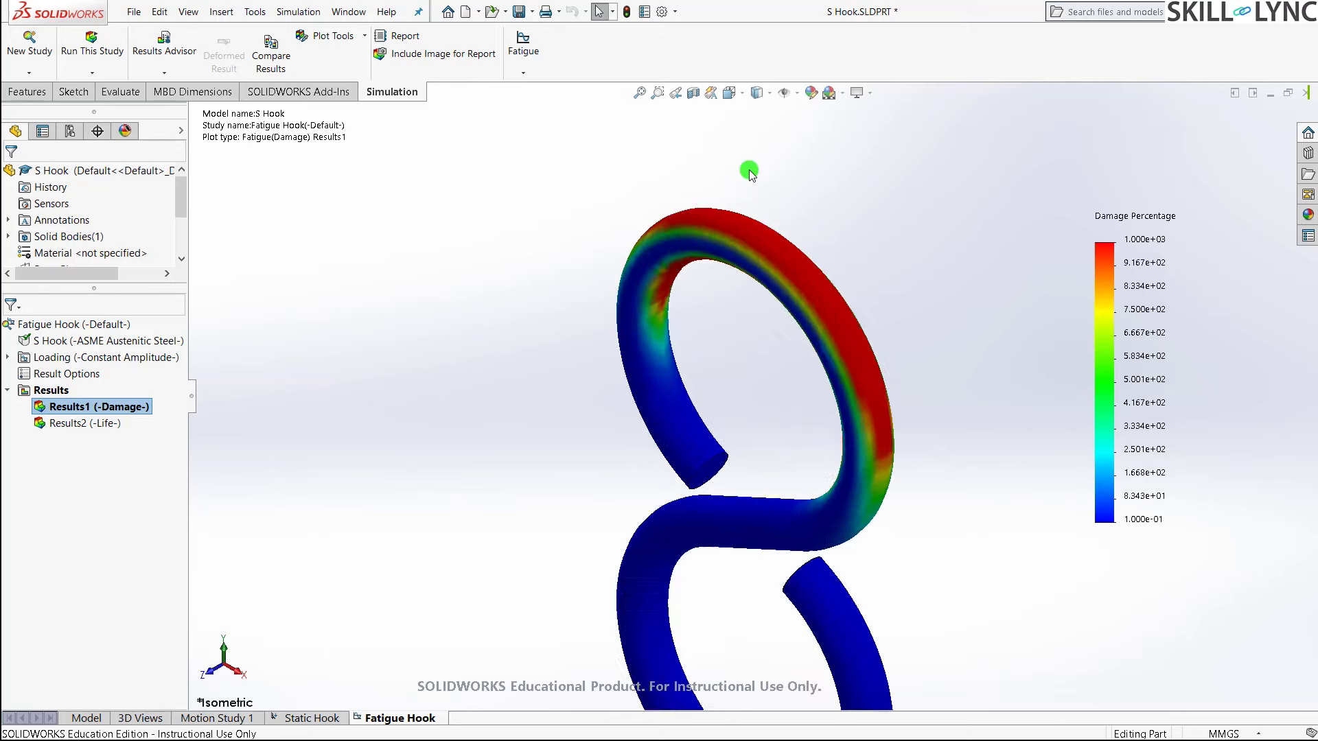
{"action": "middle_click_drag", "start_coordinate": [789, 340], "coordinate": [852, 302]}
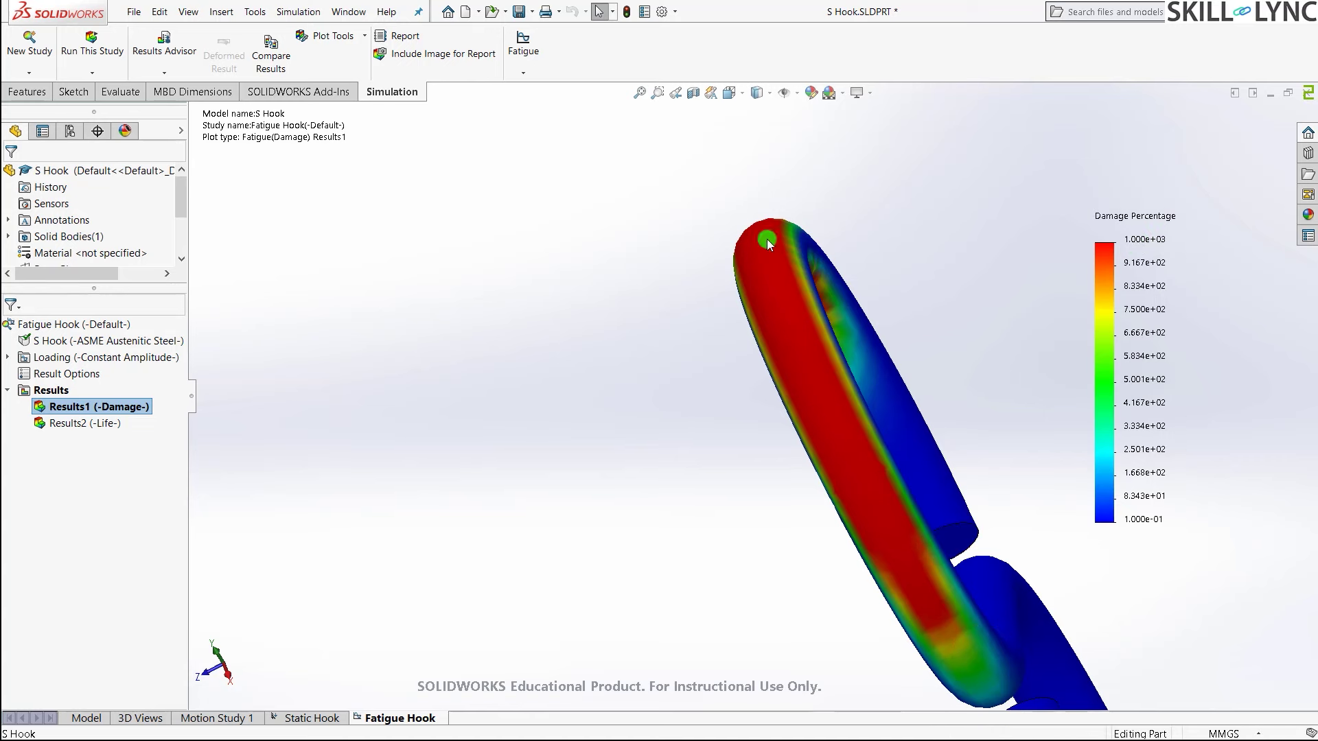
Step: Examine the damage percentage distribution on the inner and outer surfaces of the hook's upper loop
{"action": "middle_click_drag", "start_coordinate": [644, 400], "coordinate": [729, 247]}
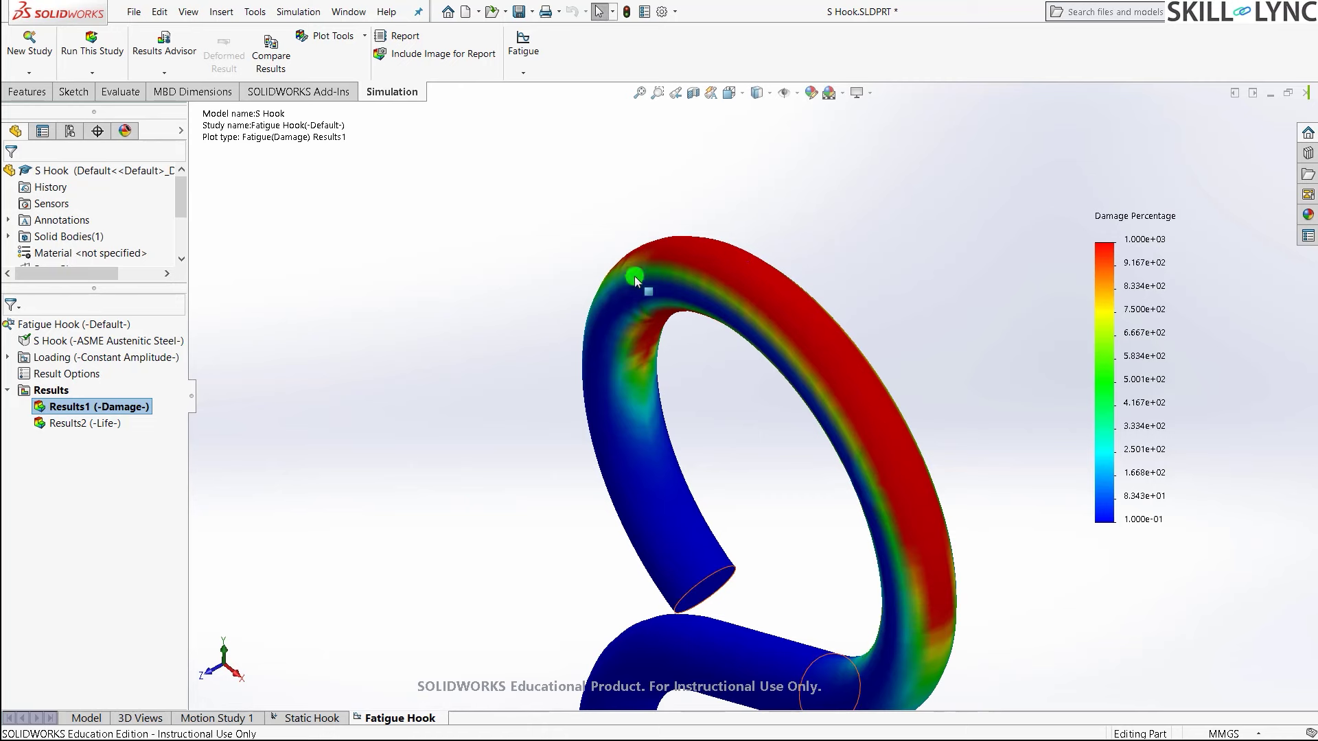
{"action": "scroll", "coordinate": [810, 392], "scroll_direction": "down", "scroll_amount": 3}
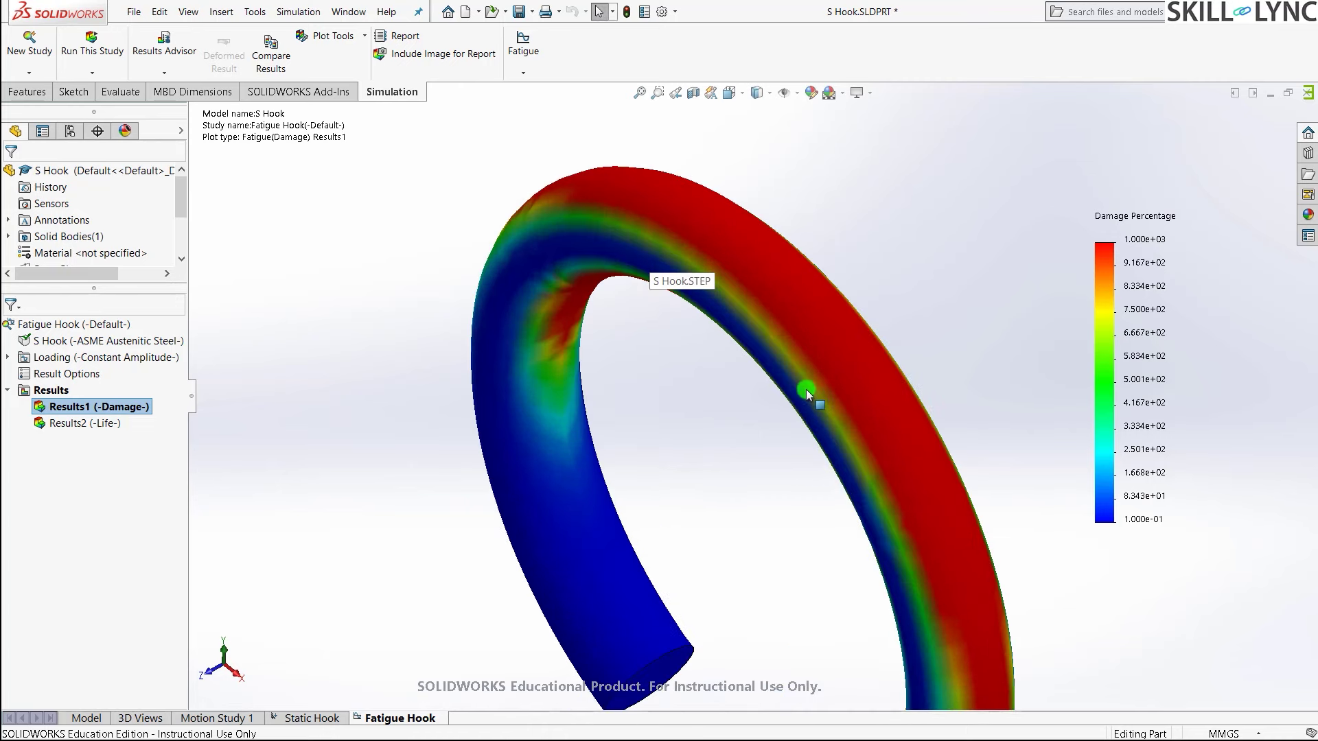
{"action": "scroll", "coordinate": [789, 395], "scroll_direction": "up", "scroll_amount": 2}
{"action": "middle_click_drag", "start_coordinate": [789, 391], "coordinate": [608, 413]}
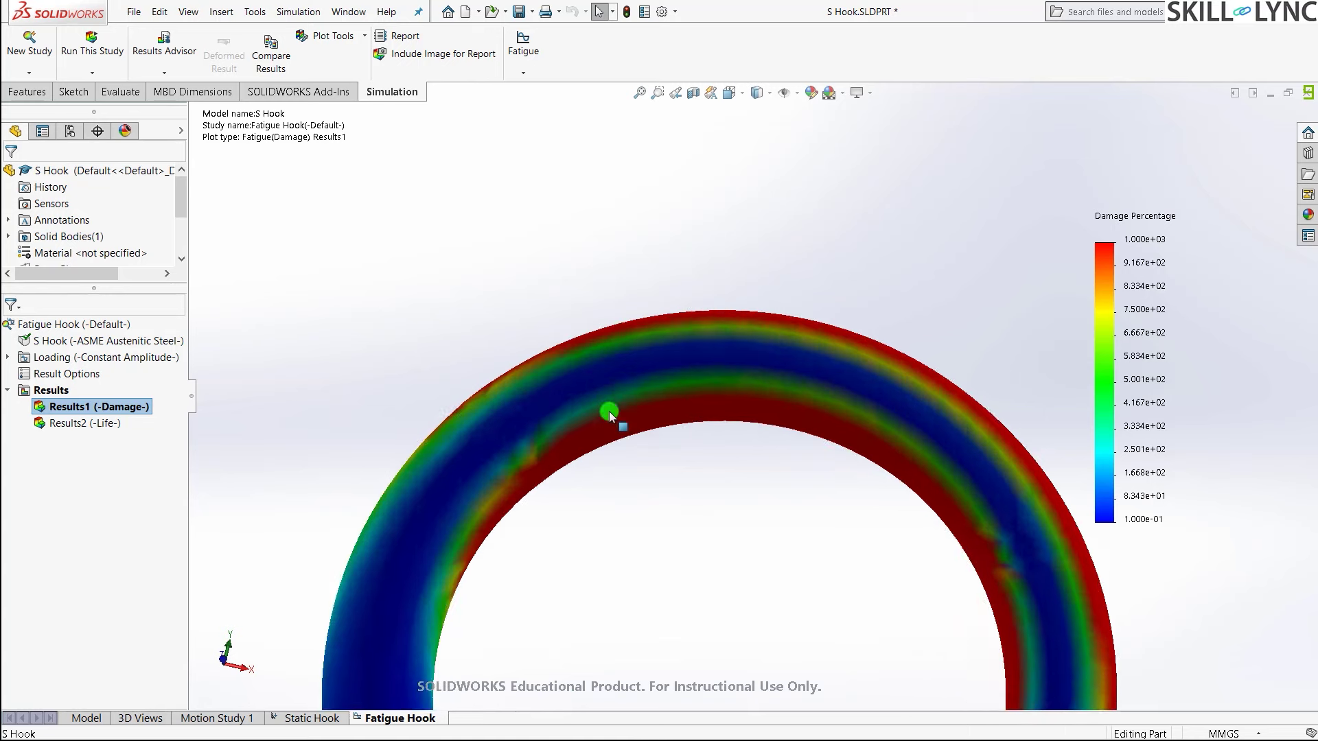
{"action": "scroll", "coordinate": [608, 412], "scroll_direction": "down", "scroll_amount": 2}
{"action": "scroll", "coordinate": [752, 417], "scroll_direction": "up", "scroll_amount": 2}
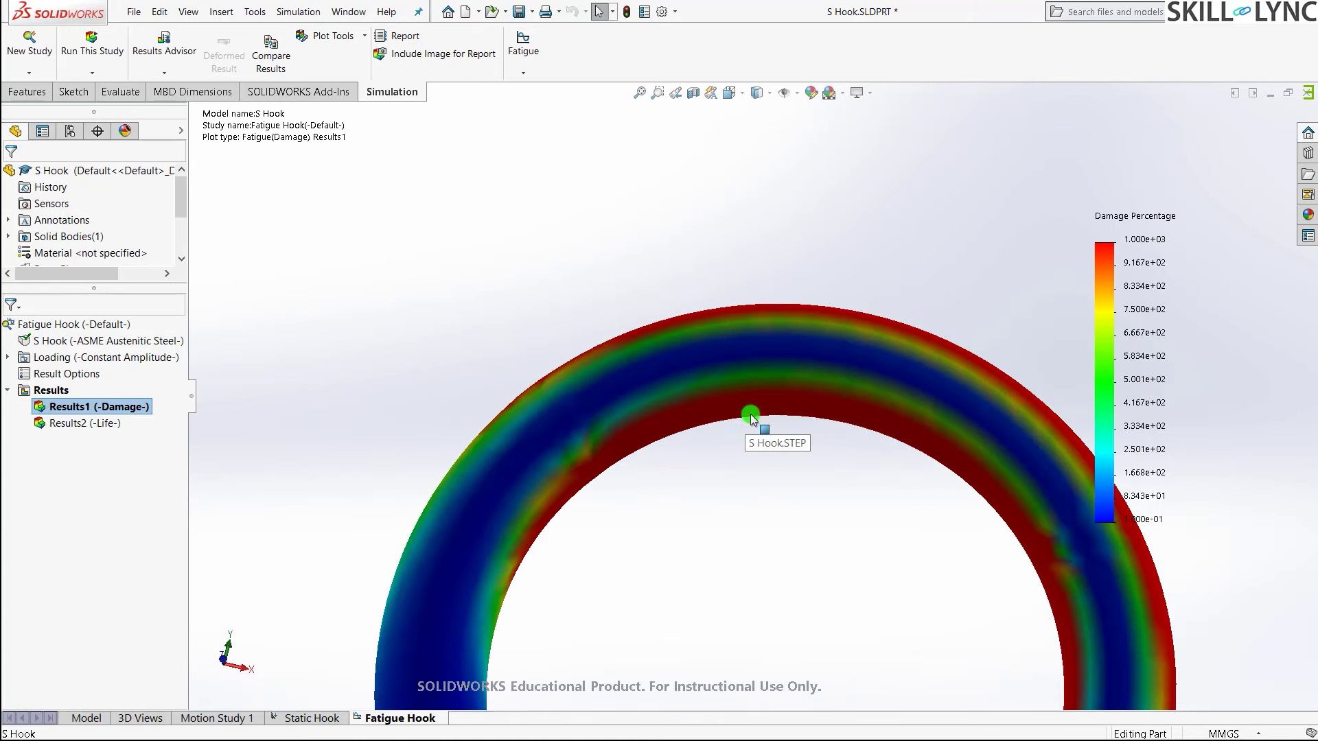
{"action": "scroll", "coordinate": [915, 433], "scroll_direction": "down", "scroll_amount": 2}
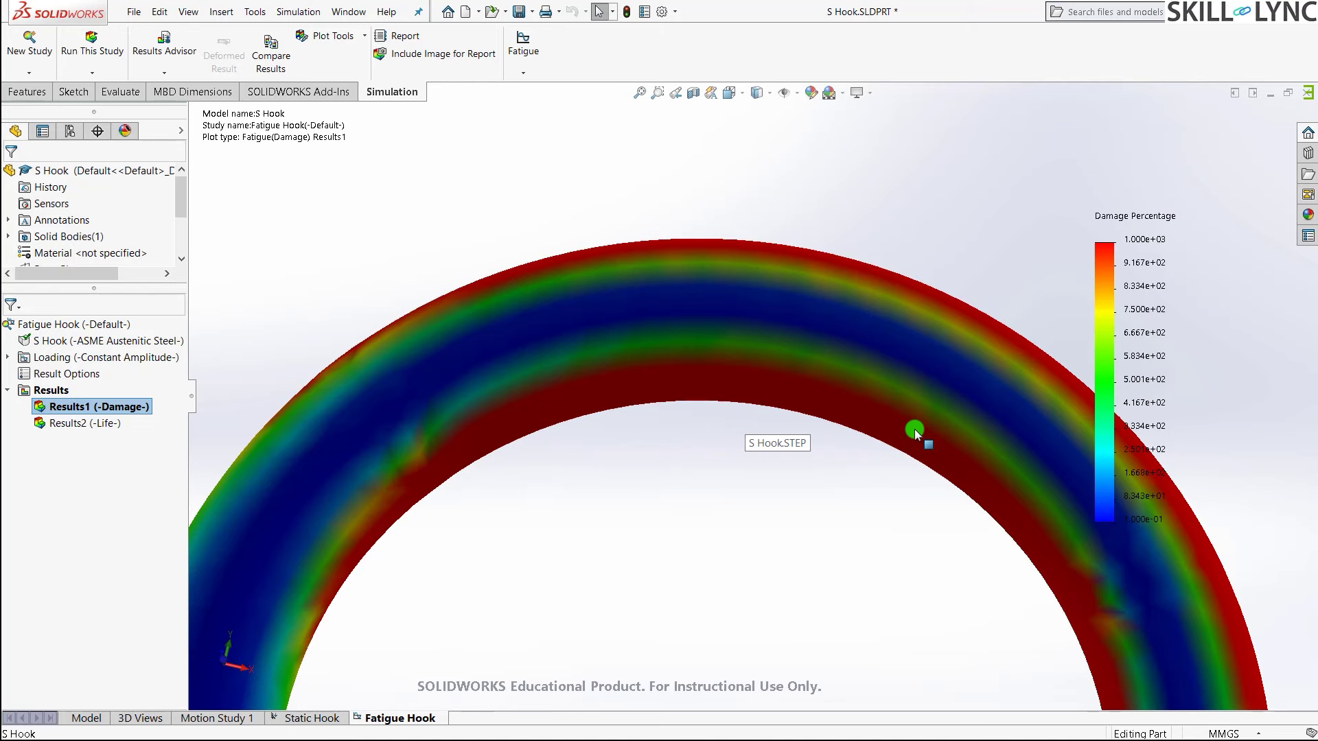
Step: Display the Results2 life plot and examine the total life cycles on the upper loop and the whole hook in isometric view
{"action": "double_click", "coordinate": [67, 423]}
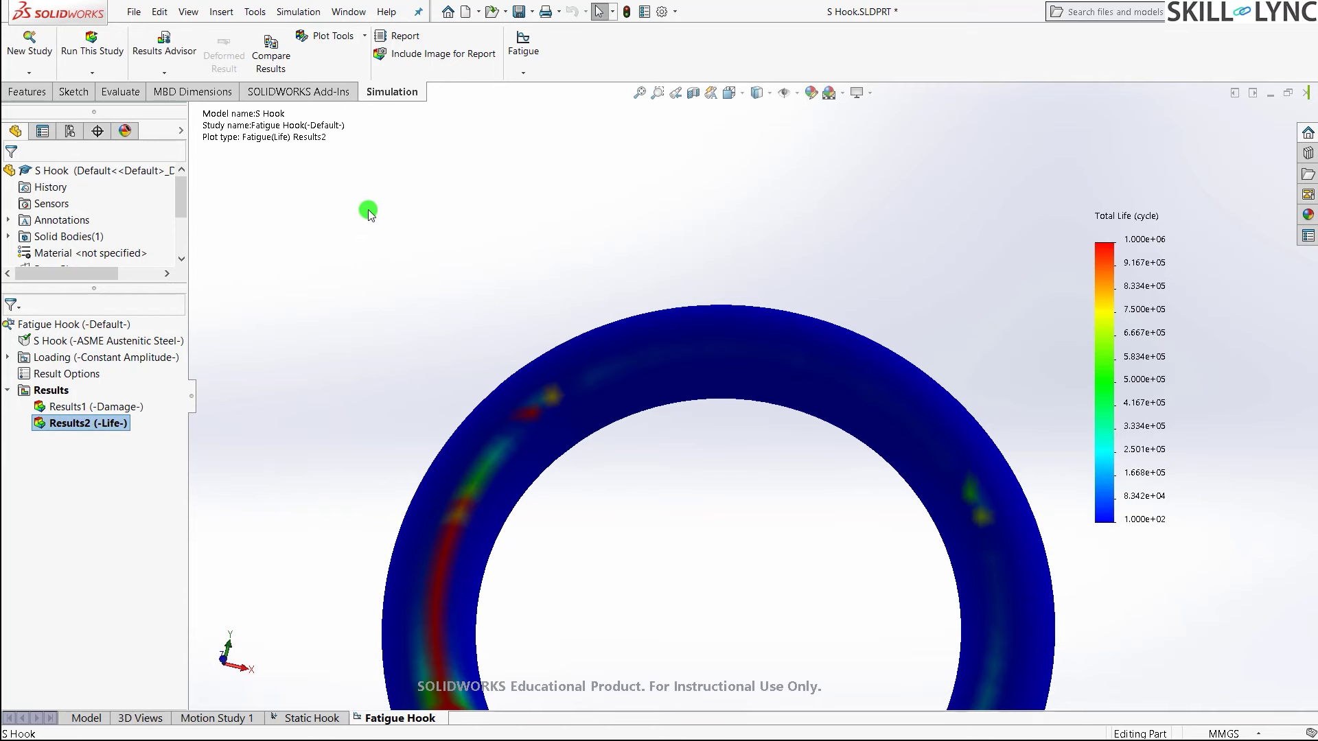
{"action": "left_click", "coordinate": [371, 248]}
{"action": "scroll", "coordinate": [559, 285], "scroll_direction": "up", "scroll_amount": 6}
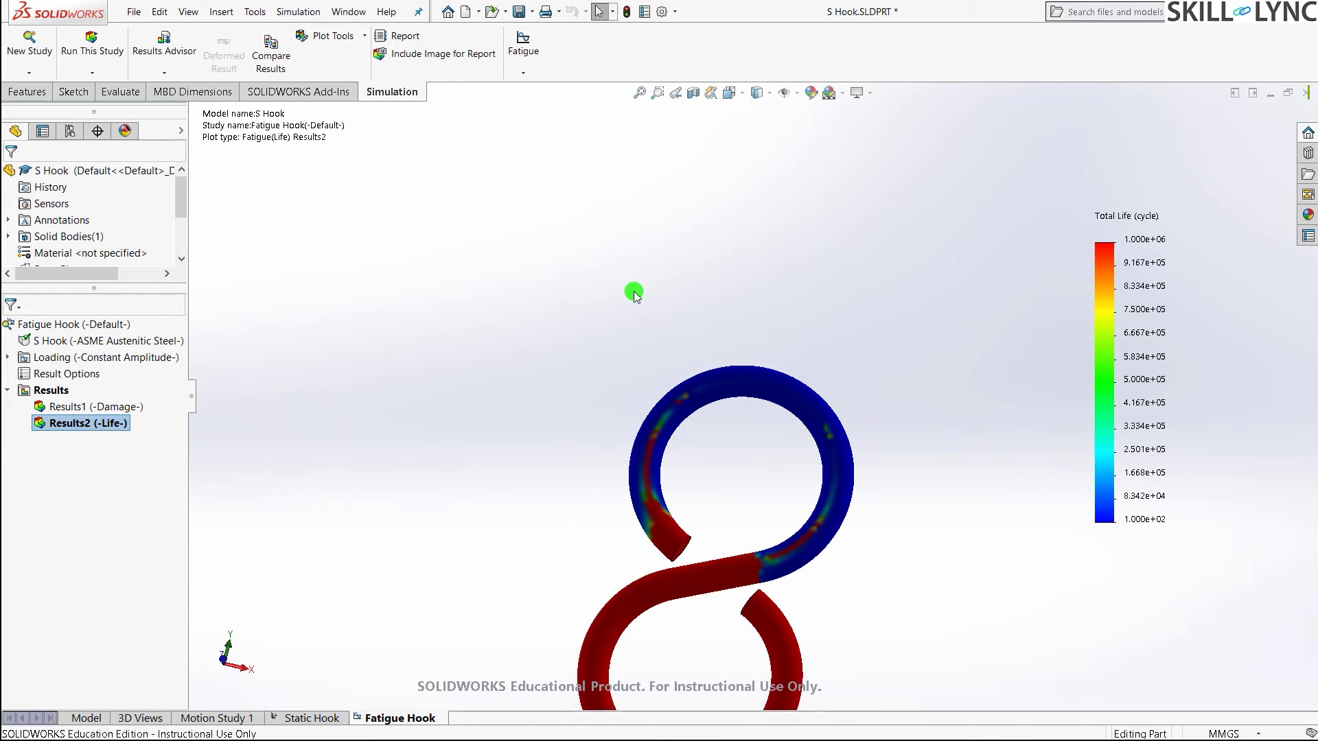
{"action": "scroll", "coordinate": [694, 546], "scroll_direction": "down", "scroll_amount": 3}
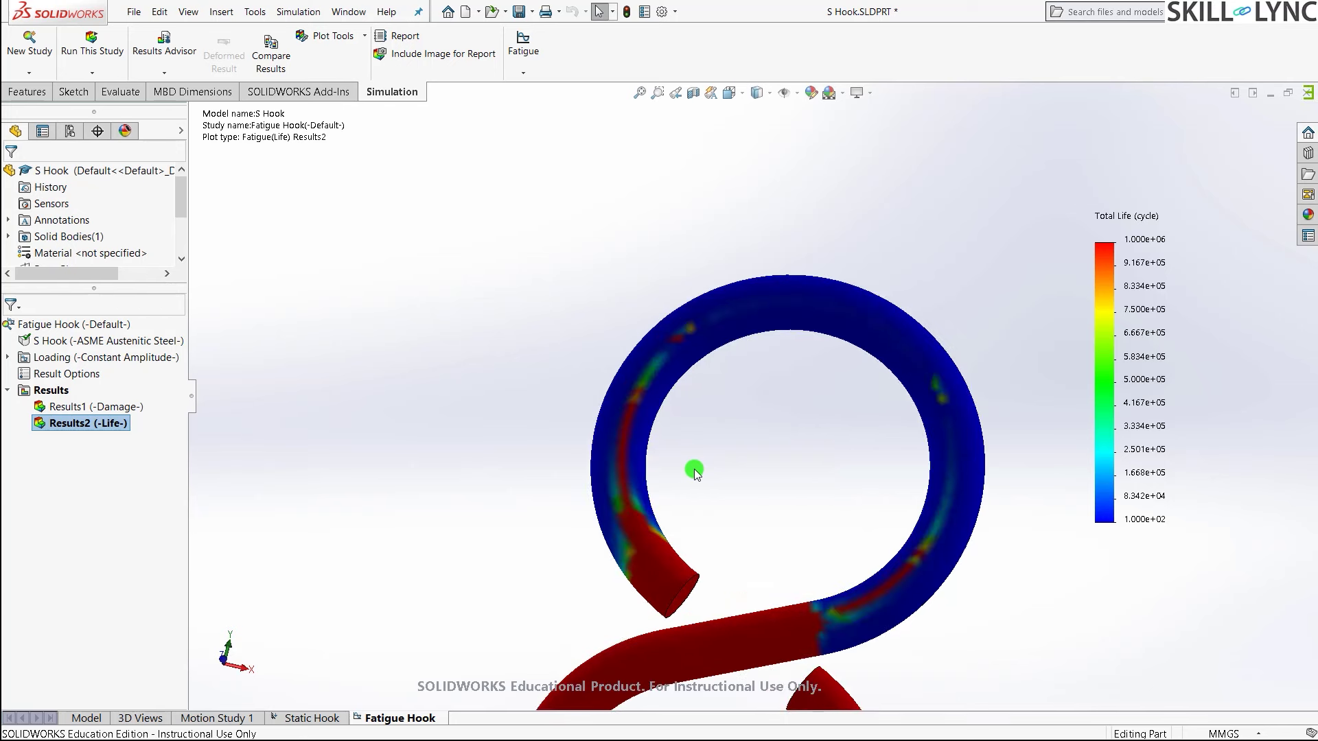
{"action": "scroll", "coordinate": [746, 521], "scroll_direction": "down", "scroll_amount": 2}
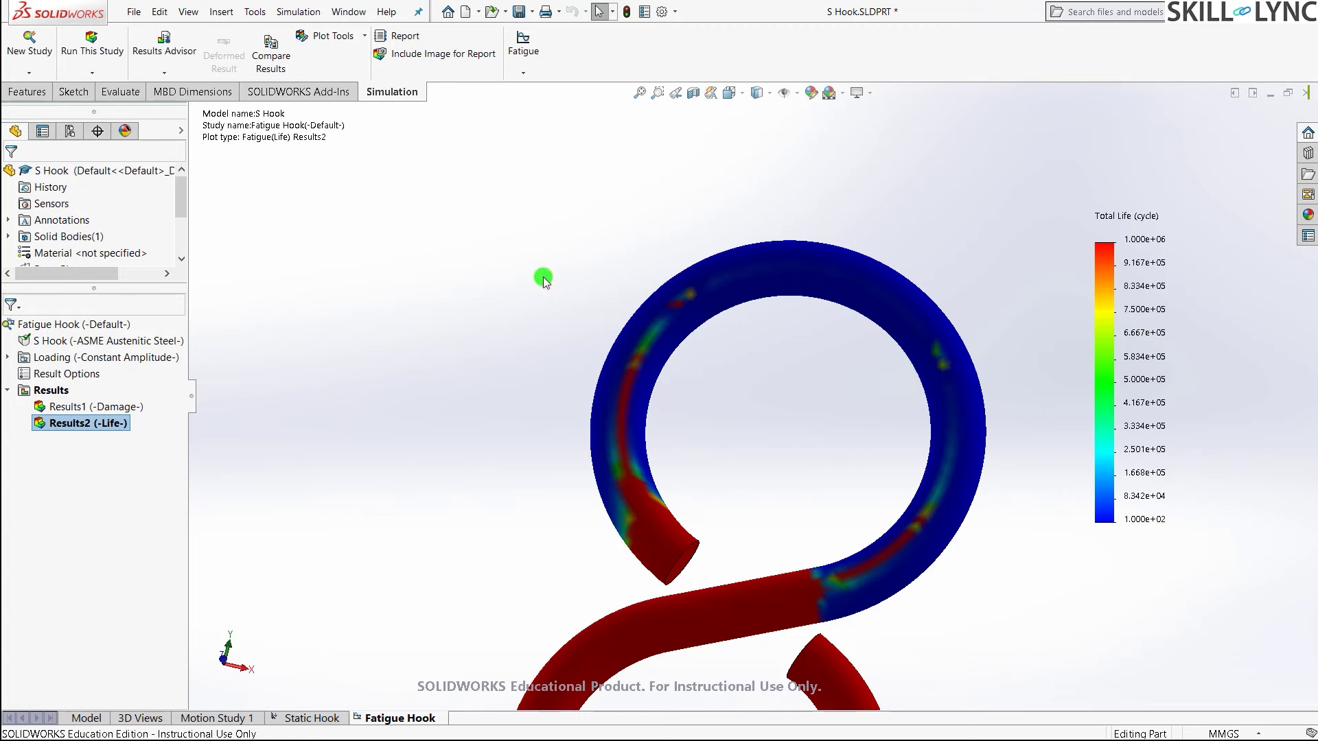
{"action": "key", "text": "ctrl+7"}
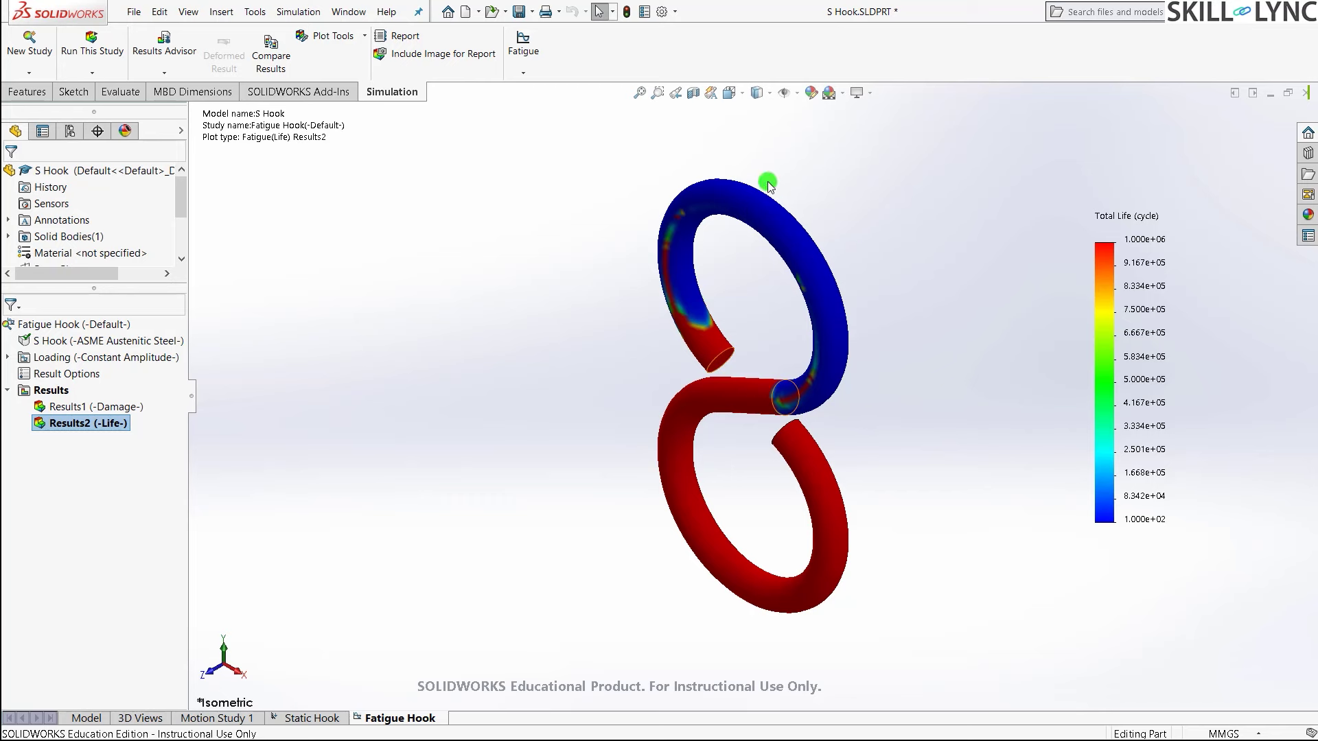
{"action": "scroll", "coordinate": [817, 177], "scroll_direction": "down", "scroll_amount": 3}
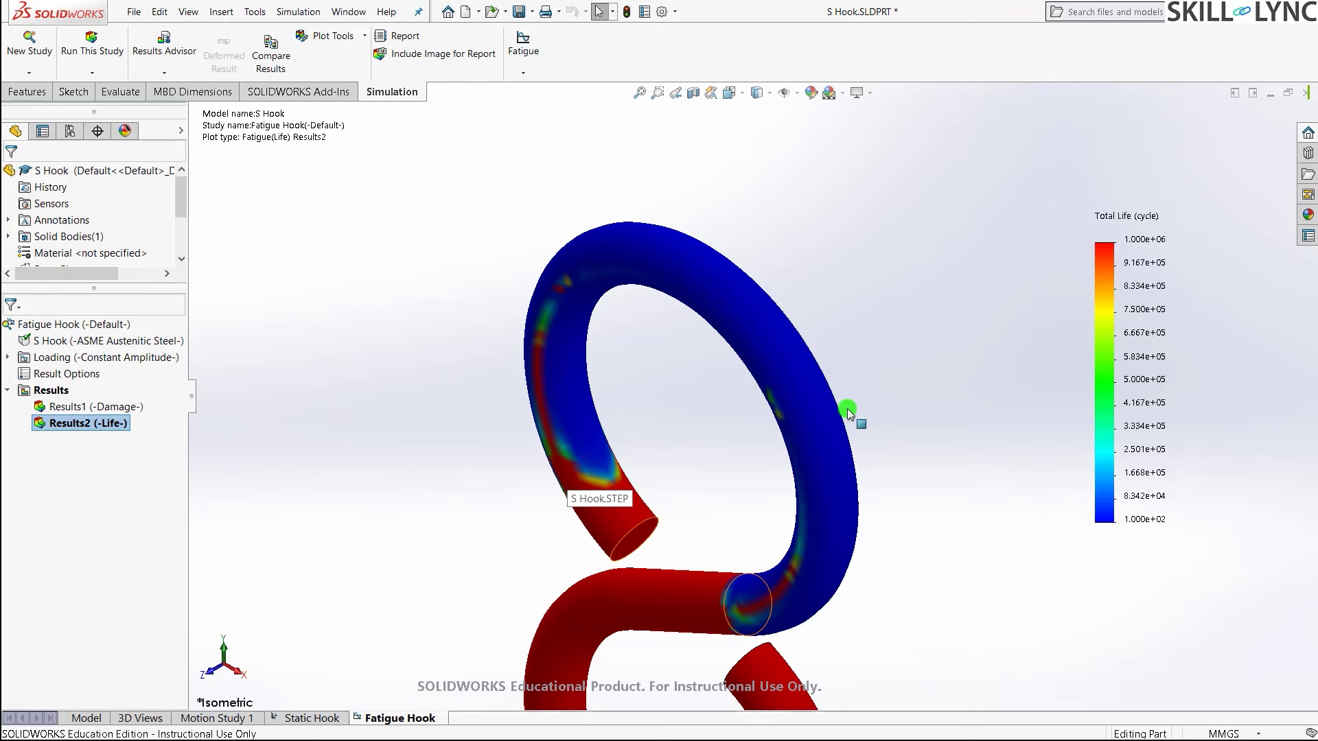
{"action": "key", "text": "f"}
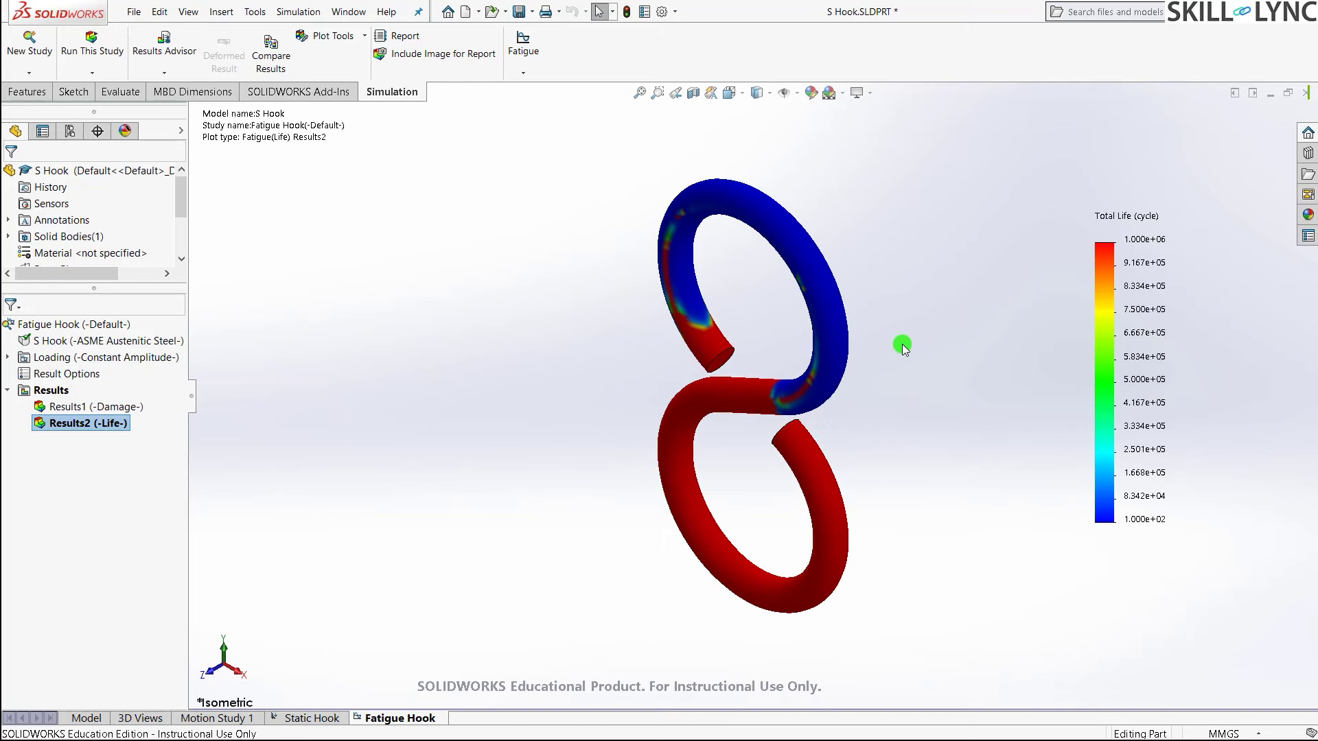